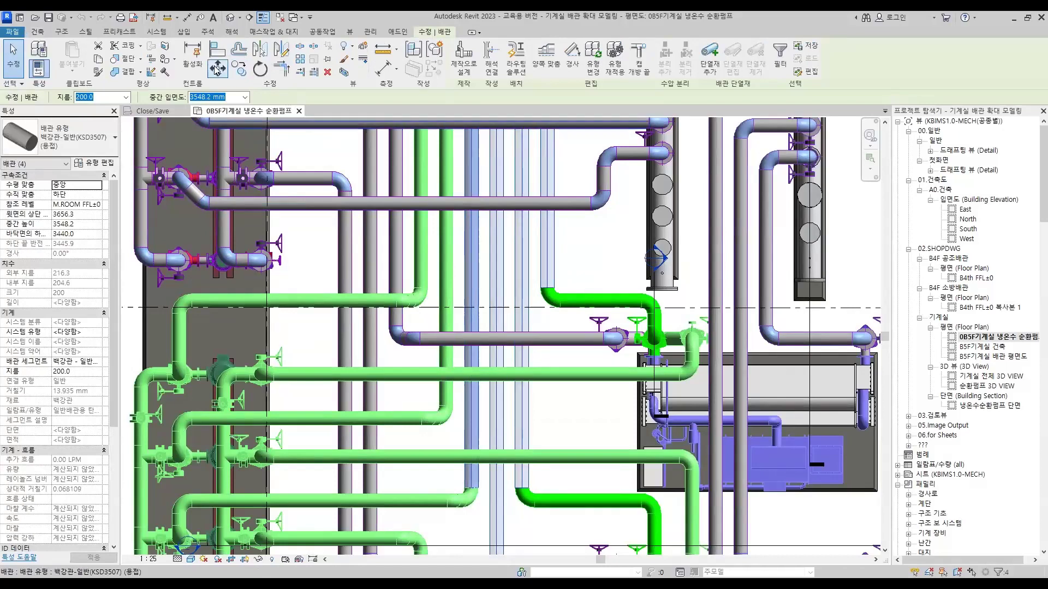
Step: Move the four selected 200 mm pipes 200 mm to the right in the floor plan
{"action": "left_click", "coordinate": [578, 244]}
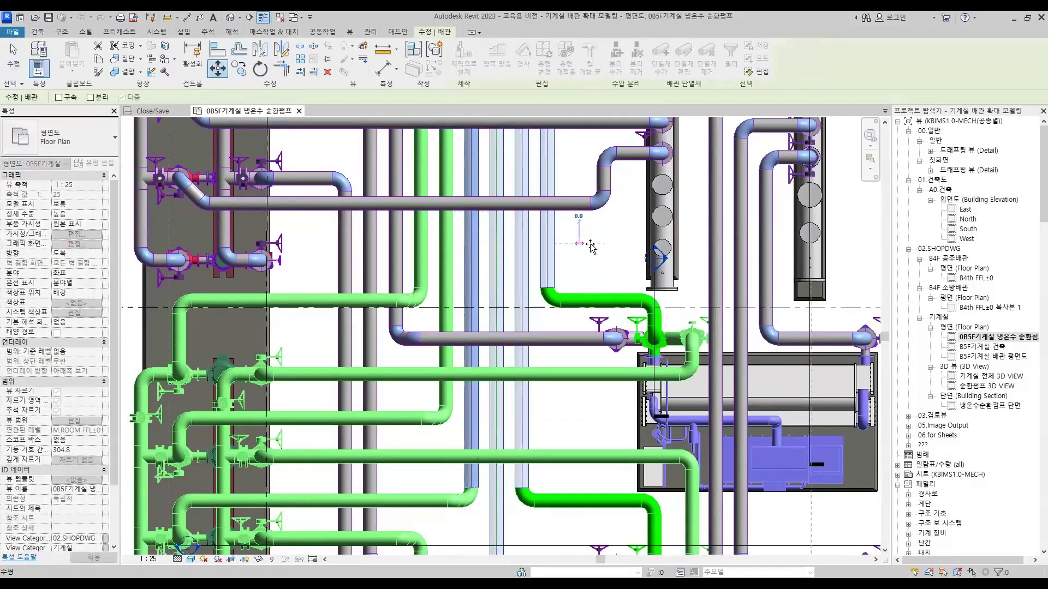
{"action": "type", "text": "200"}
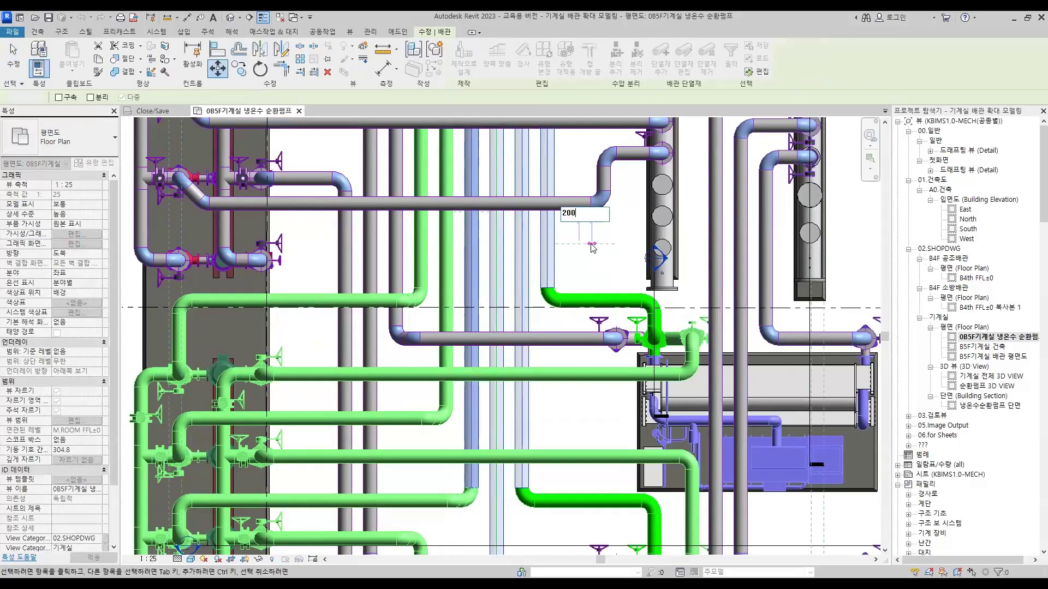
{"action": "key", "text": "Return"}
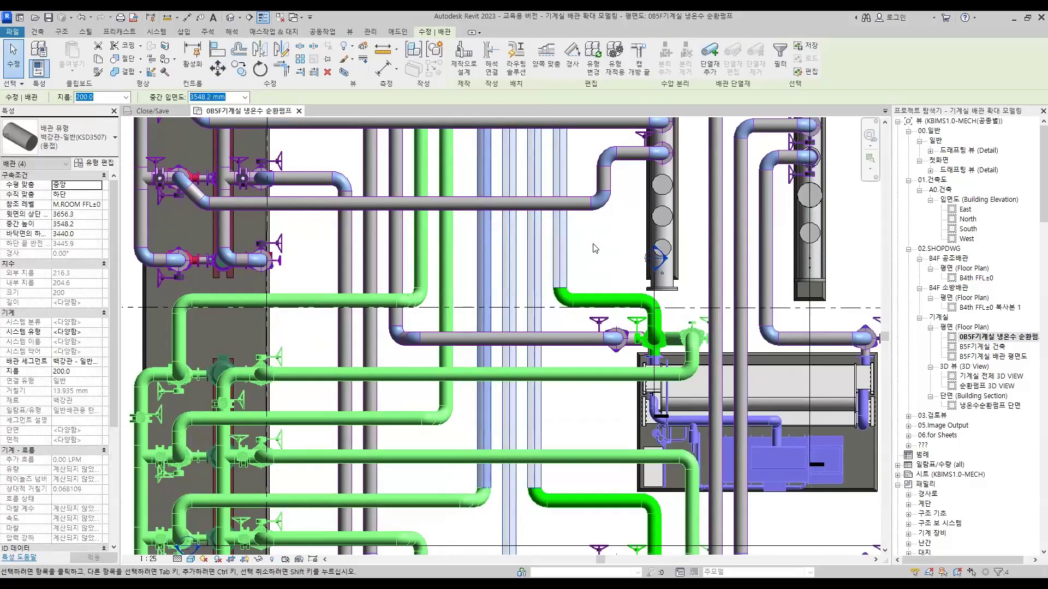
{"action": "key", "text": "Escape"}
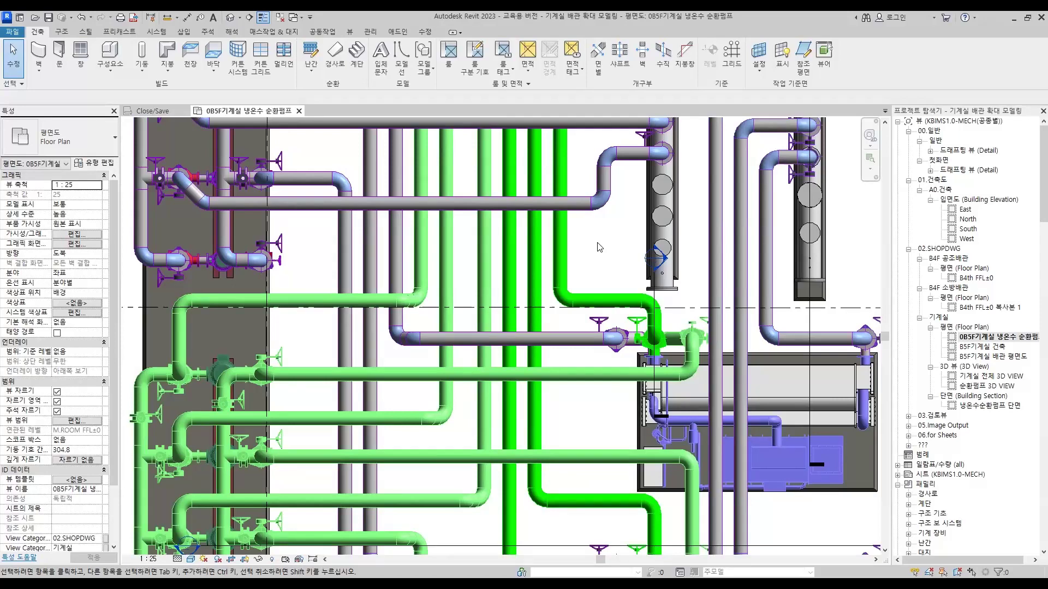
Step: Create a new family from the 미터법 일반 모델.rft template
{"action": "left_click", "coordinate": [15, 32]}
{"action": "mouse_move", "coordinate": [69, 78]}
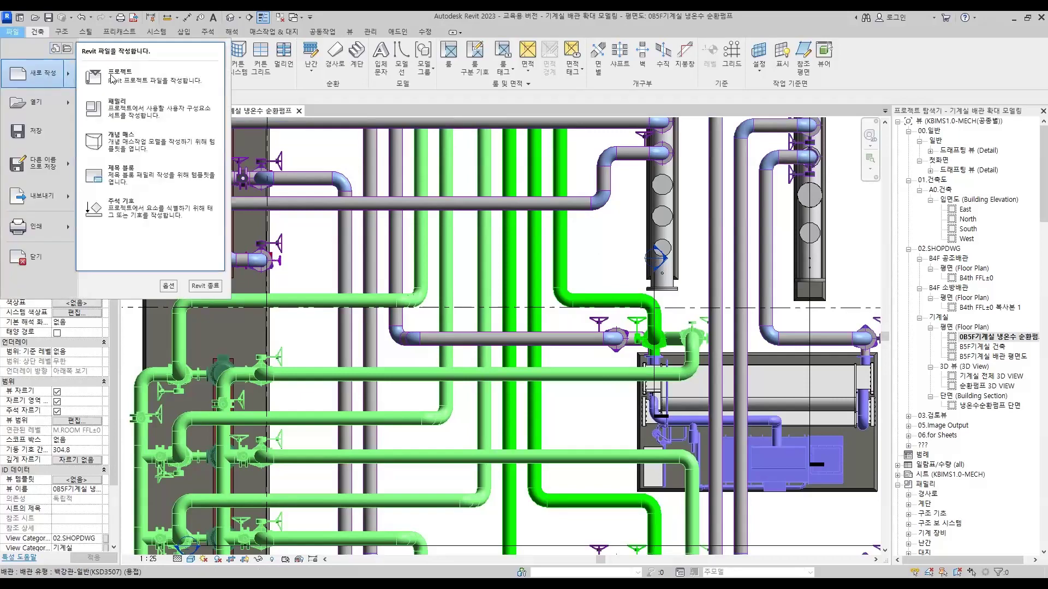
{"action": "left_click", "coordinate": [131, 113]}
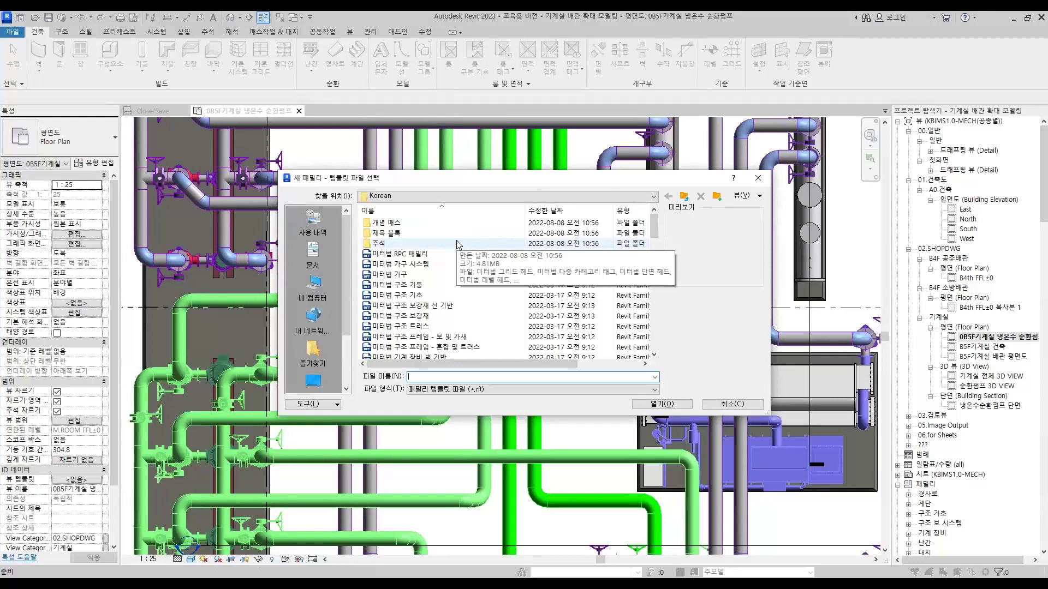
{"action": "scroll", "coordinate": [457, 240], "scroll_direction": "down", "scroll_amount": 3}
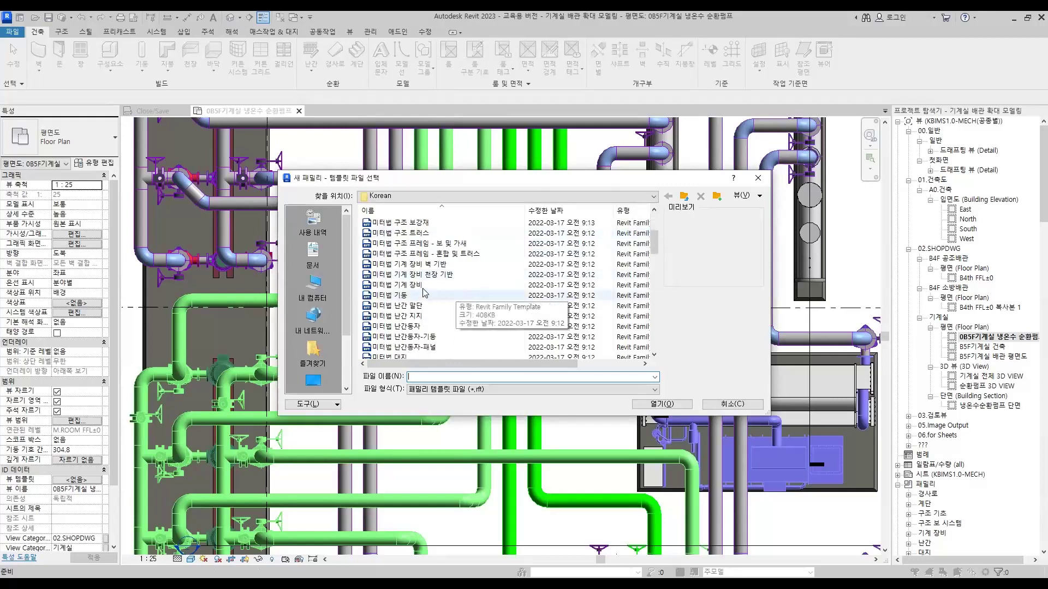
{"action": "left_click", "coordinate": [419, 285]}
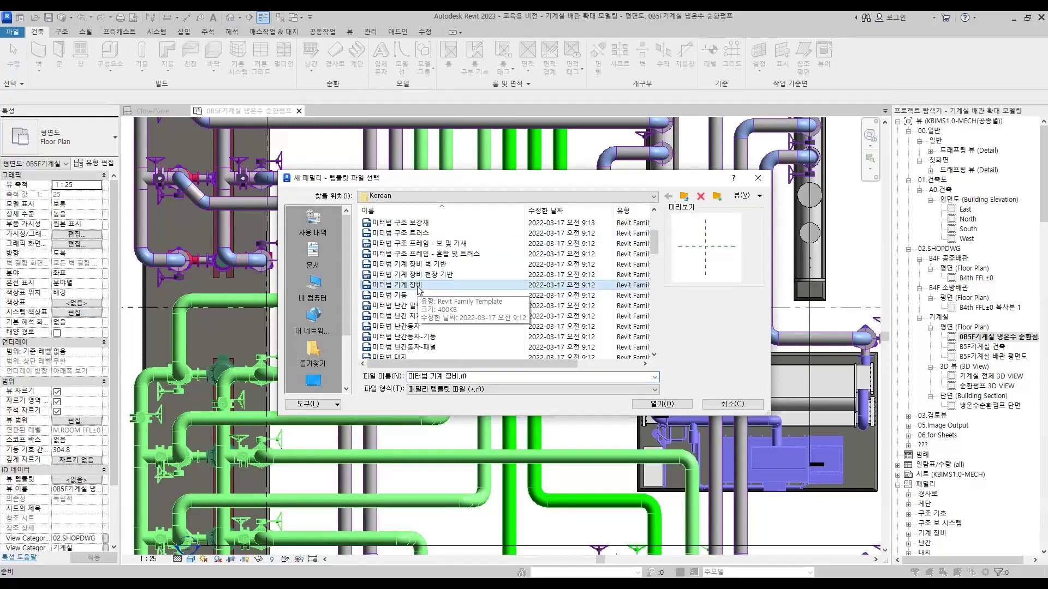
{"action": "scroll", "coordinate": [418, 288], "scroll_direction": "down", "scroll_amount": 6}
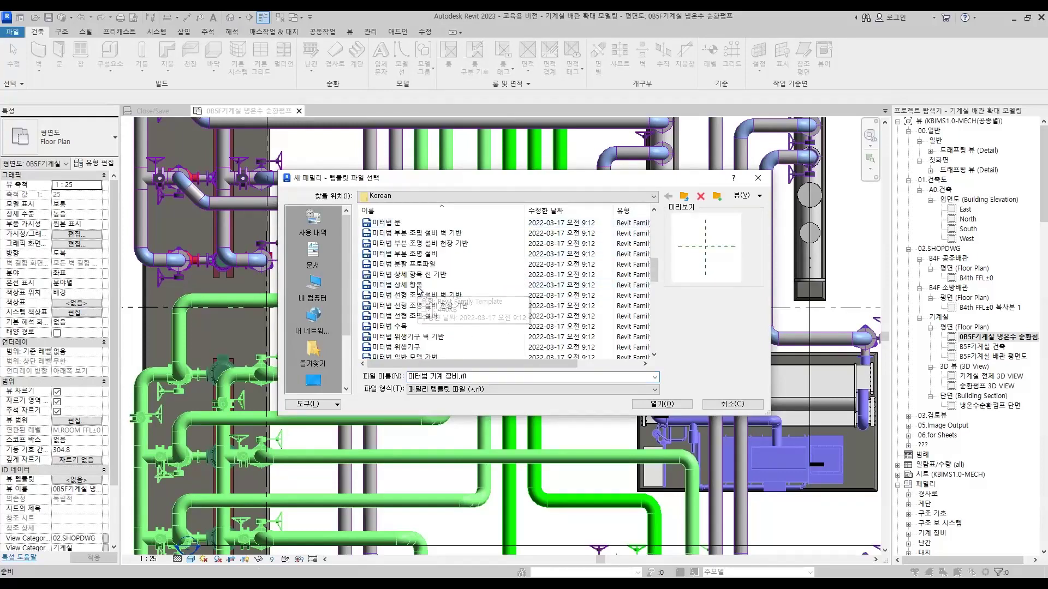
{"action": "scroll", "coordinate": [418, 319], "scroll_direction": "down", "scroll_amount": 1}
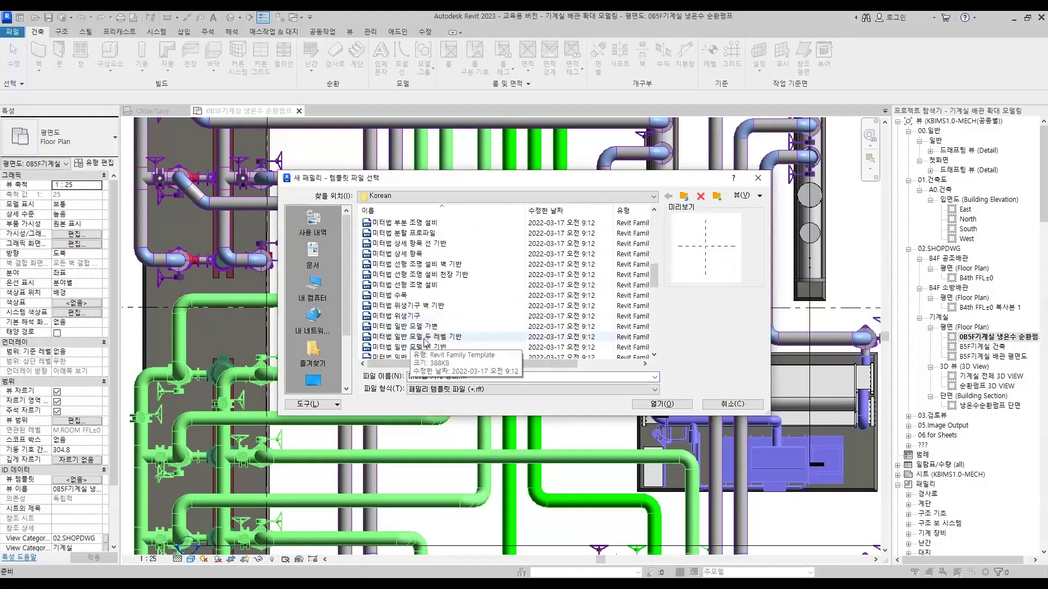
{"action": "scroll", "coordinate": [426, 343], "scroll_direction": "down", "scroll_amount": 3}
{"action": "left_click", "coordinate": [397, 326]}
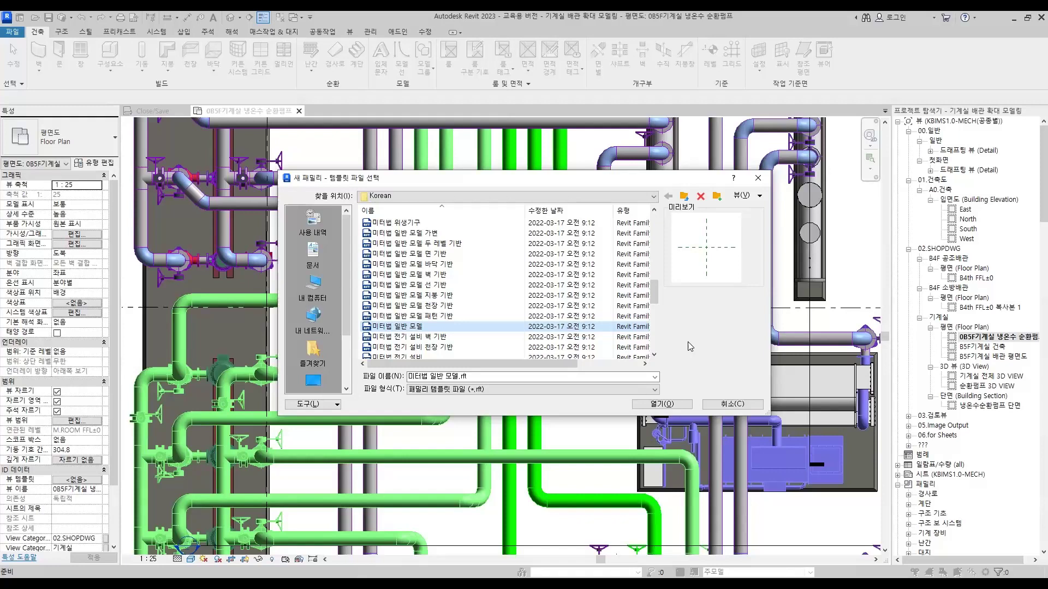
{"action": "left_click", "coordinate": [662, 404]}
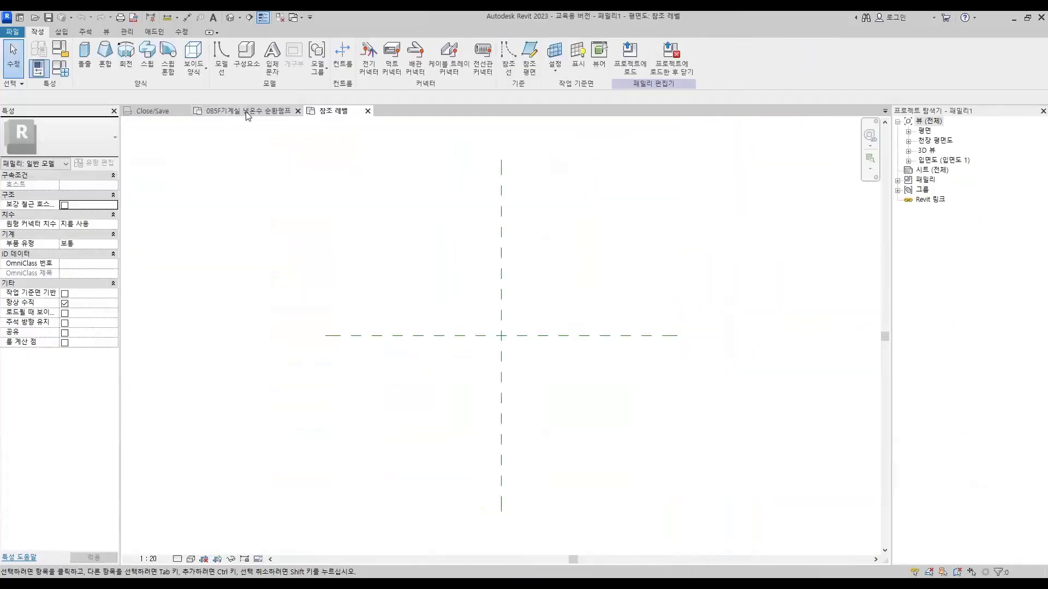
Step: Save the machine room project from its floor plan view and return to the new family's 참조 레벨 view
{"action": "left_click", "coordinate": [248, 112]}
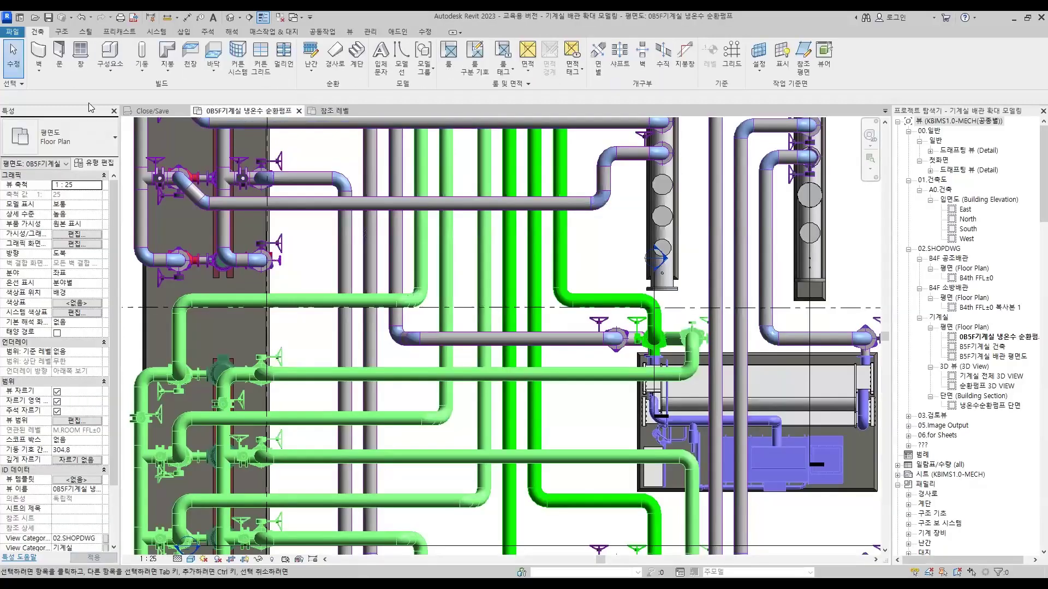
{"action": "left_click", "coordinate": [48, 19]}
{"action": "left_click", "coordinate": [330, 113]}
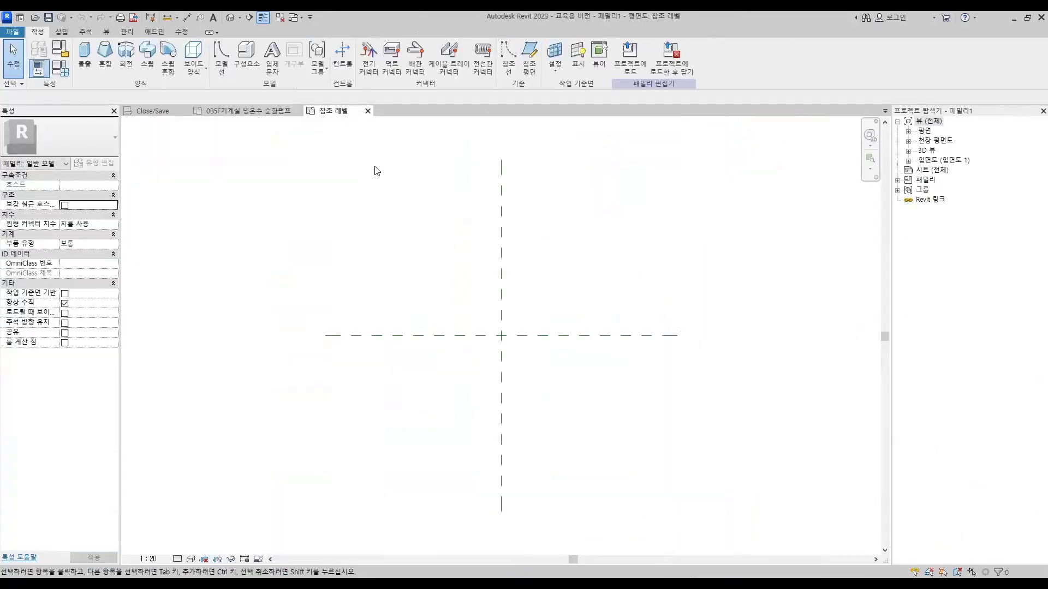
Step: Save the new family in the 실습파일 folder as H_BEAM(VER)_V23
{"action": "left_click", "coordinate": [48, 18]}
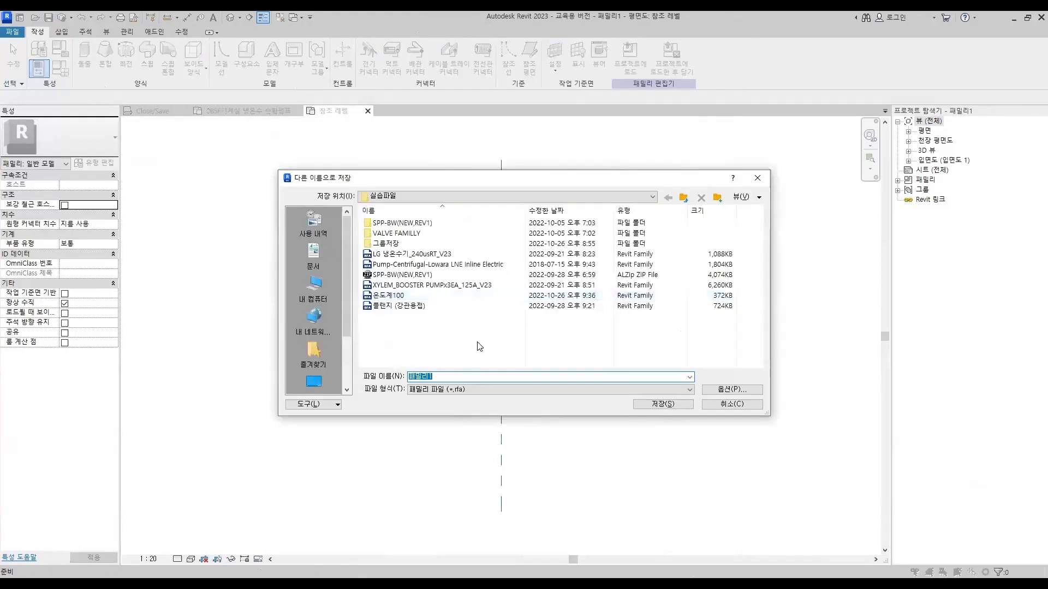
{"action": "type", "text": "h"}
{"action": "type", "text": "H"}
{"action": "type", "text": "_BEAM"}
{"action": "type", "text": "_V23"}
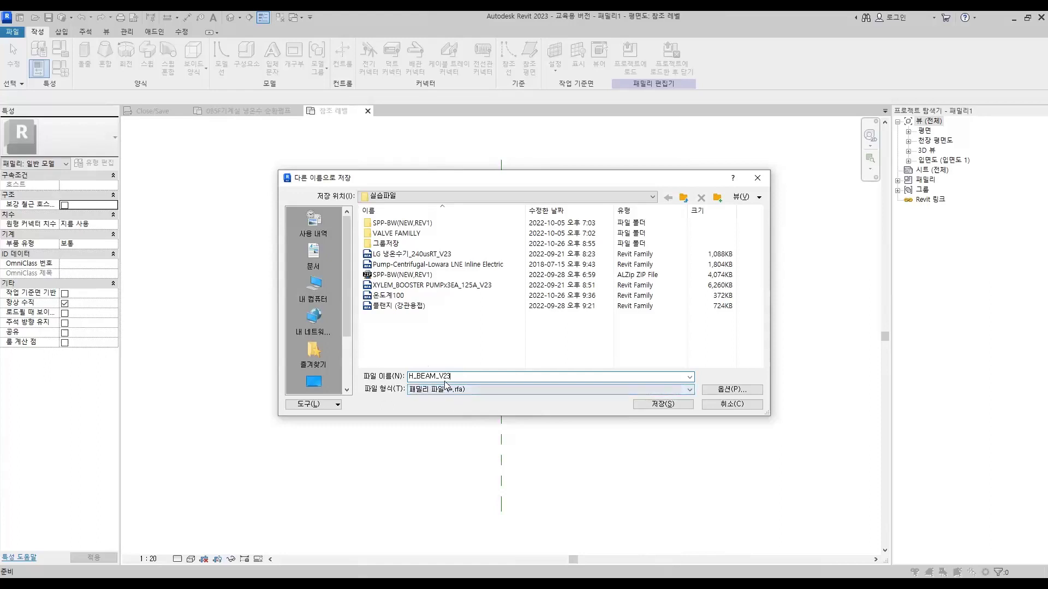
{"action": "left_click", "coordinate": [436, 376]}
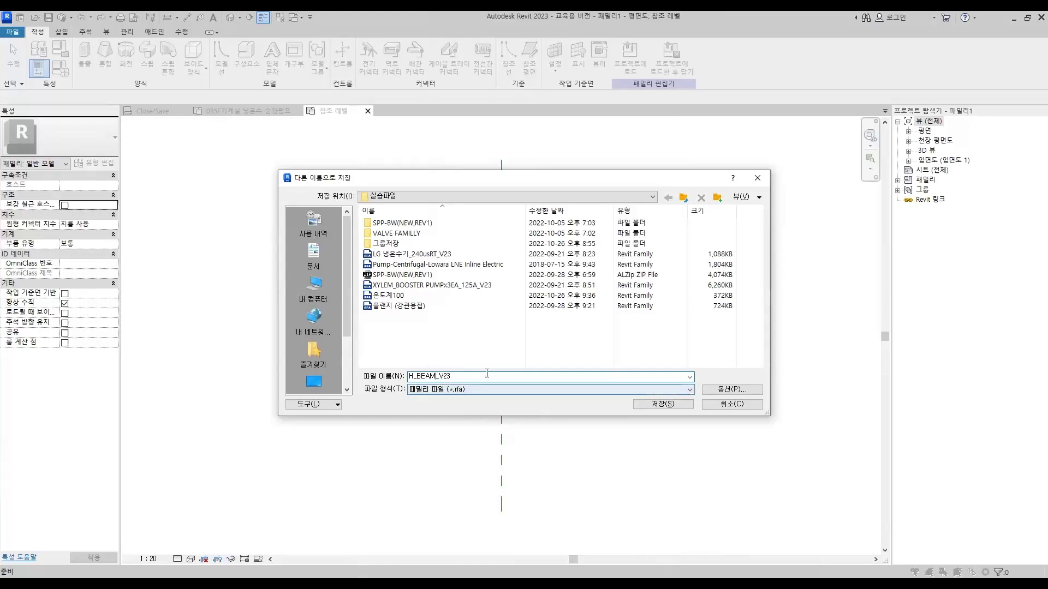
{"action": "type", "text": "("}
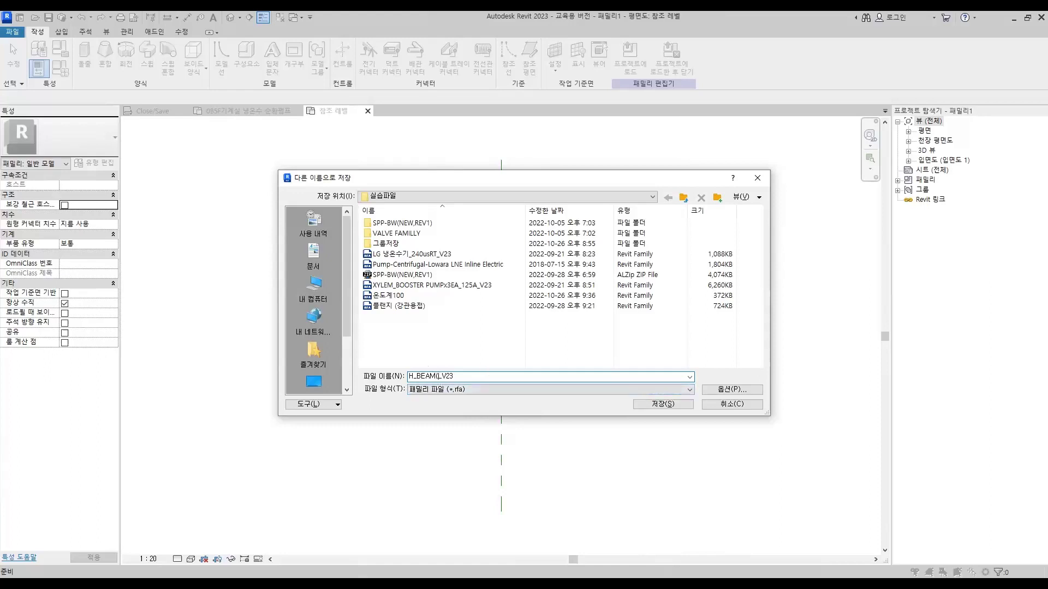
{"action": "type", "text": "VER)"}
{"action": "key", "text": "Return"}
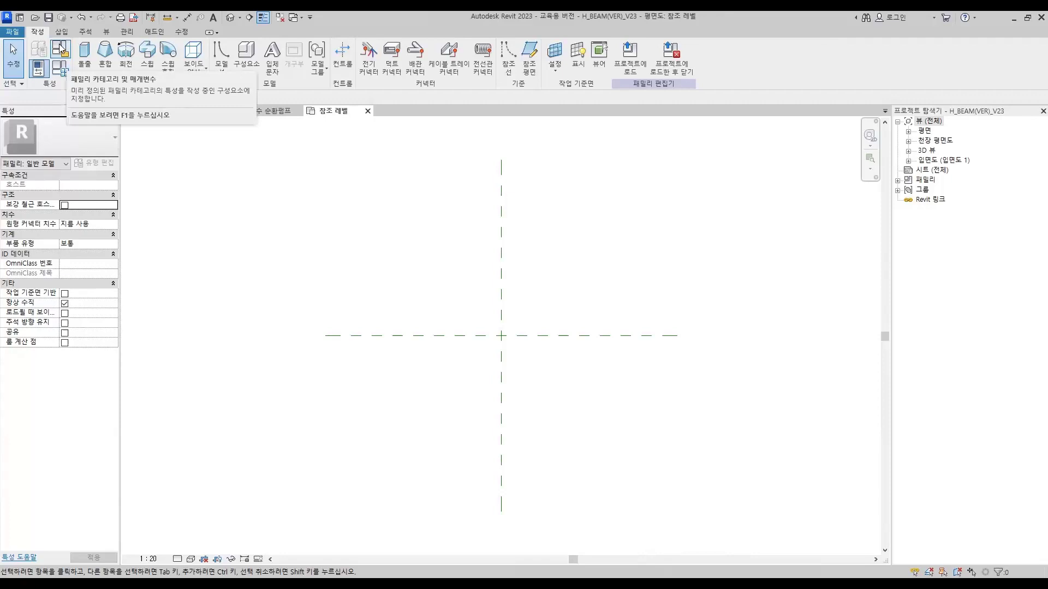
Step: Open the family category and parameter settings and compare the parameters of the 일반 모델, 배관 밸브류 and 배관 부속류 categories
{"action": "left_click", "coordinate": [61, 48]}
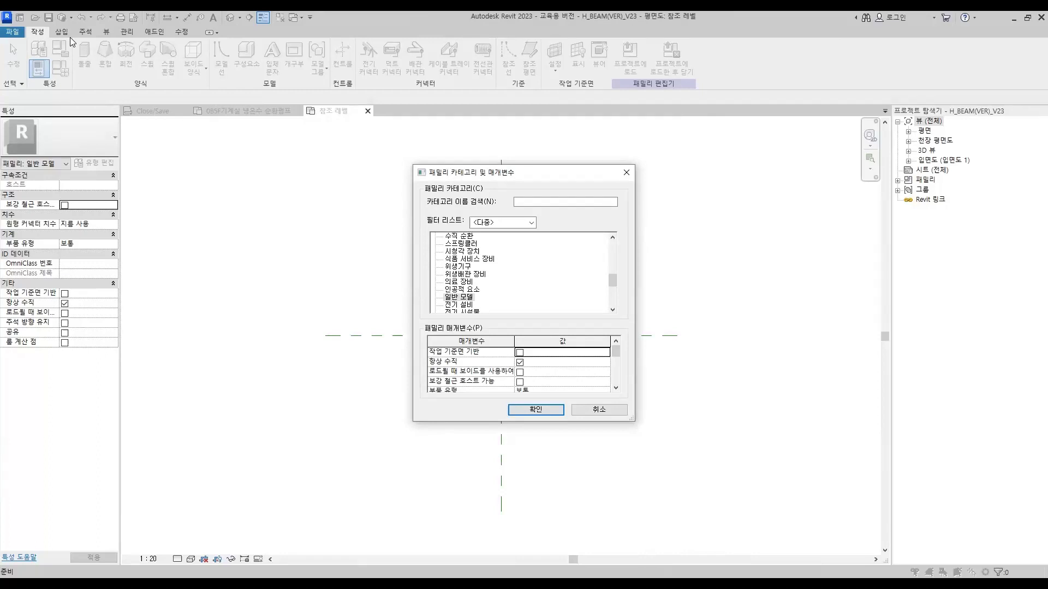
{"action": "left_click", "coordinate": [459, 298]}
{"action": "scroll", "coordinate": [479, 301], "scroll_direction": "up", "scroll_amount": 5}
{"action": "left_click", "coordinate": [461, 282]}
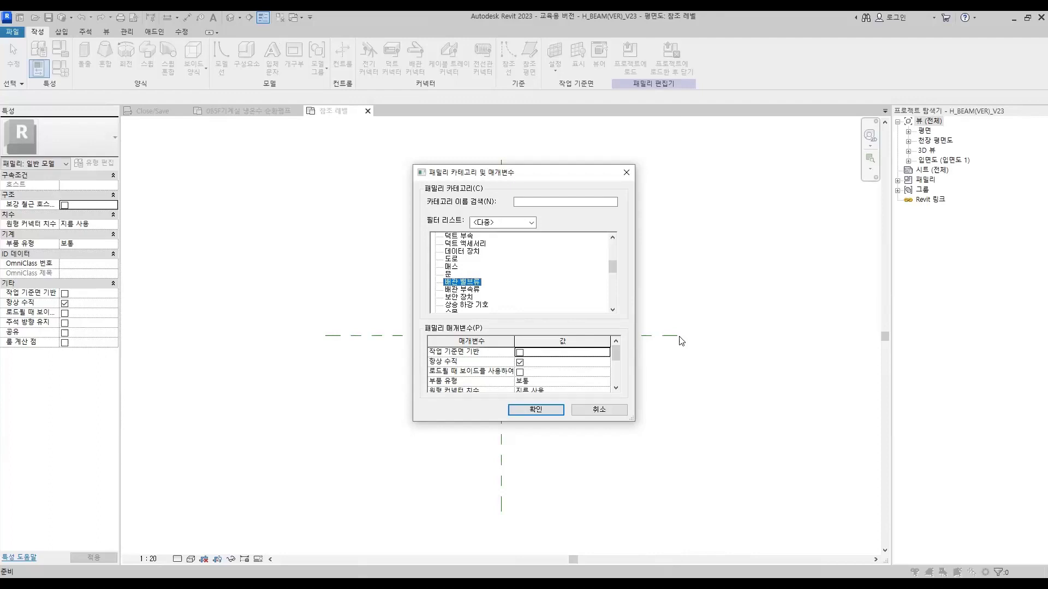
{"action": "left_click", "coordinate": [470, 290]}
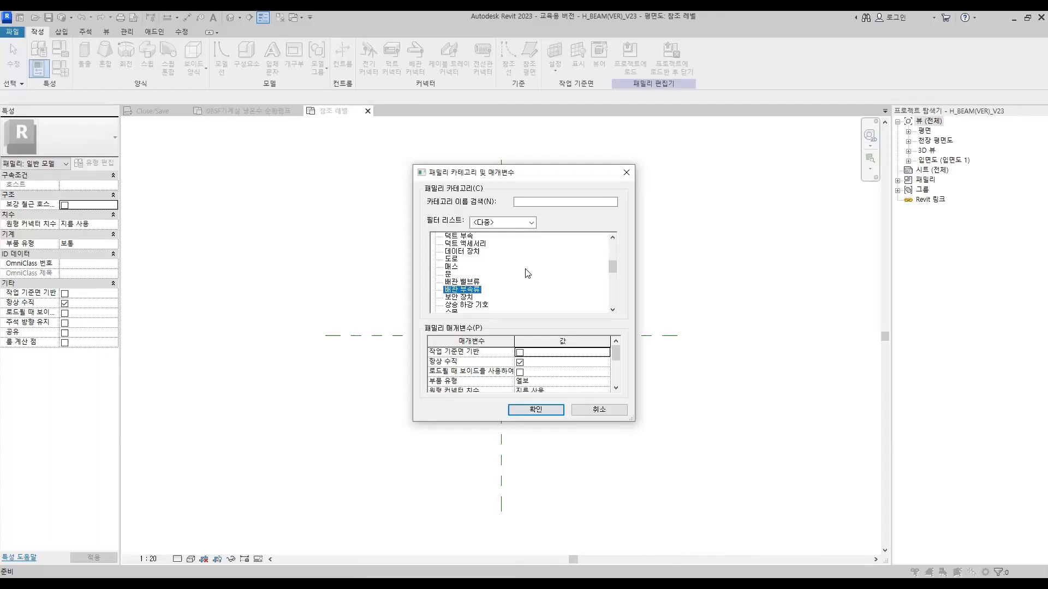
Step: Compare the family parameters of the 가구, 구조 기둥, 기둥 and 구조 프레임 categories
{"action": "scroll", "coordinate": [495, 283], "scroll_direction": "up", "scroll_amount": 8}
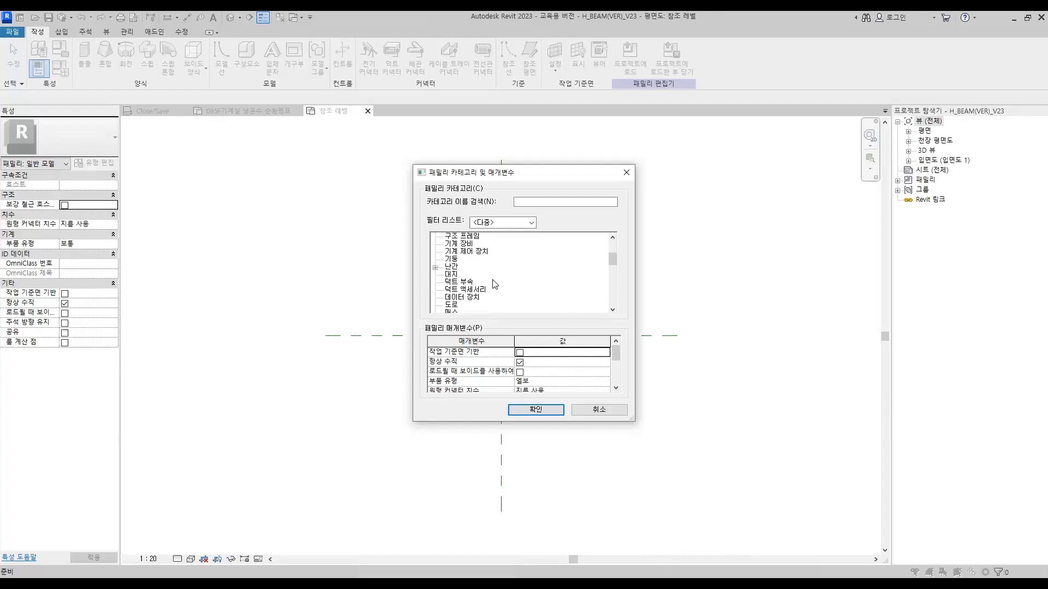
{"action": "left_click", "coordinate": [453, 237]}
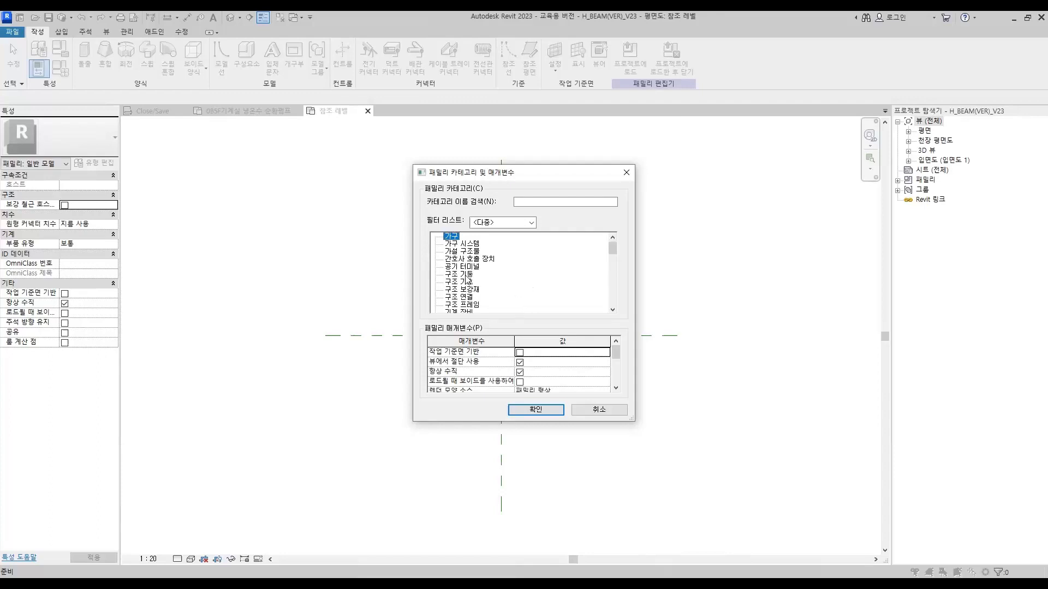
{"action": "left_click", "coordinate": [468, 276]}
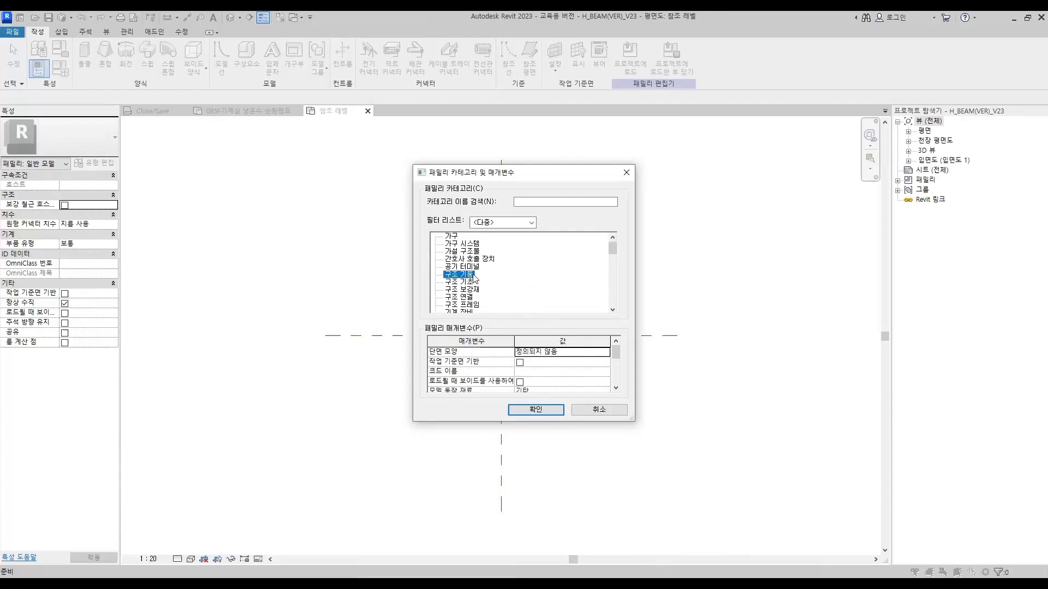
{"action": "scroll", "coordinate": [473, 277], "scroll_direction": "down", "scroll_amount": 2}
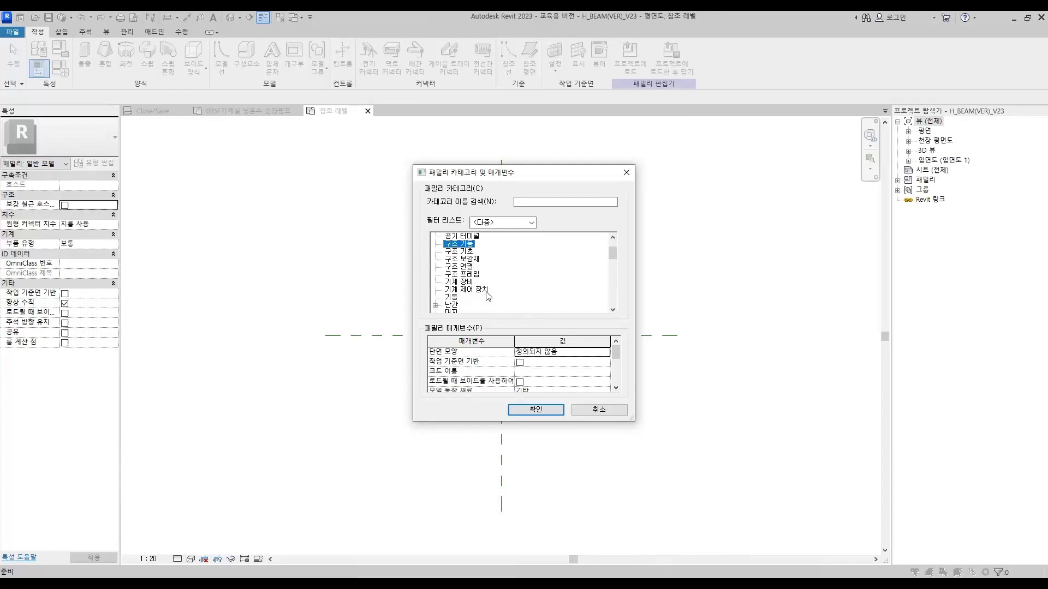
{"action": "left_click", "coordinate": [455, 298]}
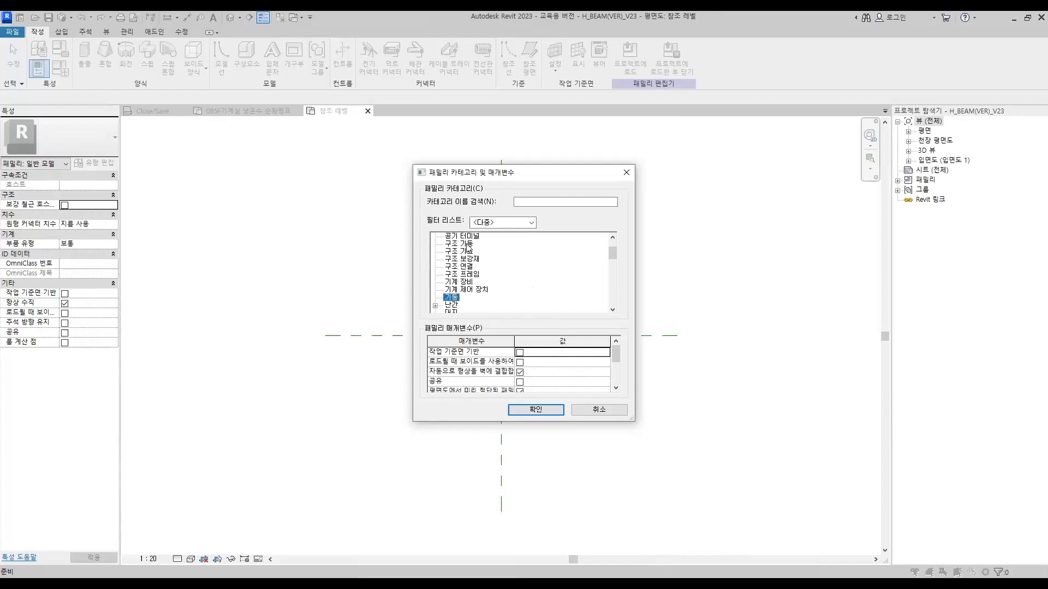
{"action": "left_click", "coordinate": [467, 244]}
{"action": "left_click", "coordinate": [455, 299]}
{"action": "left_click", "coordinate": [465, 245]}
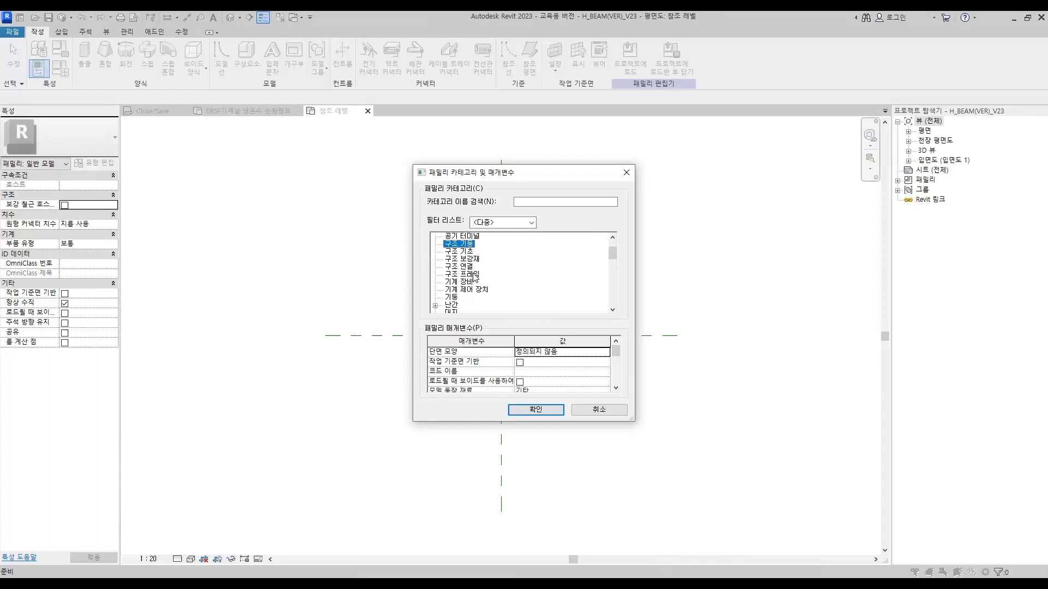
{"action": "left_click", "coordinate": [471, 274]}
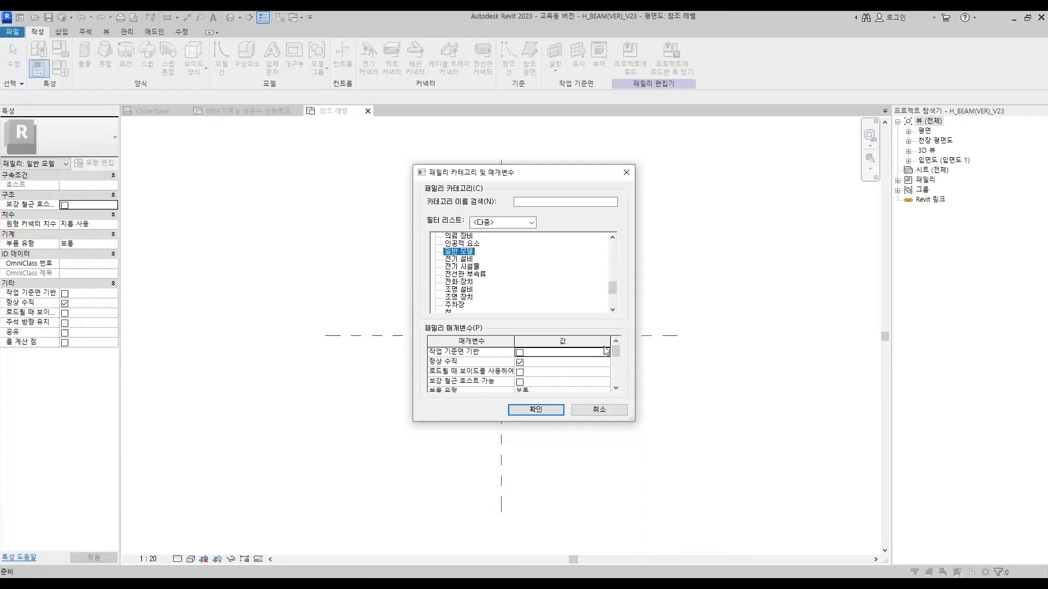
Step: Examine the 부품 유형 options available for the 일반 모델 category
{"action": "left_click_drag", "start_coordinate": [615, 352], "coordinate": [617, 363]}
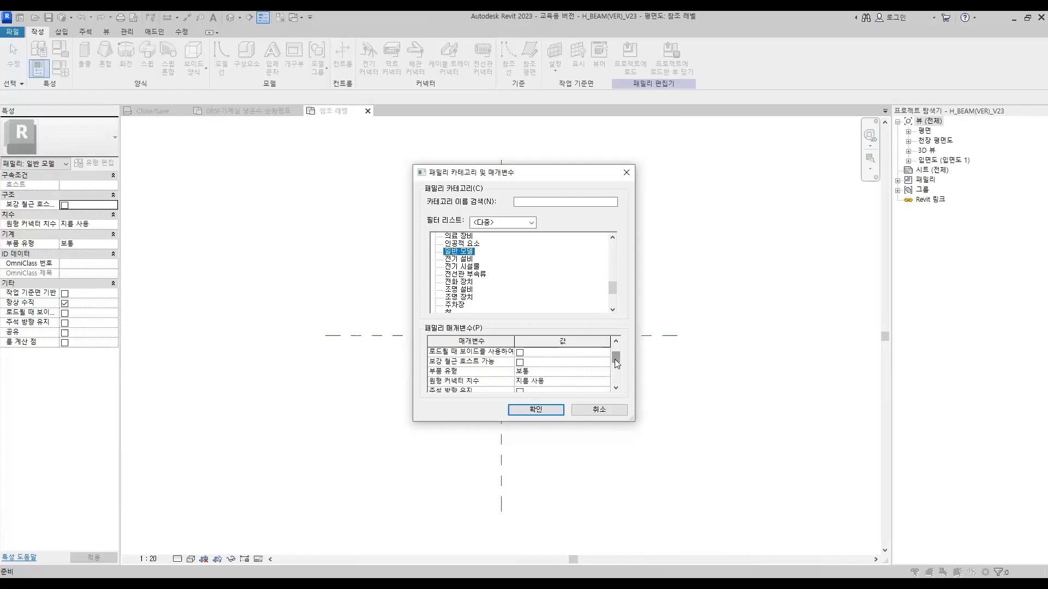
{"action": "left_click", "coordinate": [528, 372]}
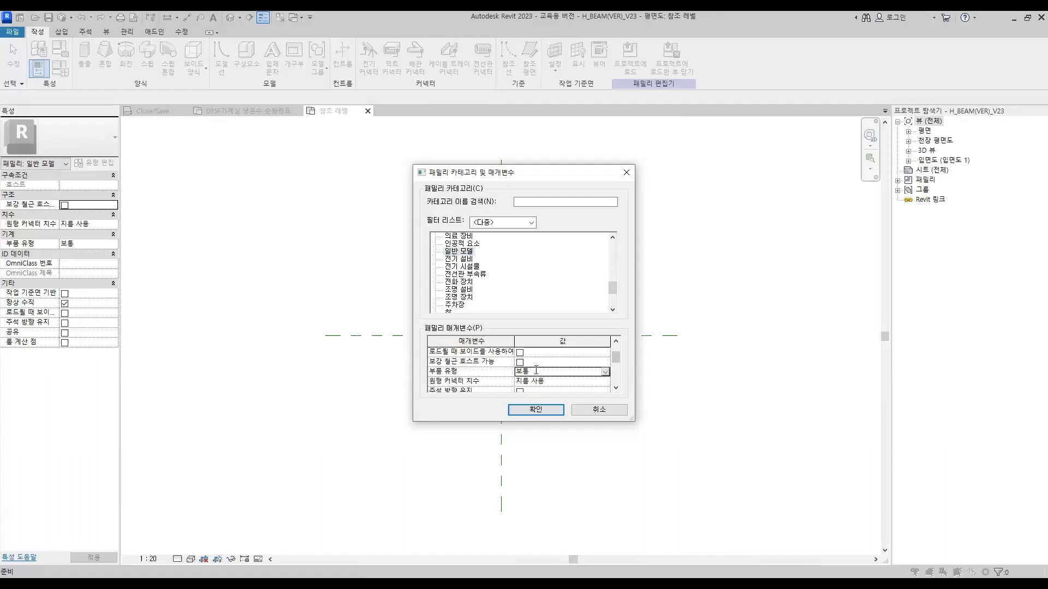
{"action": "left_click", "coordinate": [605, 372]}
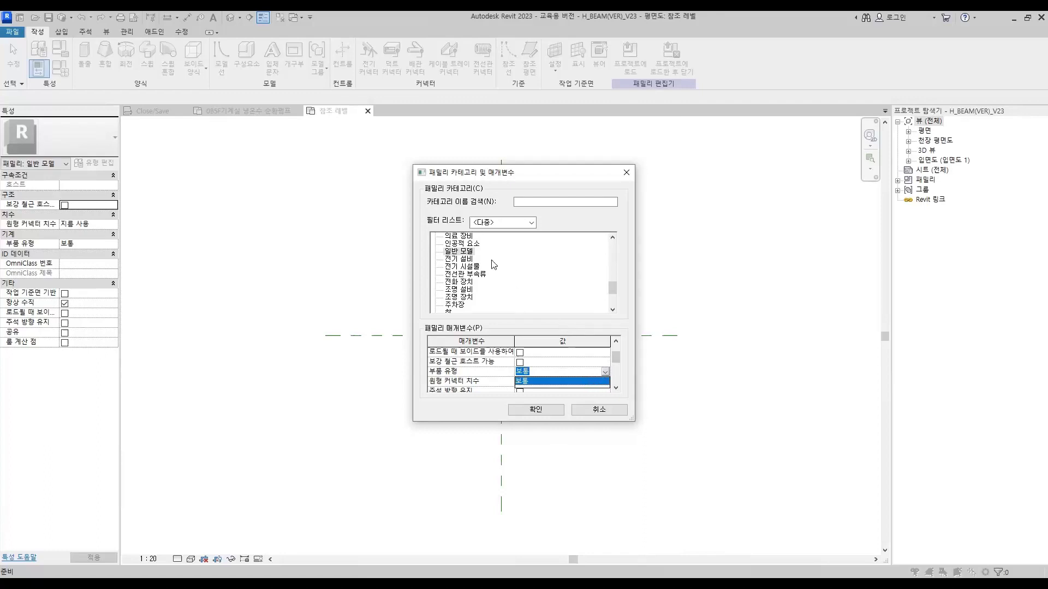
Step: Try the 밸브 - 분할 대상 and 부착 대상 part types on the 배관 밸브류 category
{"action": "scroll", "coordinate": [504, 281], "scroll_direction": "up", "scroll_amount": 6}
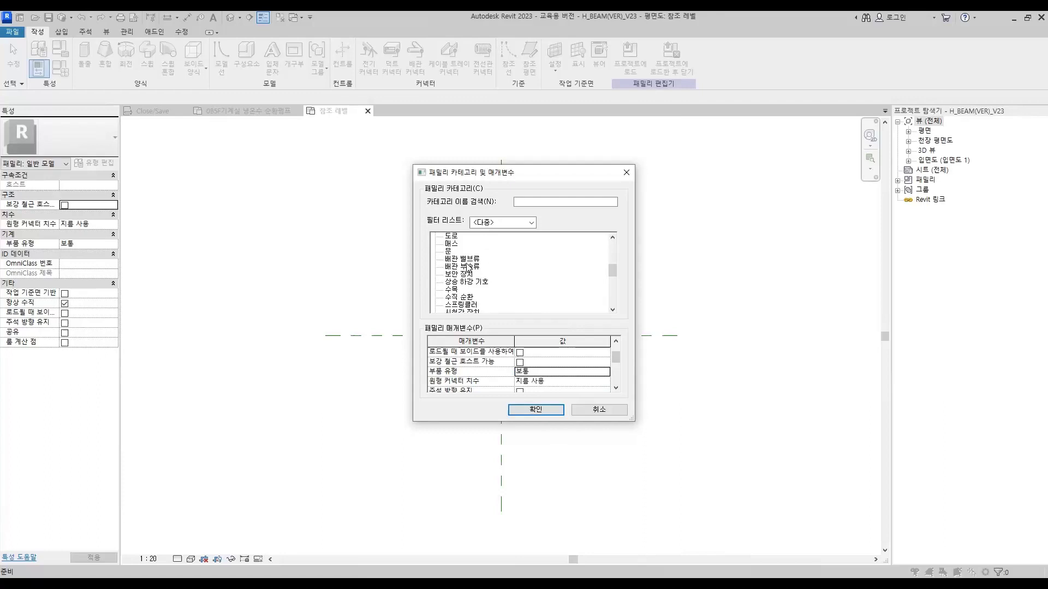
{"action": "left_click", "coordinate": [462, 259]}
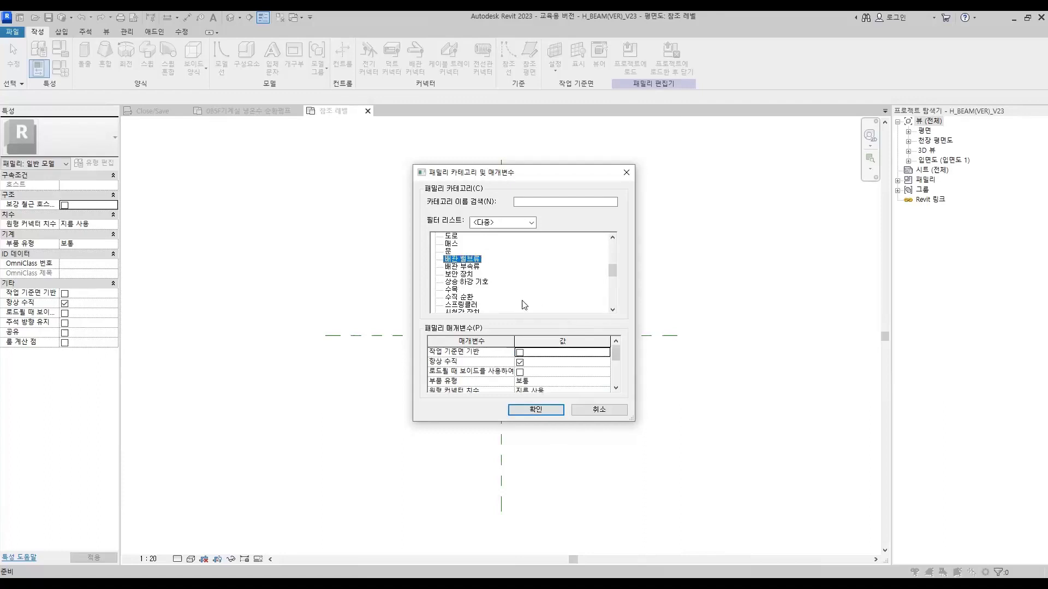
{"action": "left_click", "coordinate": [540, 382]}
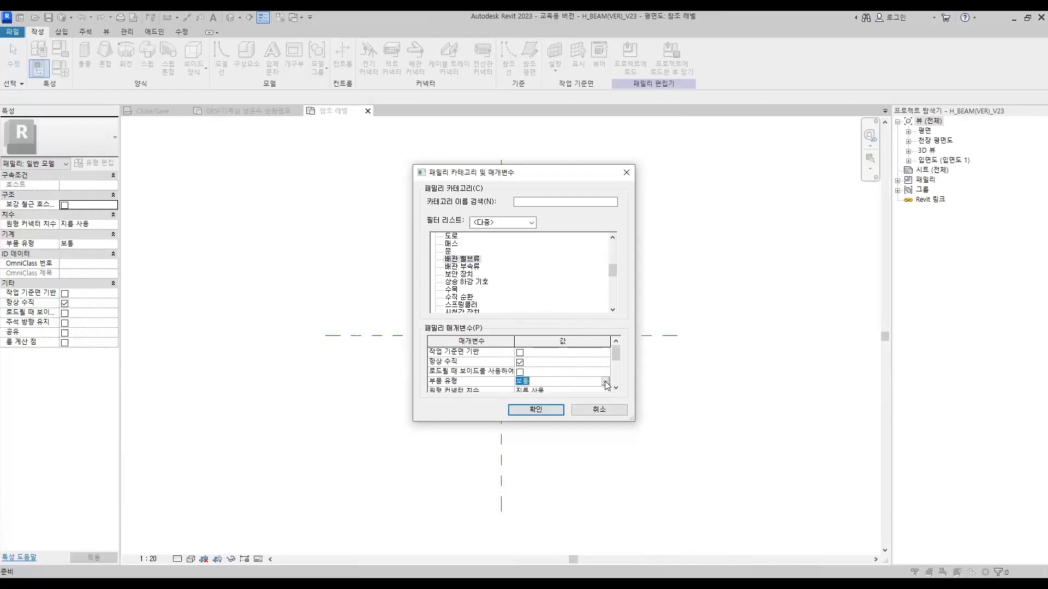
{"action": "left_click", "coordinate": [605, 381]}
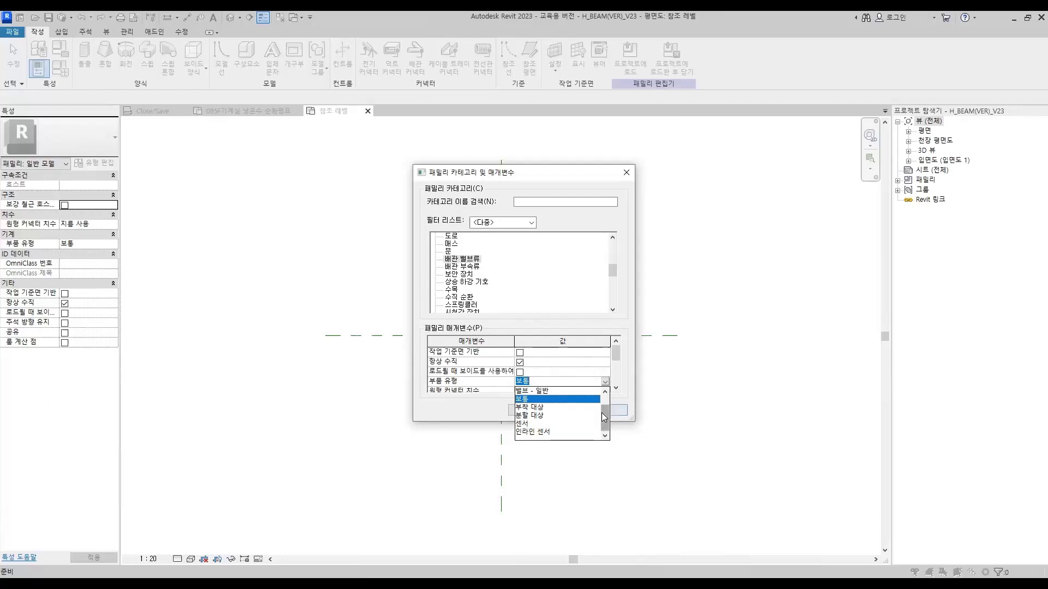
{"action": "left_click_drag", "start_coordinate": [604, 417], "coordinate": [600, 400]}
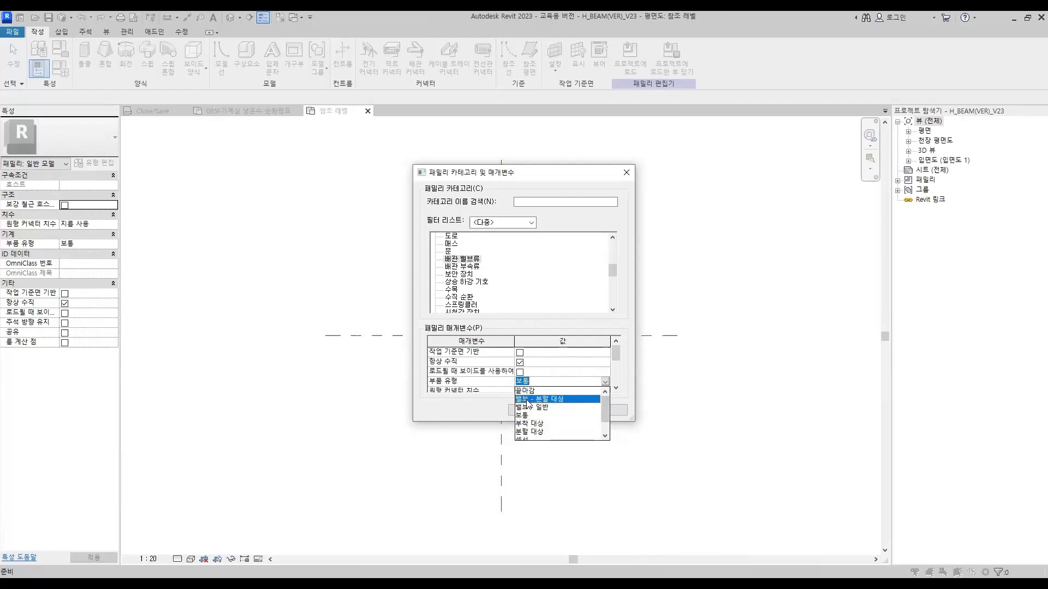
{"action": "left_click", "coordinate": [548, 399]}
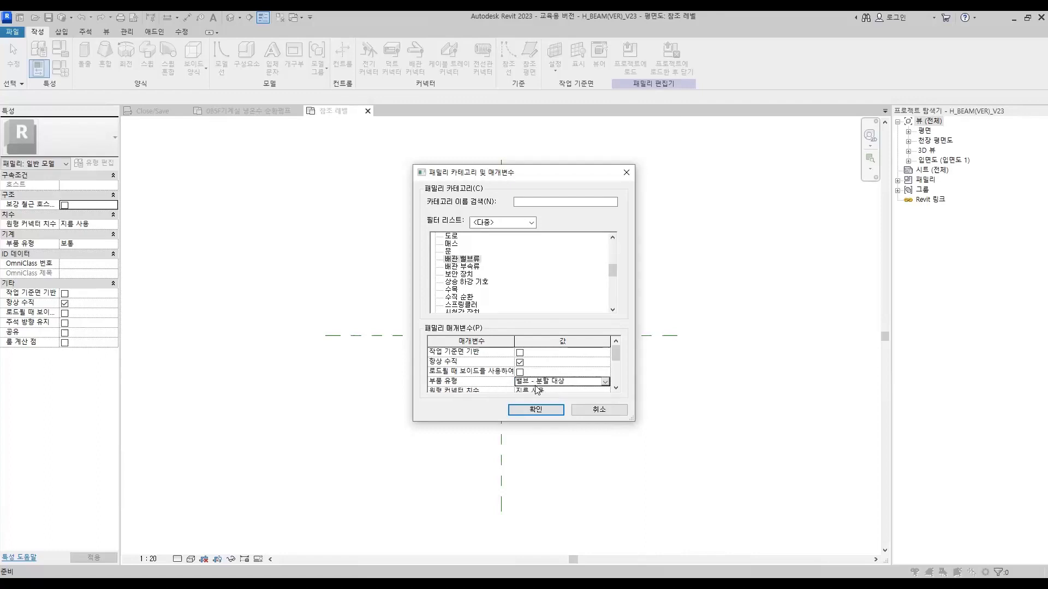
{"action": "left_click", "coordinate": [606, 382]}
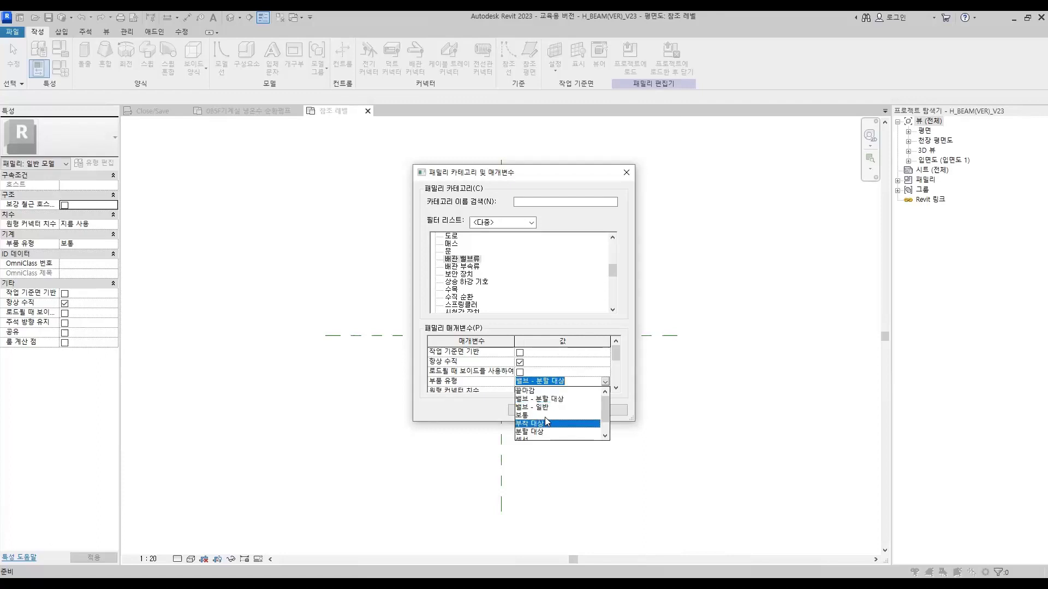
{"action": "left_click", "coordinate": [544, 419]}
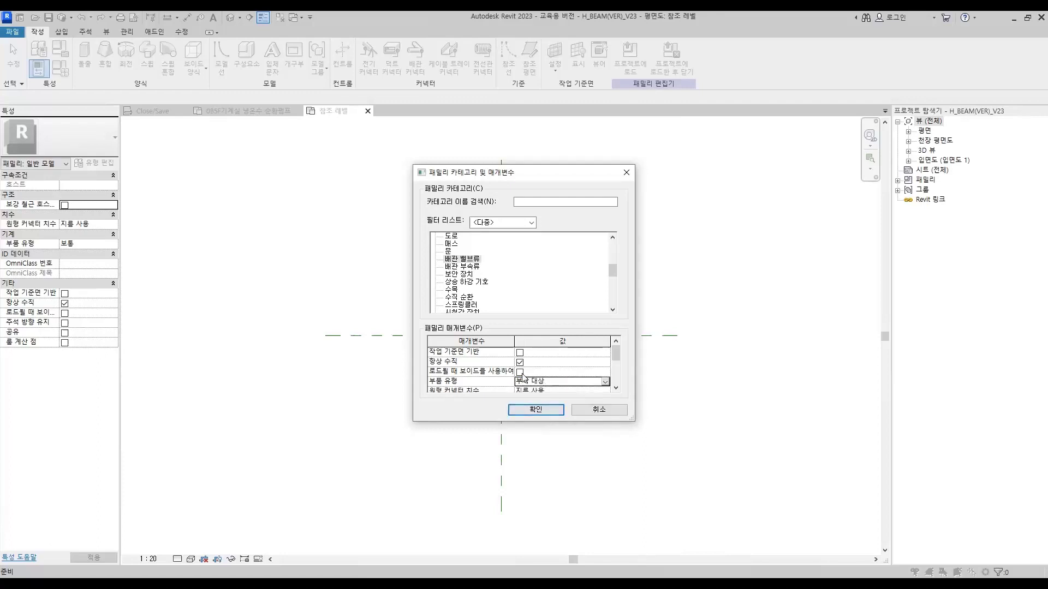
Step: Set the family category back to 일반 모델 and examine its 원형 커넥터 치수 options, keeping 지름 사용
{"action": "scroll", "coordinate": [471, 277], "scroll_direction": "down", "scroll_amount": 1}
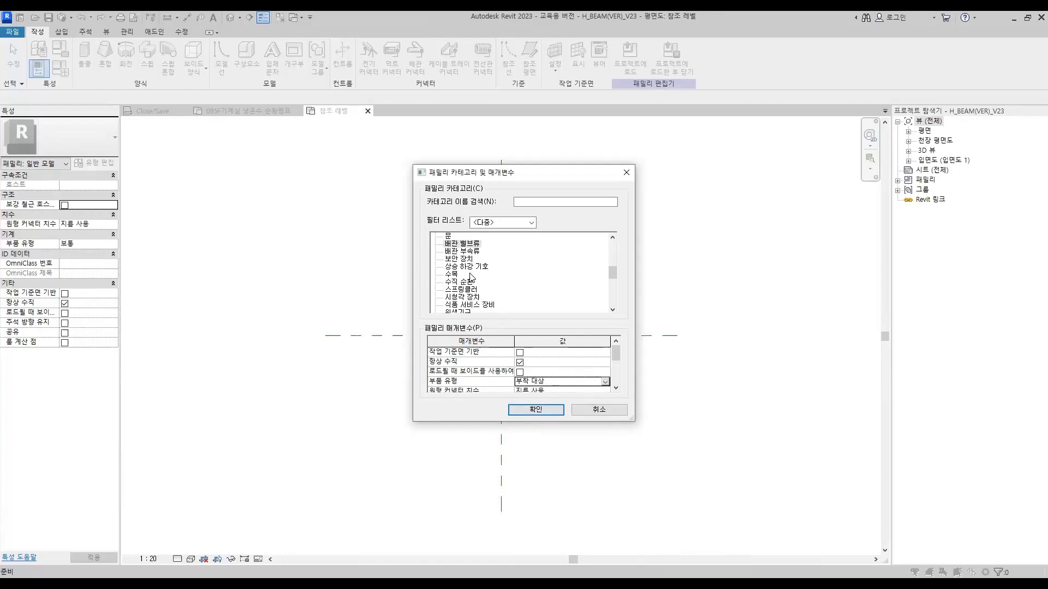
{"action": "scroll", "coordinate": [472, 281], "scroll_direction": "down", "scroll_amount": 5}
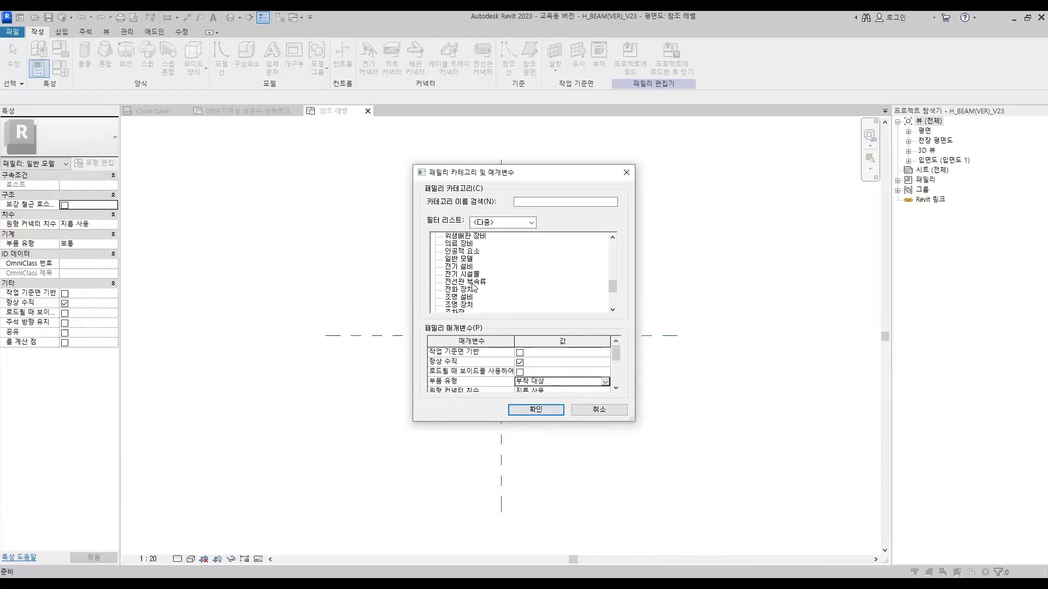
{"action": "scroll", "coordinate": [471, 284], "scroll_direction": "up", "scroll_amount": 3}
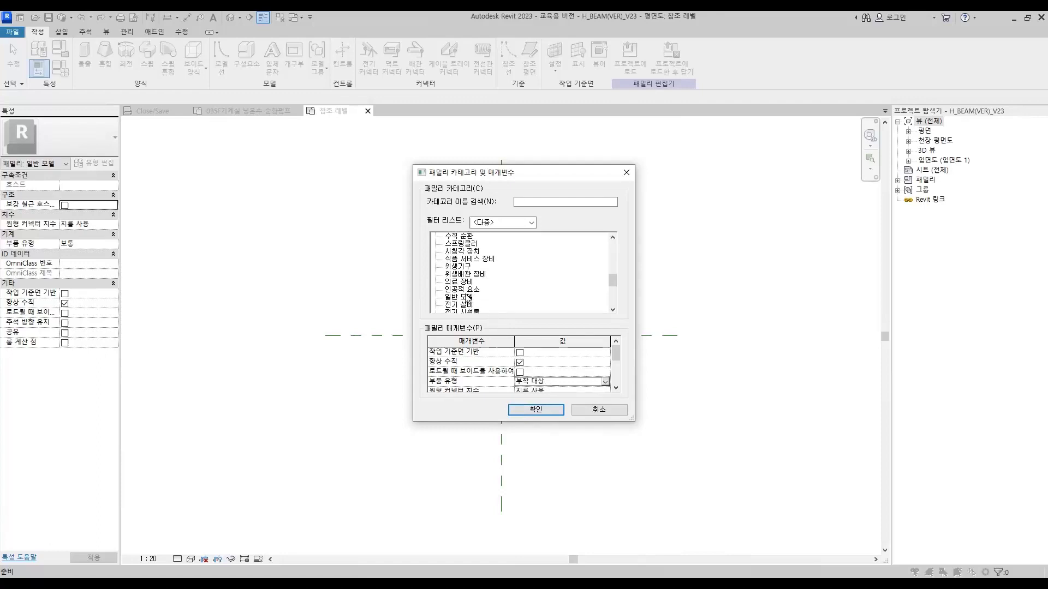
{"action": "left_click", "coordinate": [465, 298]}
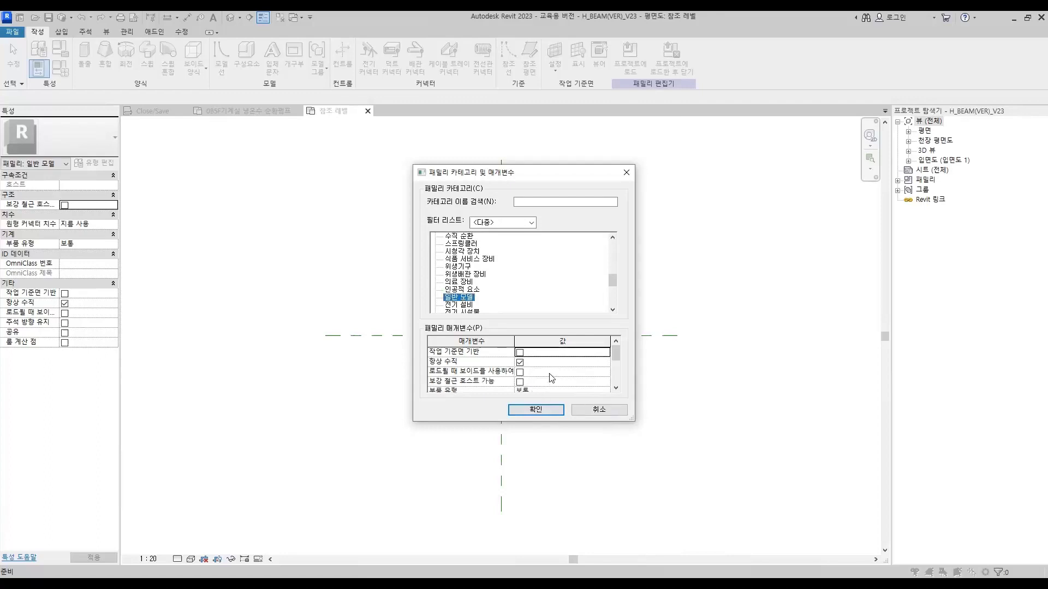
{"action": "scroll", "coordinate": [546, 375], "scroll_direction": "down", "scroll_amount": 2}
{"action": "scroll", "coordinate": [508, 371], "scroll_direction": "up", "scroll_amount": 1}
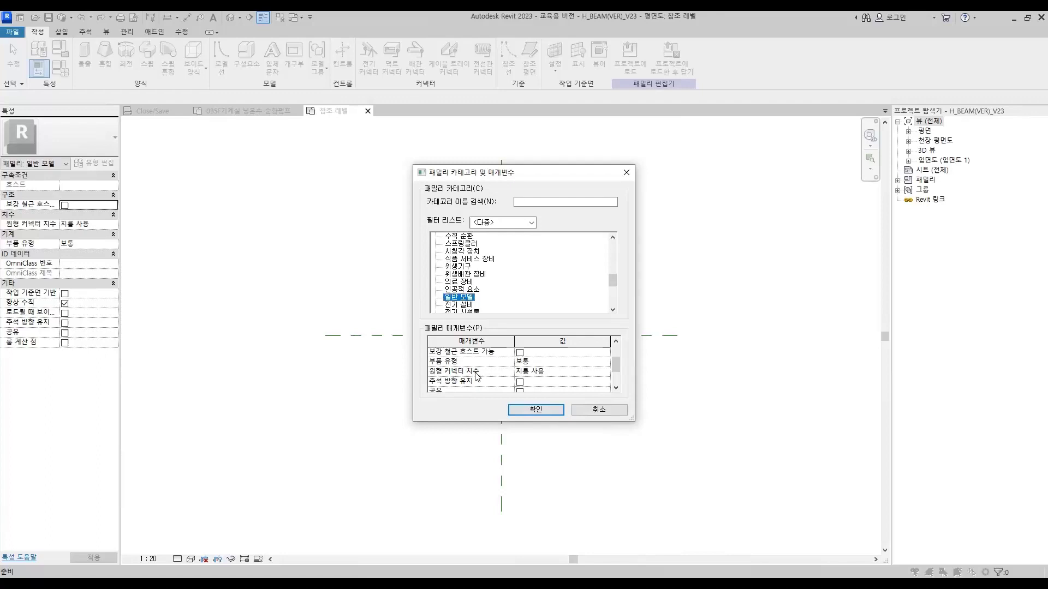
{"action": "left_click", "coordinate": [546, 373]}
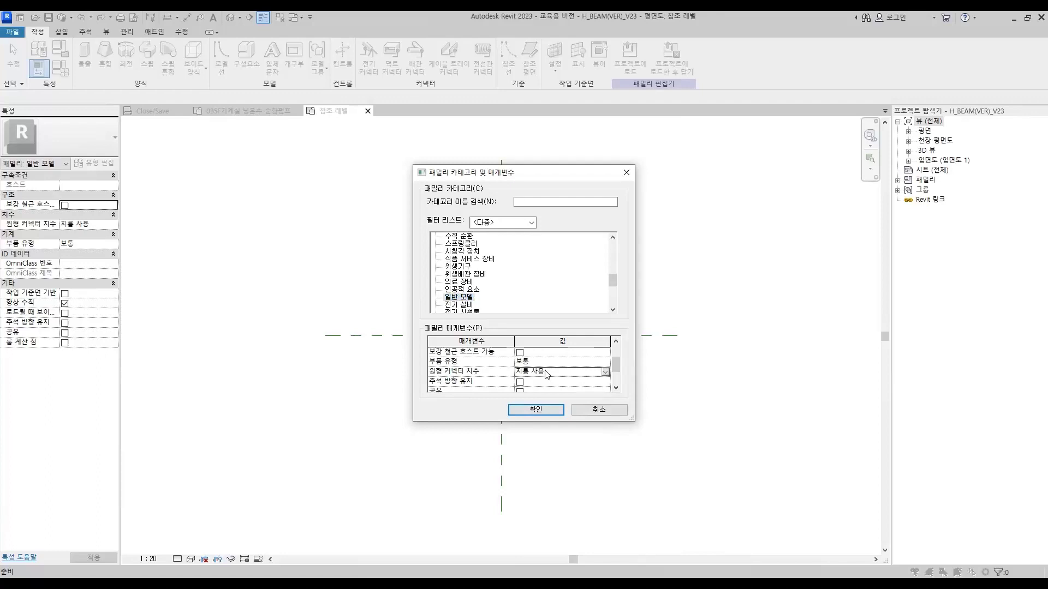
{"action": "left_click", "coordinate": [604, 372]}
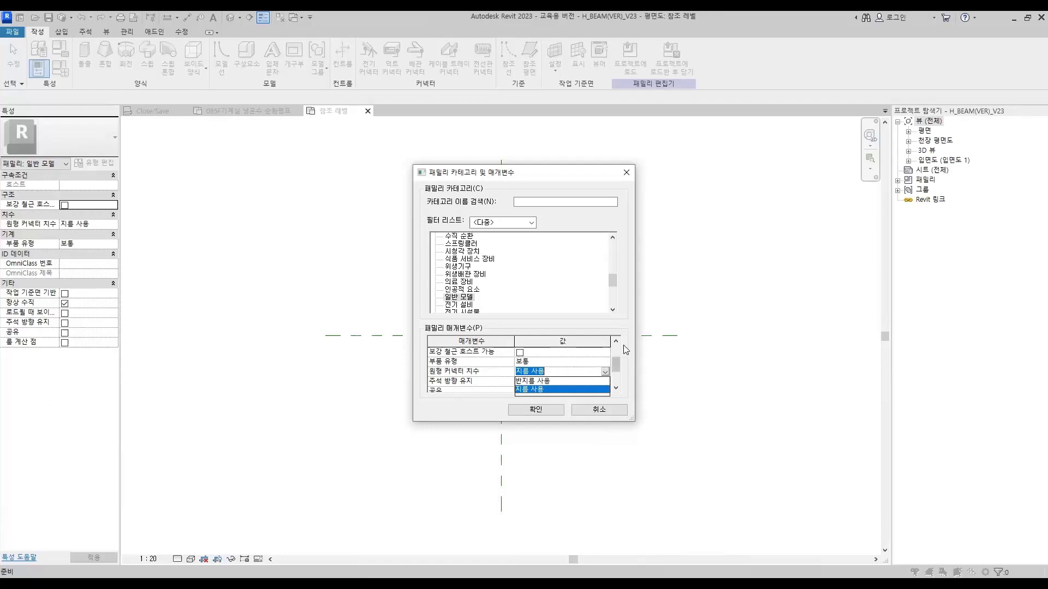
{"action": "left_click", "coordinate": [552, 372]}
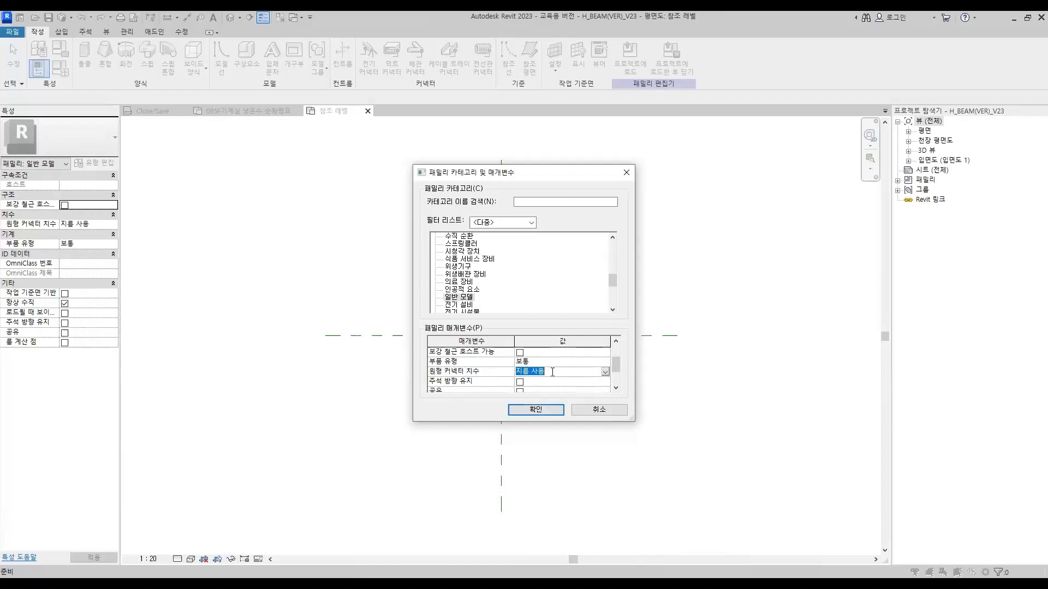
{"action": "left_click", "coordinate": [552, 372]}
Step: Browse the OmniClass Equipment and Furnishings classifications down to Ornaments and Decoration without assigning one, and accept the family category settings
{"action": "left_click_drag", "start_coordinate": [617, 362], "coordinate": [613, 382]}
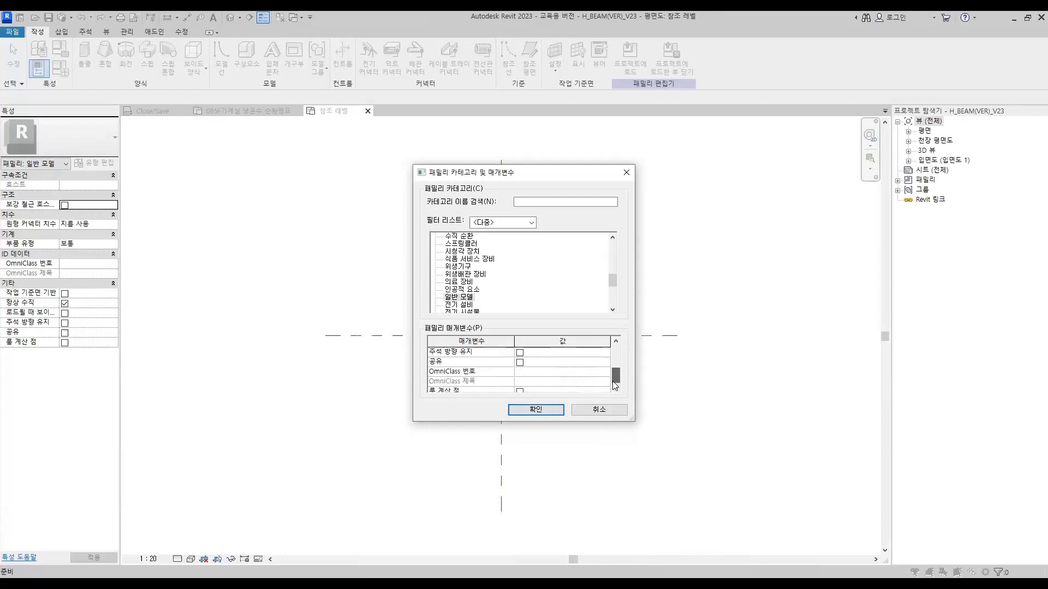
{"action": "left_click", "coordinate": [537, 372]}
{"action": "left_click", "coordinate": [539, 371]}
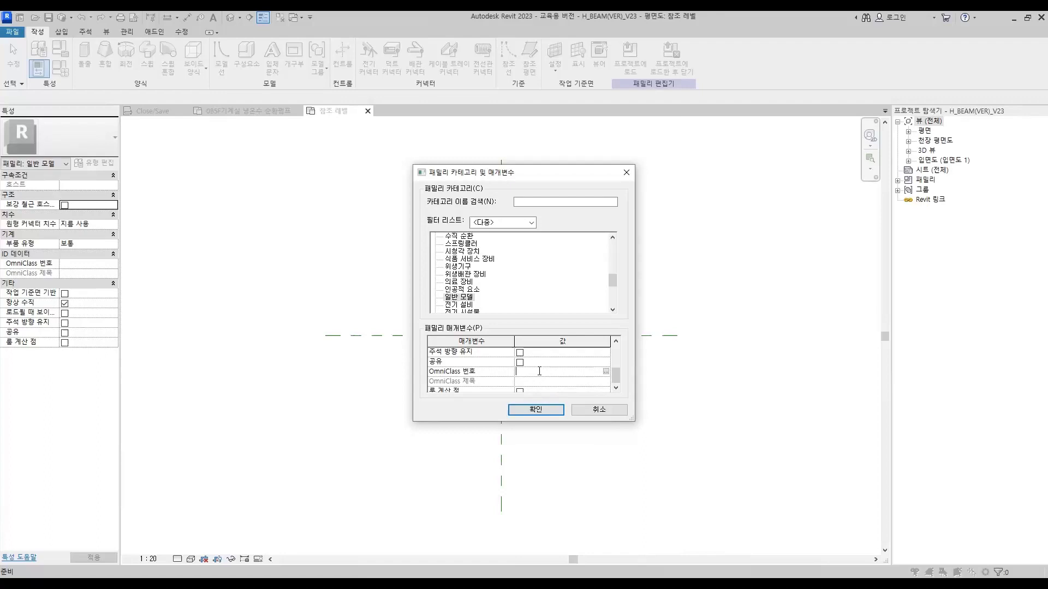
{"action": "left_click", "coordinate": [606, 372]}
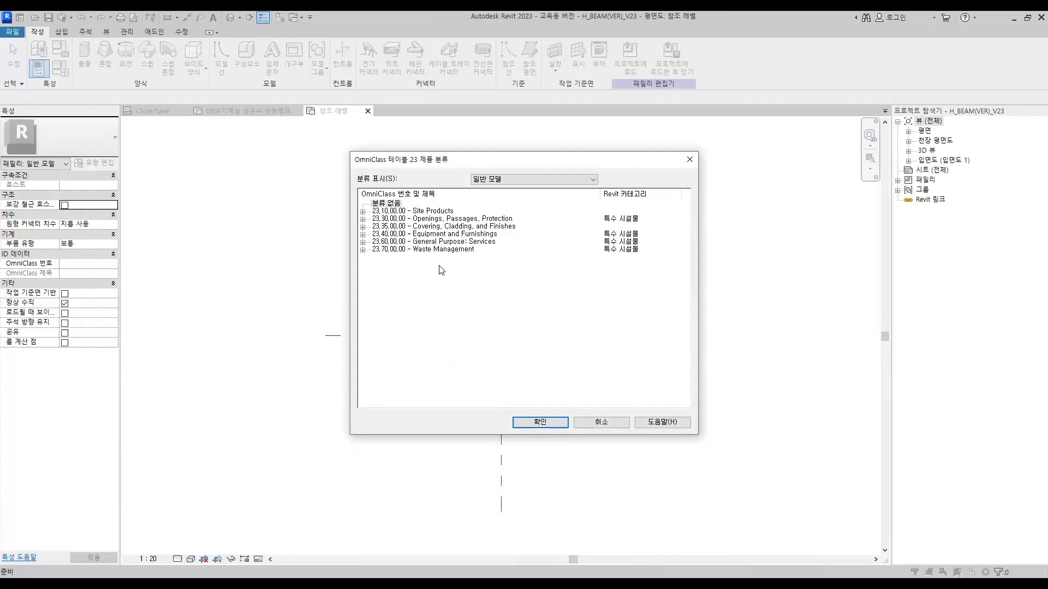
{"action": "left_click", "coordinate": [436, 235]}
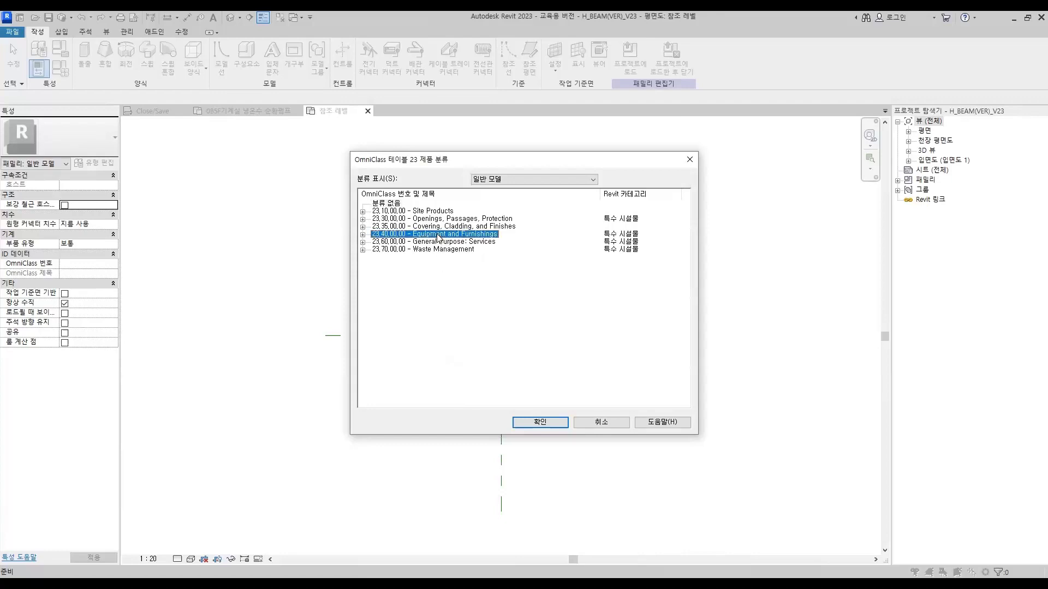
{"action": "left_click", "coordinate": [362, 234]}
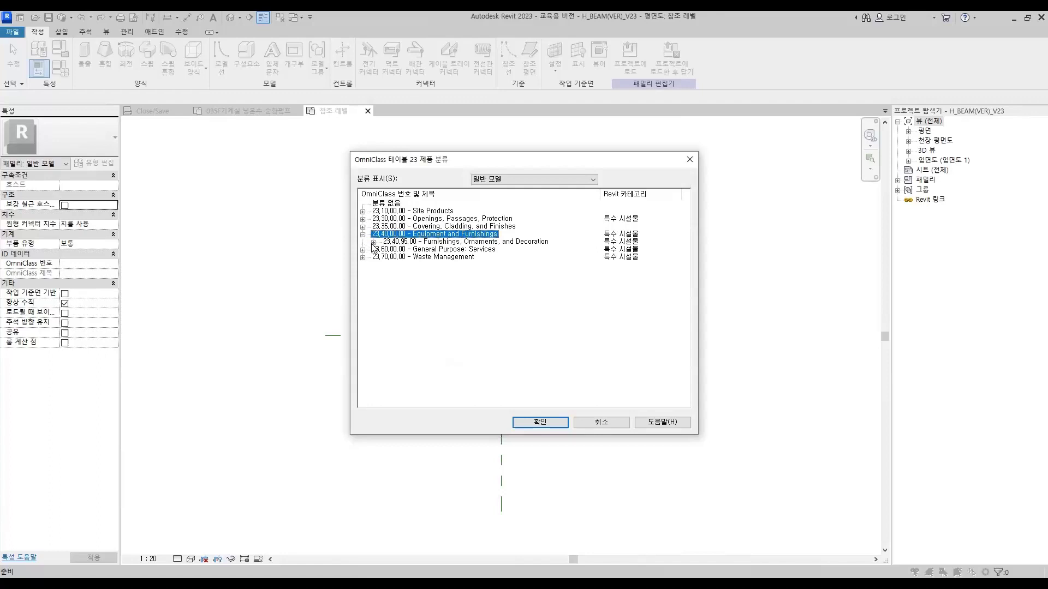
{"action": "left_click", "coordinate": [373, 241]}
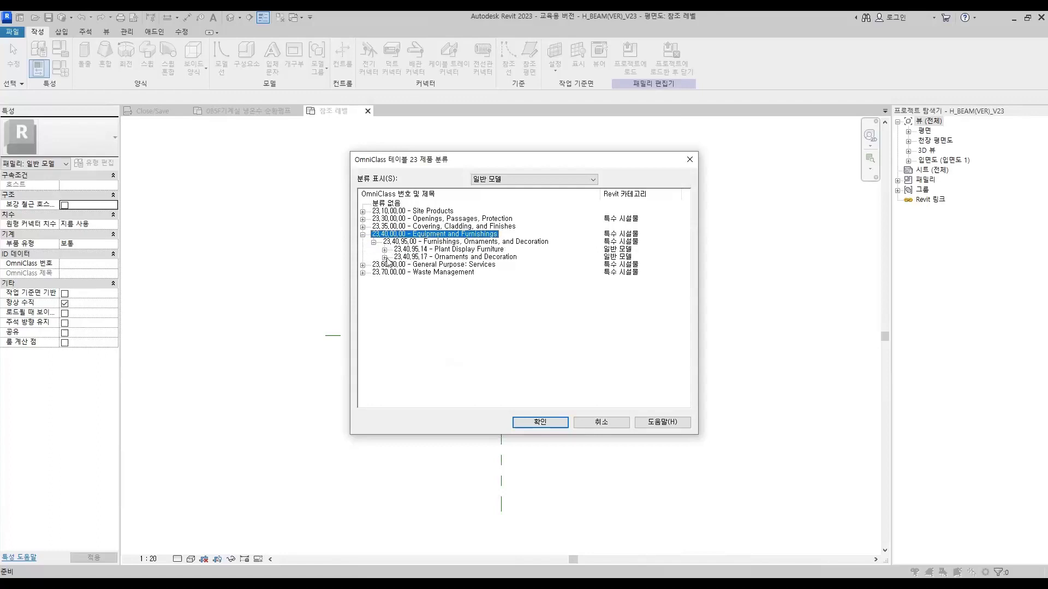
{"action": "left_click", "coordinate": [384, 257]}
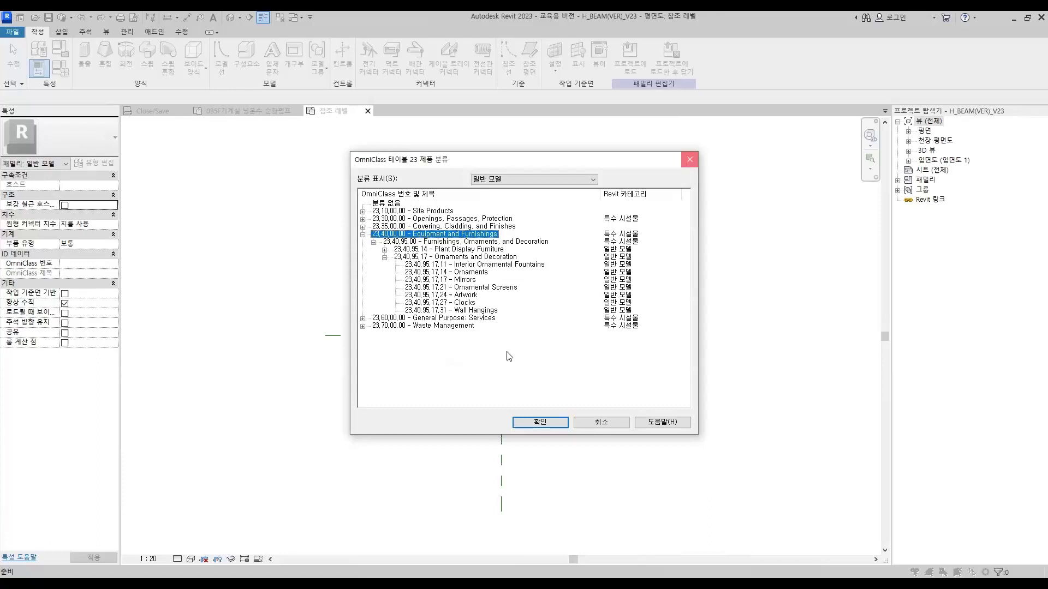
{"action": "left_click", "coordinate": [690, 160]}
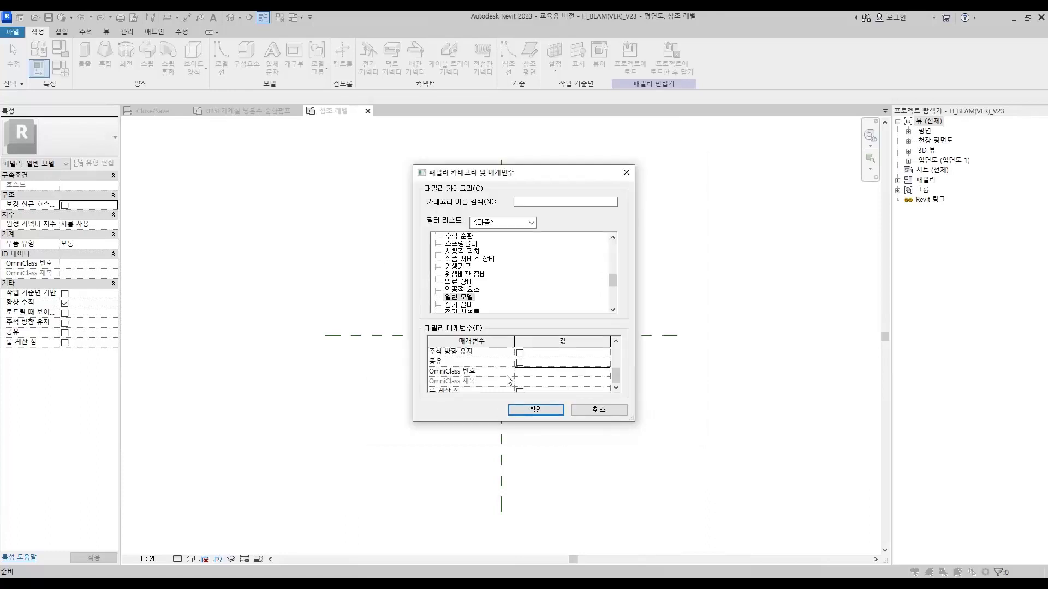
{"action": "left_click", "coordinate": [554, 412]}
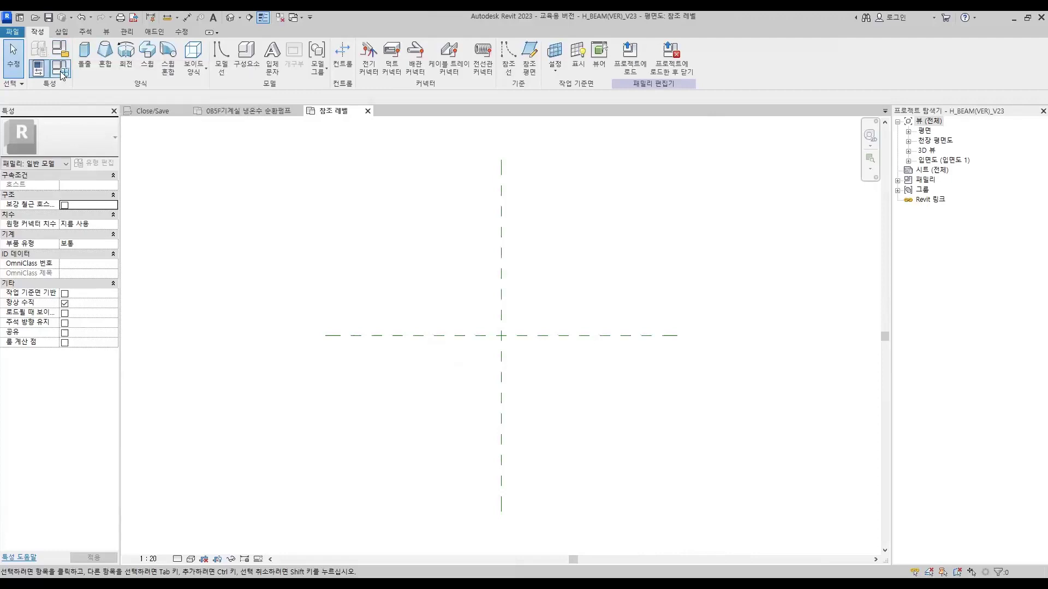
Step: Review the parameters in the family types settings and close them without changes
{"action": "left_click", "coordinate": [61, 71]}
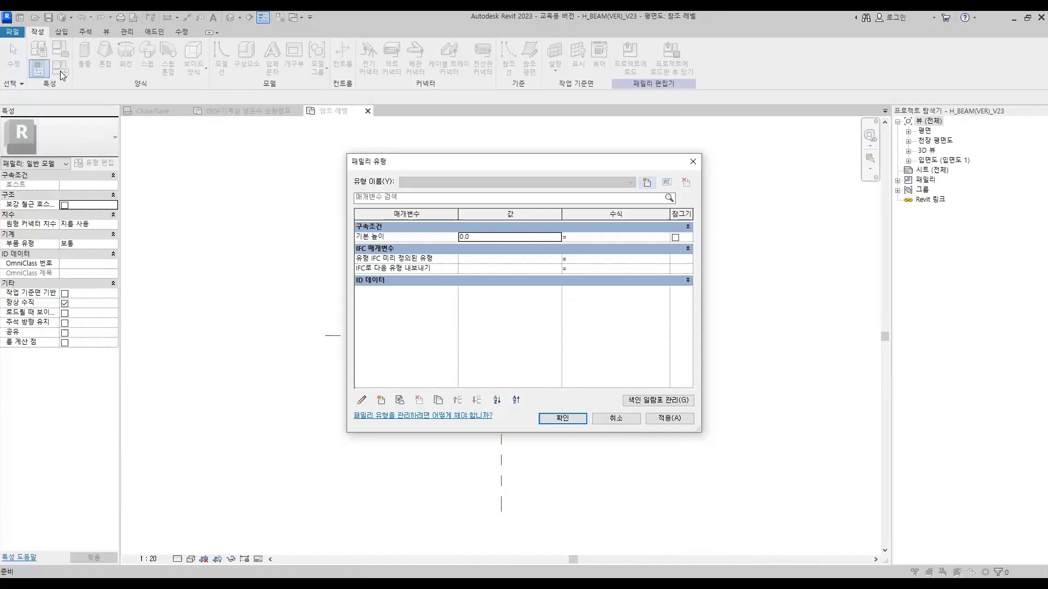
{"action": "key", "text": "Escape"}
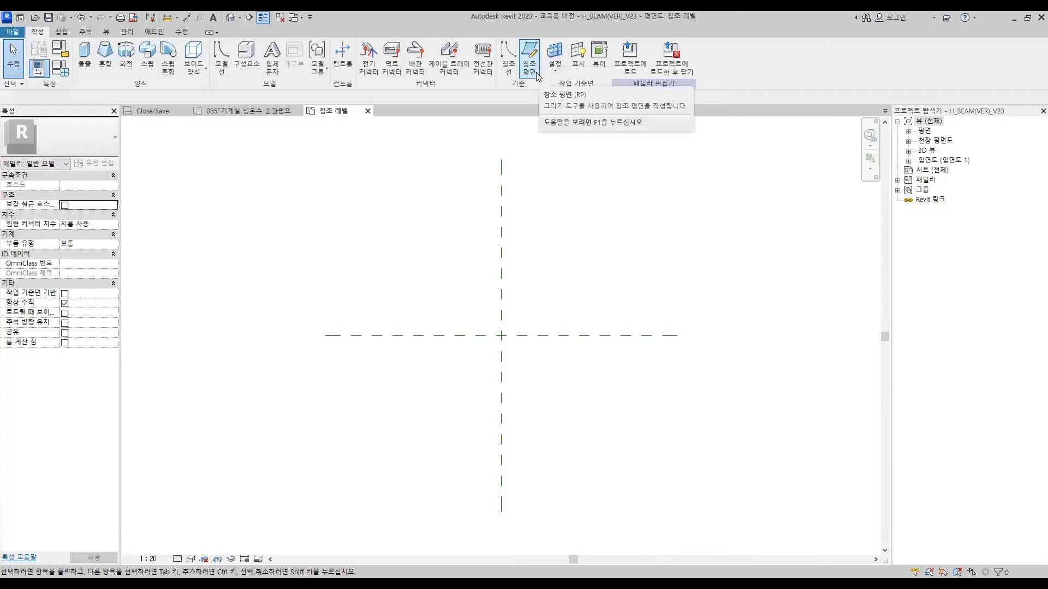
Step: Draw two short horizontal reference planes, one about 183 mm above the horizontal centre plane and one slightly closer below it
{"action": "left_click", "coordinate": [529, 64]}
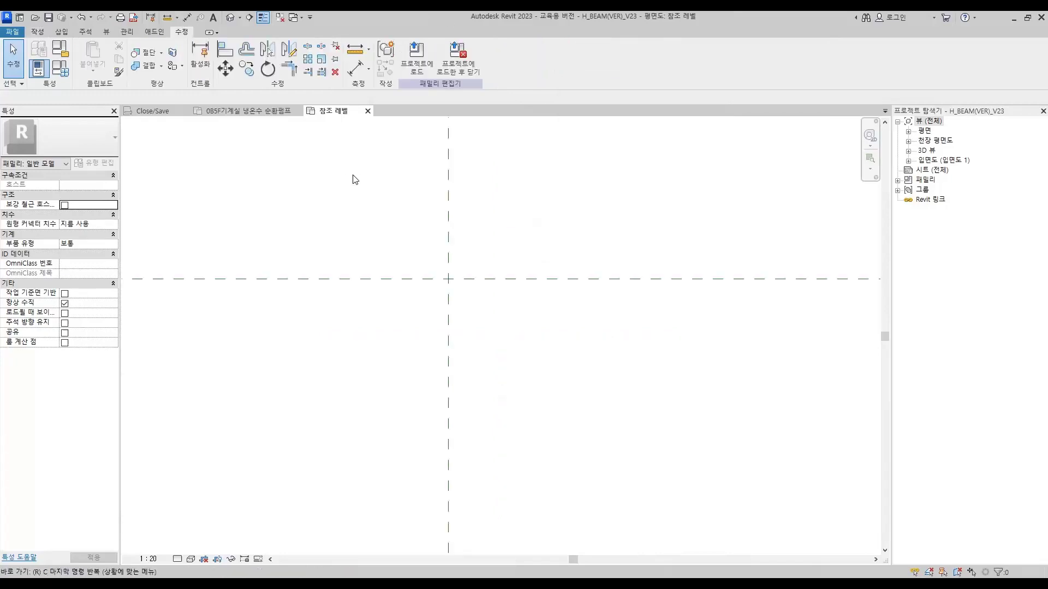
{"action": "left_click", "coordinate": [383, 204]}
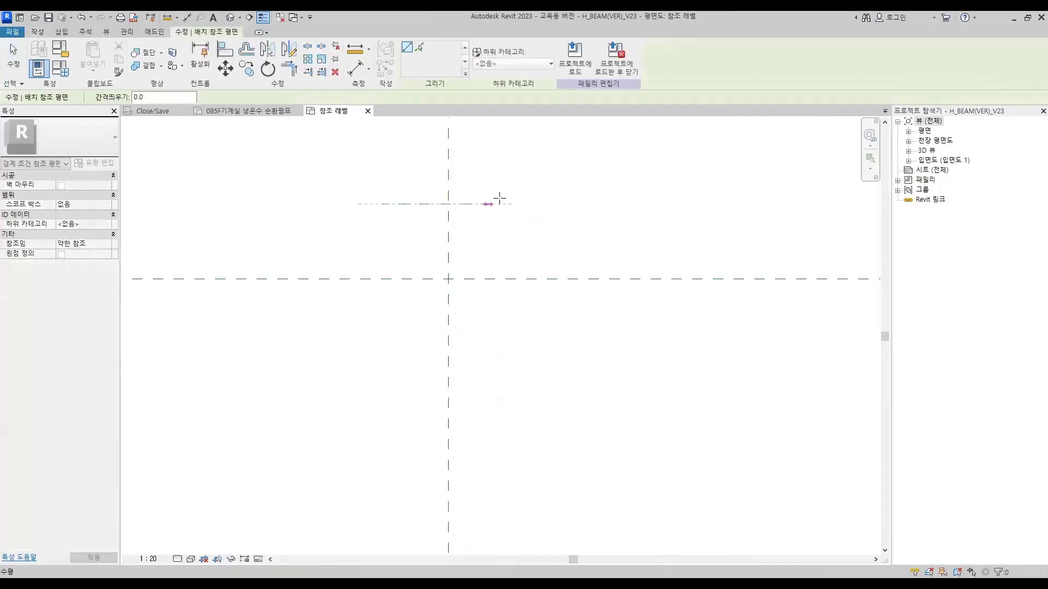
{"action": "left_click", "coordinate": [525, 204]}
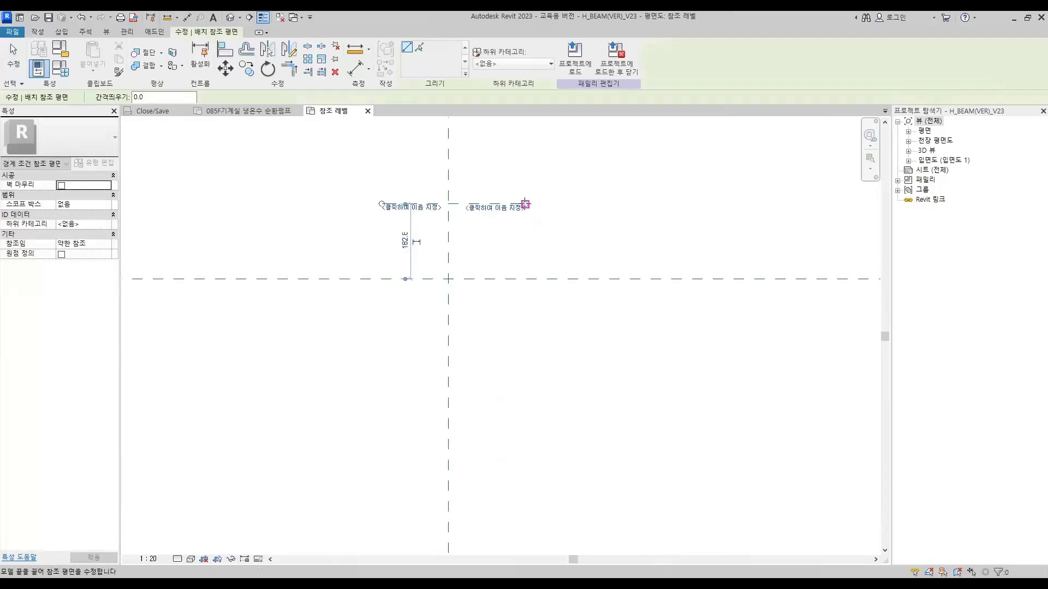
{"action": "left_click", "coordinate": [372, 345]}
{"action": "left_click", "coordinate": [536, 345]}
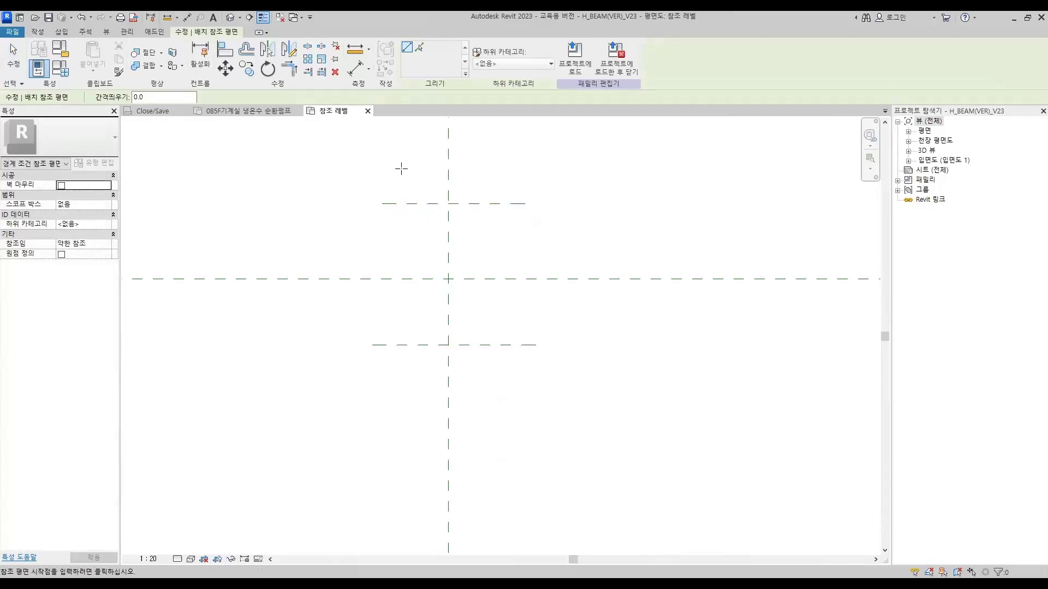
Step: Draw two vertical reference planes crossing the horizontal ones, about 124 mm left and about 117 mm right of the vertical centre plane
{"action": "left_click", "coordinate": [398, 166]}
{"action": "left_click", "coordinate": [394, 395]}
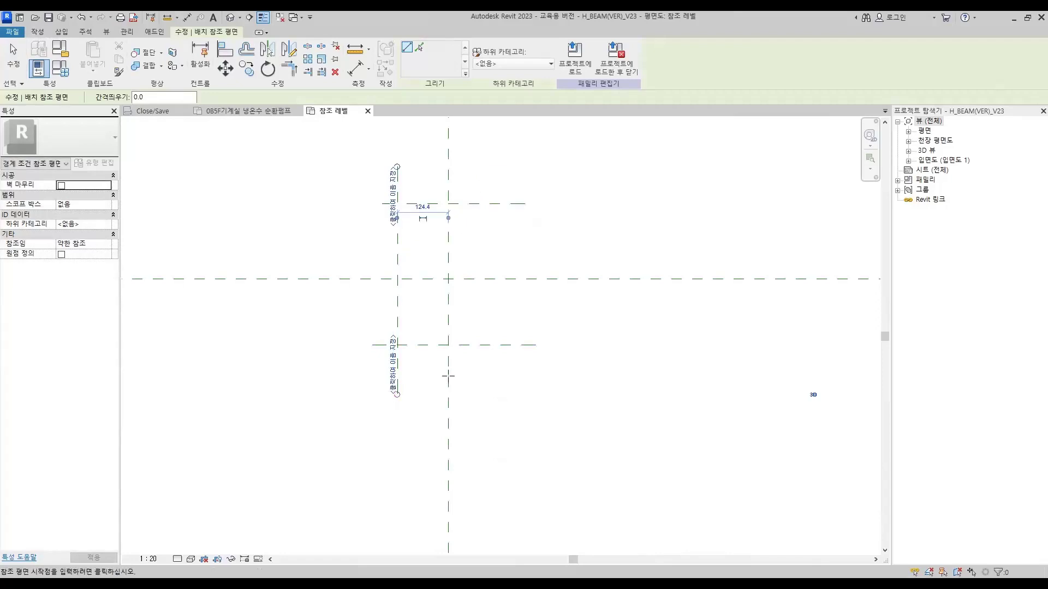
{"action": "left_click", "coordinate": [496, 163]}
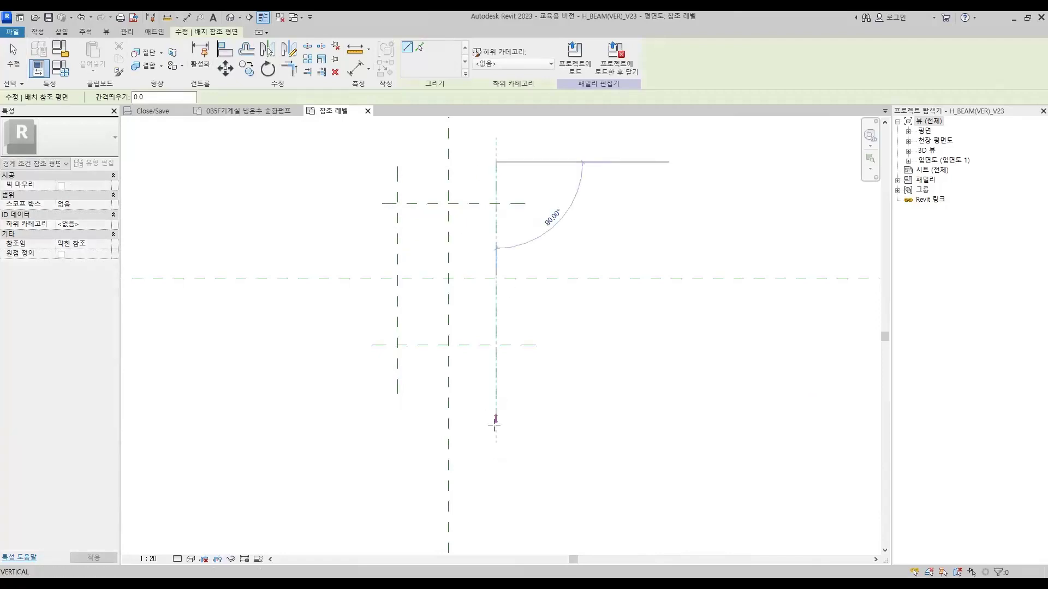
{"action": "left_click", "coordinate": [497, 401]}
{"action": "key", "text": "Escape"}
{"action": "key", "text": "Escape"}
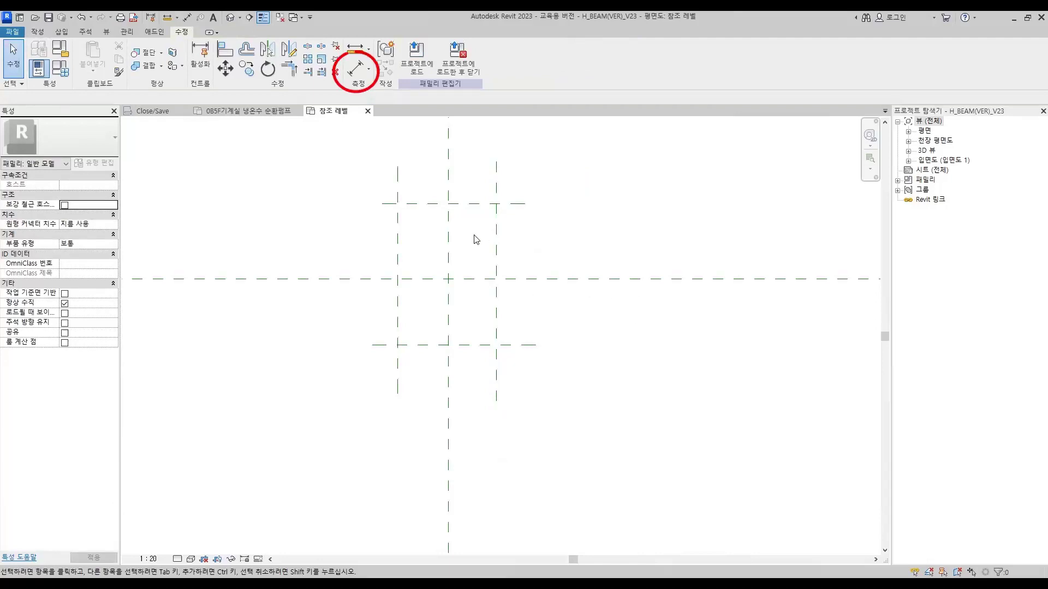
Step: Place a continuous aligned dimension above the three vertical reference planes and make its segments equal (EQ)
{"action": "left_click", "coordinate": [352, 70]}
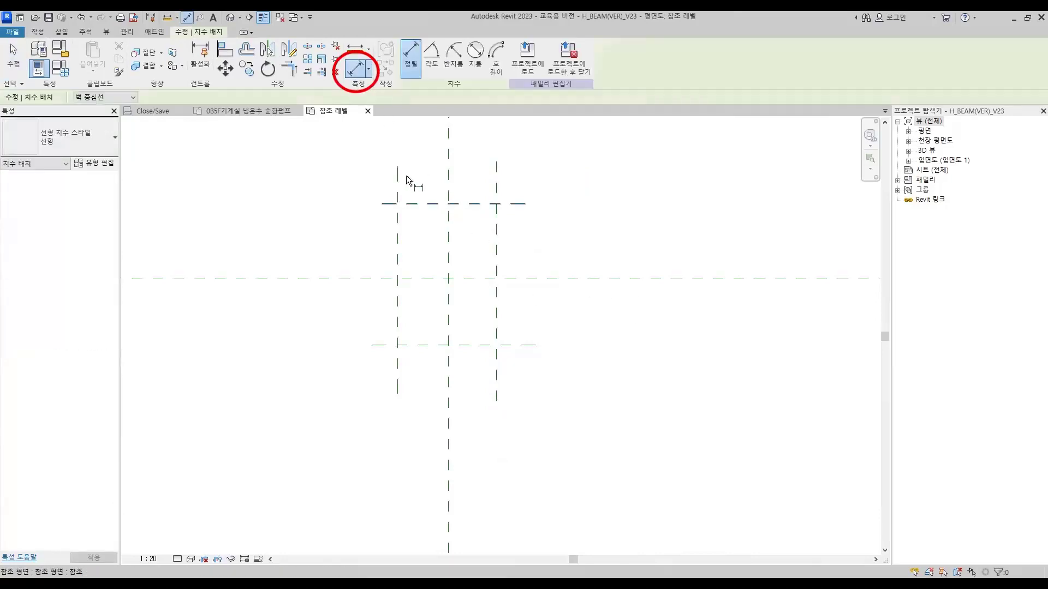
{"action": "left_click", "coordinate": [396, 174]}
{"action": "left_click", "coordinate": [448, 172]}
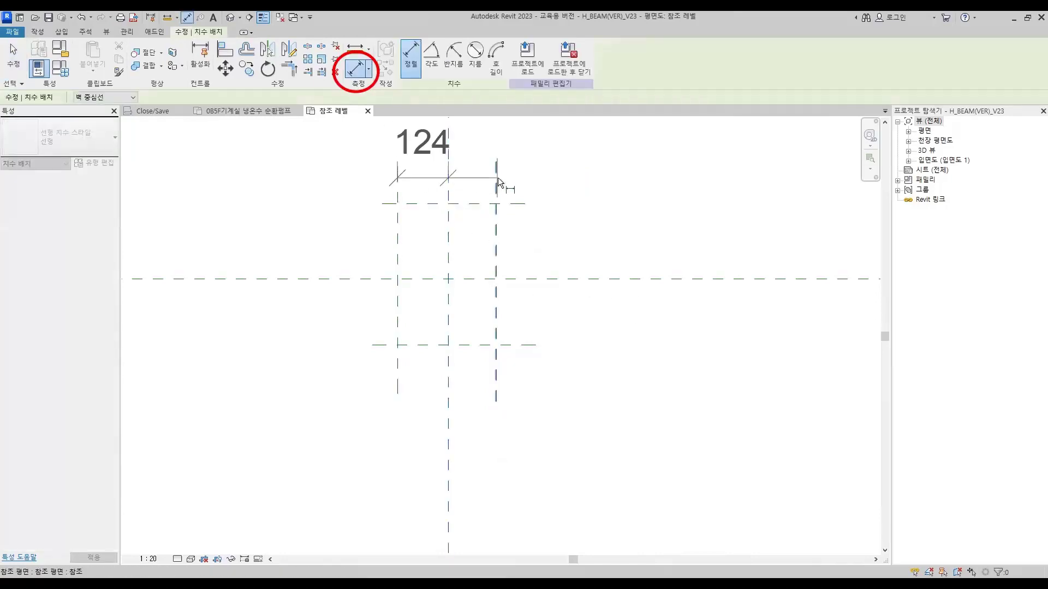
{"action": "left_click", "coordinate": [496, 177]}
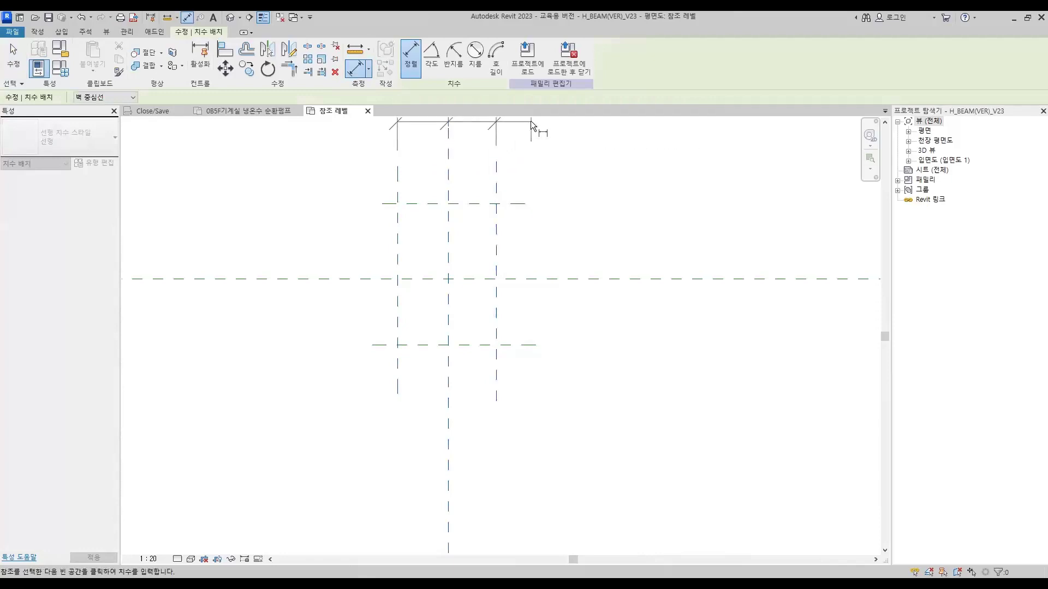
{"action": "left_click", "coordinate": [531, 120]}
{"action": "middle_click_drag", "start_coordinate": [563, 242], "coordinate": [563, 312]}
{"action": "scroll", "coordinate": [552, 286], "scroll_direction": "down", "scroll_amount": 1}
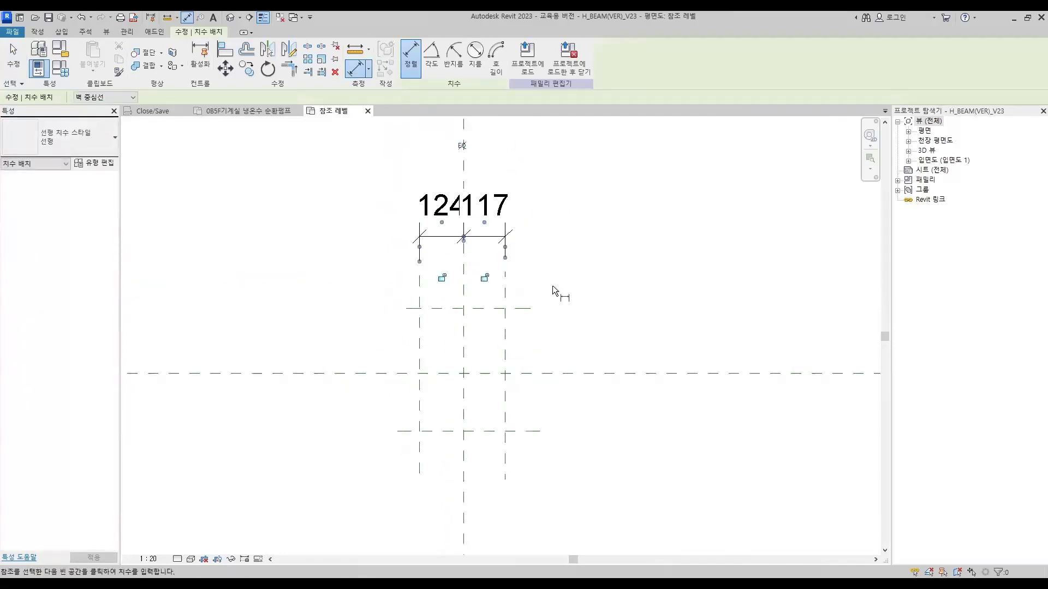
{"action": "left_click", "coordinate": [464, 145]}
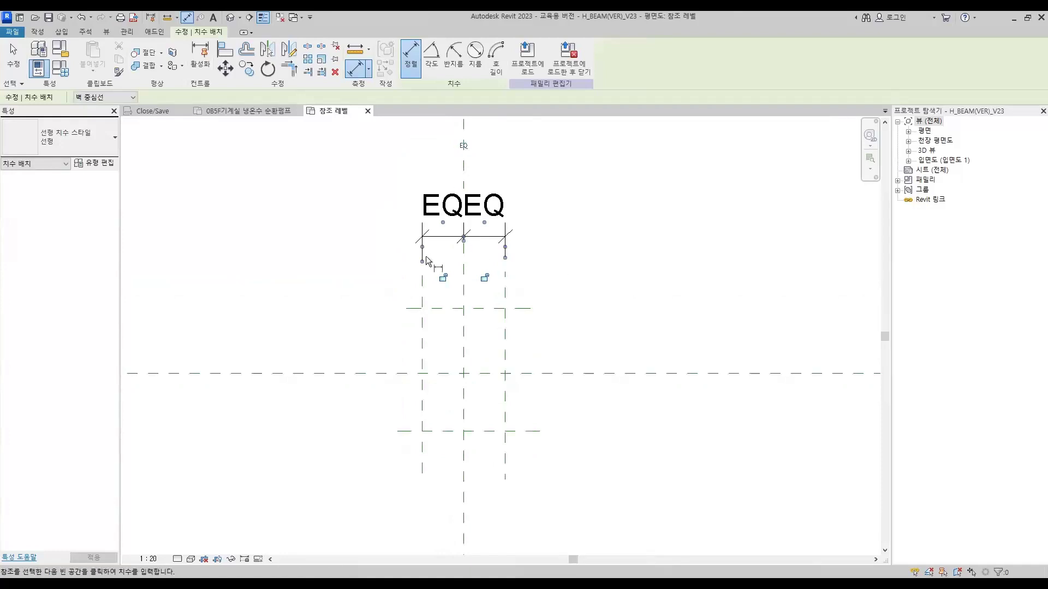
Step: Dimension the overall width between the outer vertical reference planes above the EQ dimension, and set the view scale to 1:5
{"action": "left_click", "coordinate": [422, 297]}
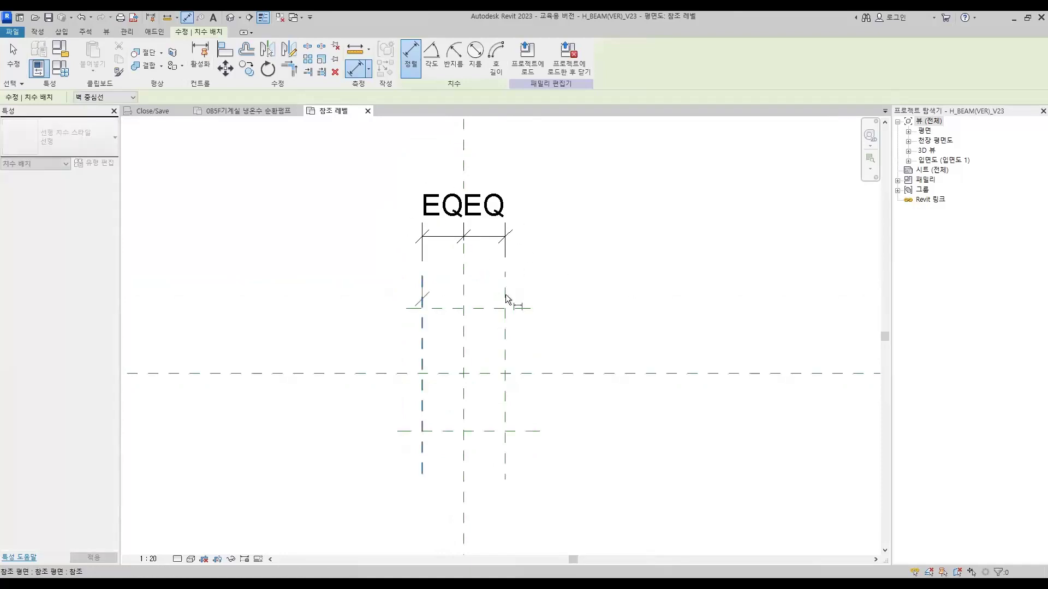
{"action": "left_click", "coordinate": [506, 294]}
{"action": "left_click", "coordinate": [532, 172]}
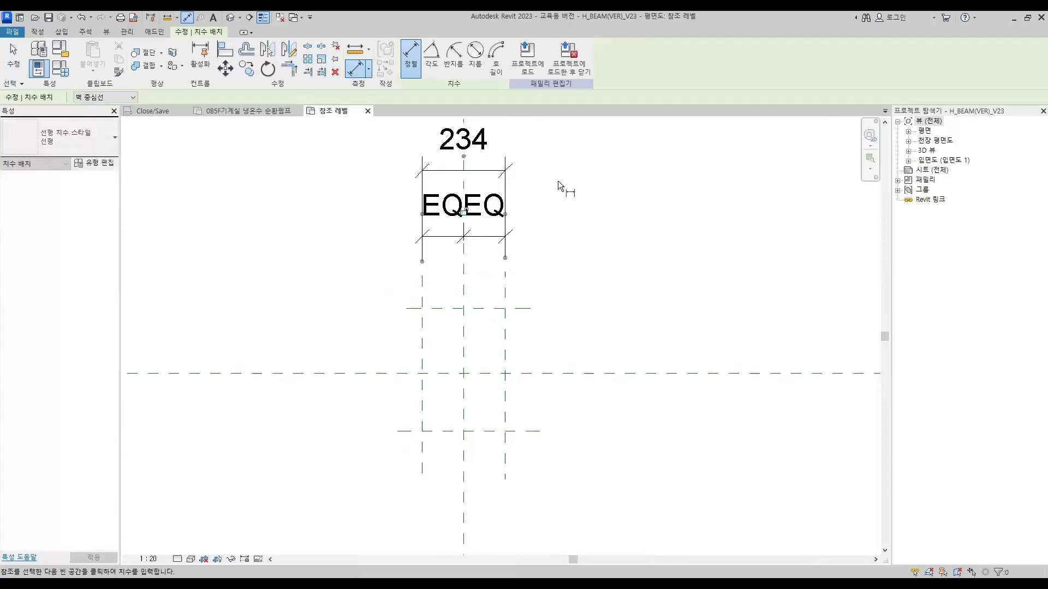
{"action": "left_click", "coordinate": [147, 559]}
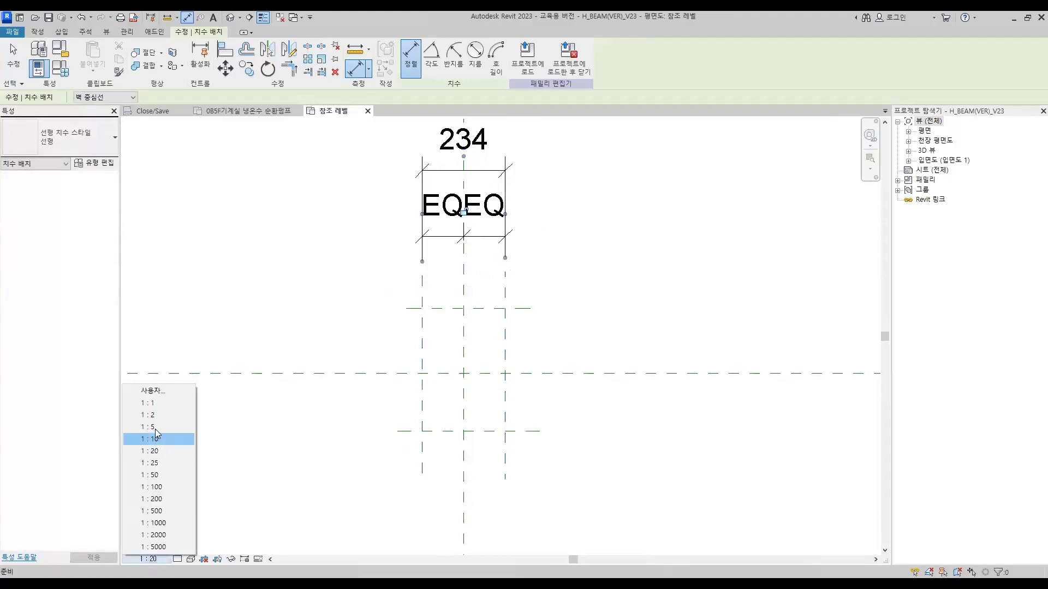
{"action": "left_click", "coordinate": [155, 427]}
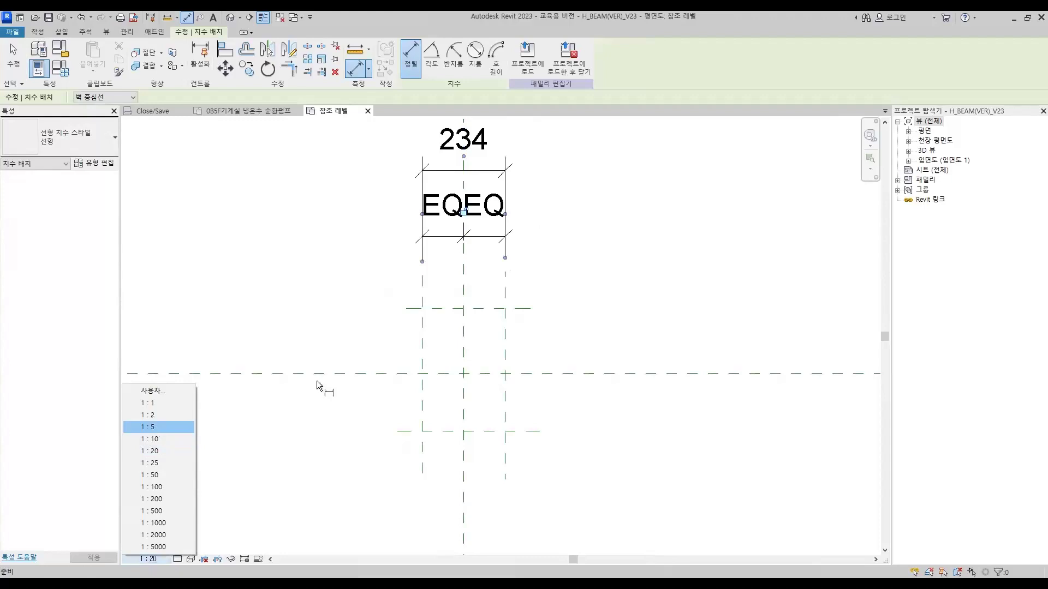
Step: Place a continuous aligned dimension left of the three horizontal reference planes and make its segments equal (EQ)
{"action": "left_click", "coordinate": [405, 431]}
{"action": "left_click", "coordinate": [409, 374]}
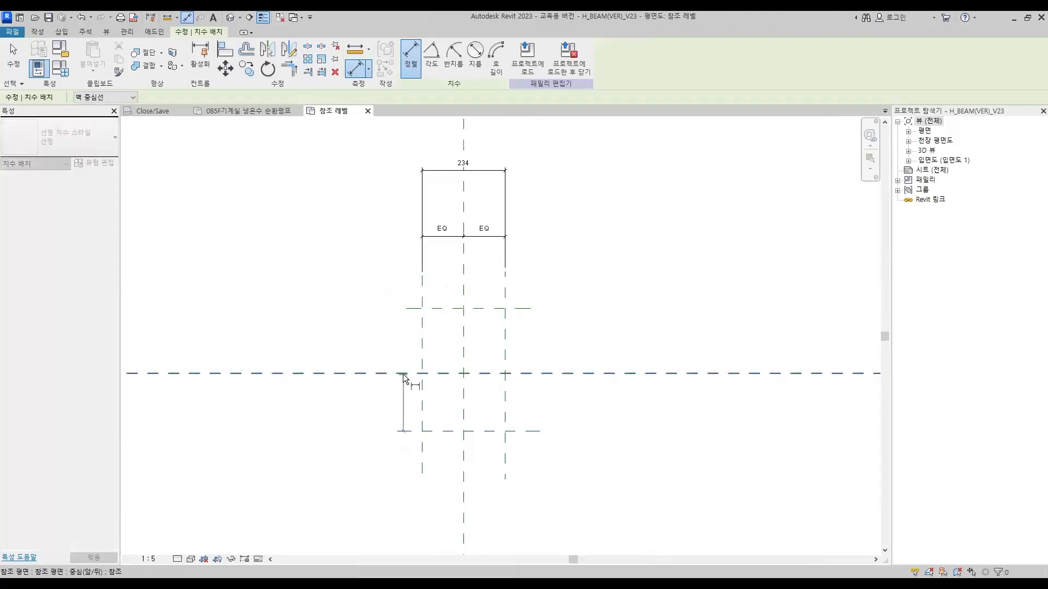
{"action": "left_click", "coordinate": [410, 313]}
{"action": "left_click", "coordinate": [384, 340]}
{"action": "left_click", "coordinate": [404, 372]}
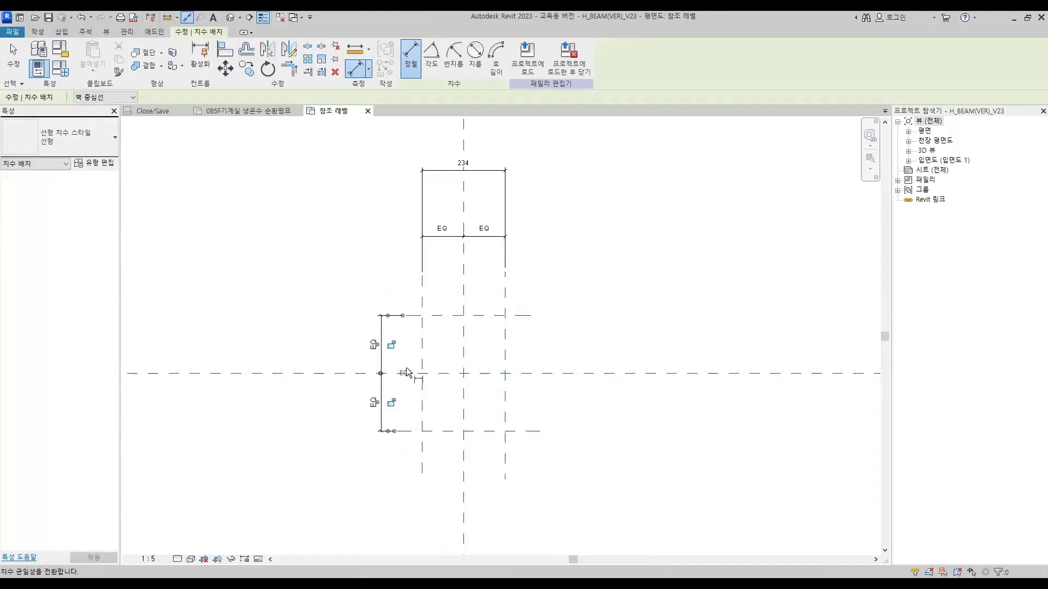
Step: Dimension the overall distance between the outer horizontal reference planes, placing it left of their EQ dimension
{"action": "left_click", "coordinate": [406, 432]}
{"action": "left_click", "coordinate": [419, 316]}
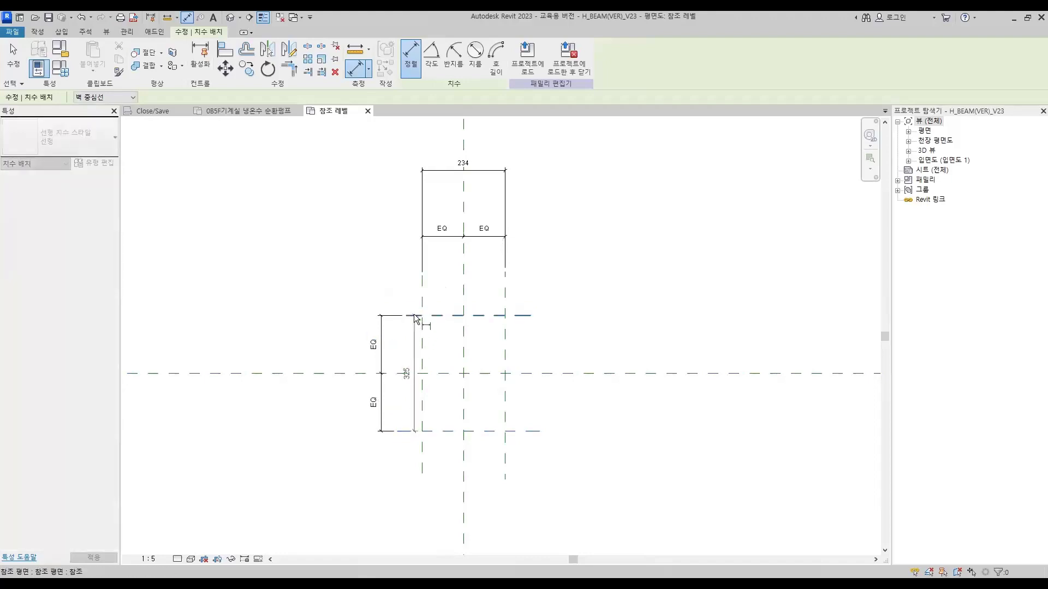
{"action": "left_click", "coordinate": [362, 350]}
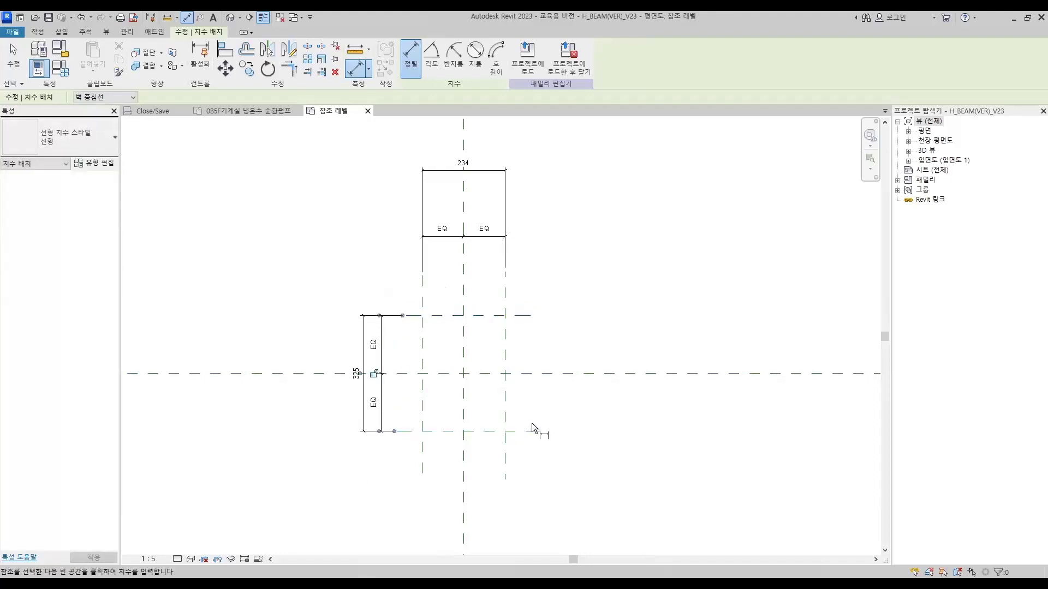
{"action": "key", "text": "Escape"}
{"action": "key", "text": "Escape"}
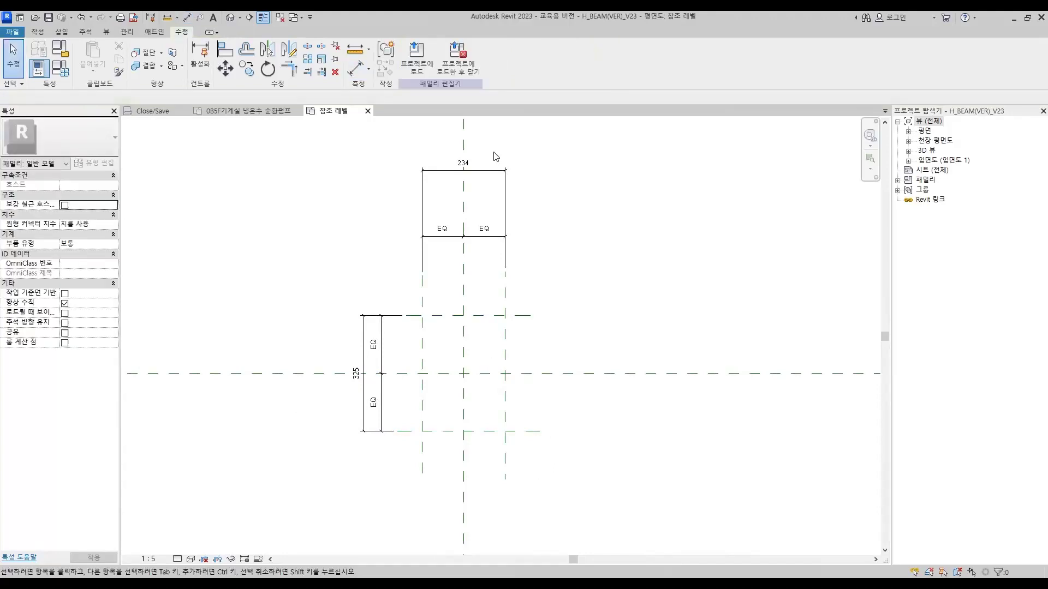
Step: Label the overall width dimension with a new family parameter W set as an instance parameter
{"action": "left_click", "coordinate": [488, 173]}
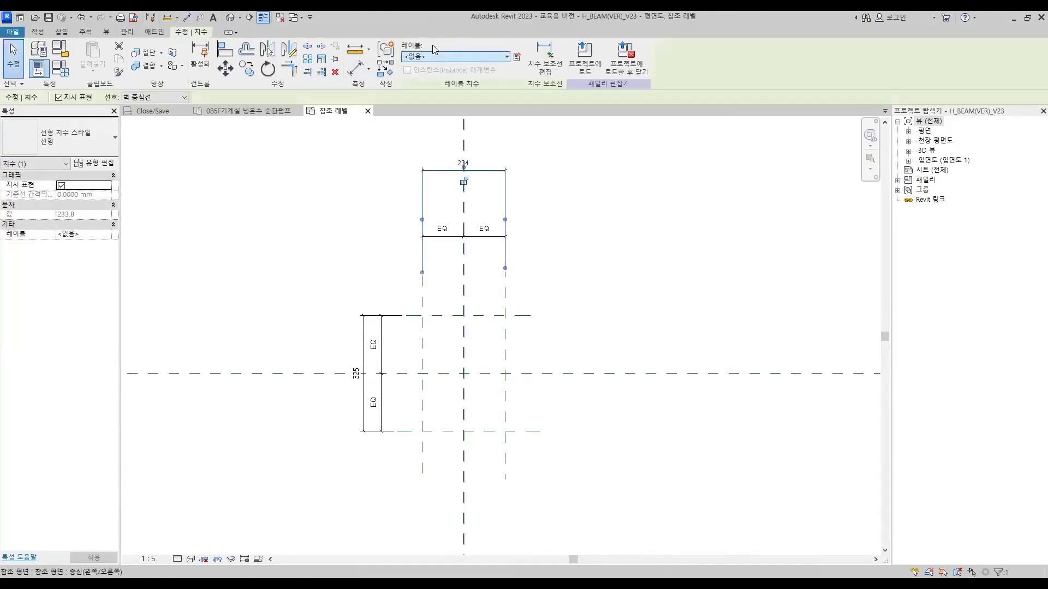
{"action": "left_click", "coordinate": [517, 57]}
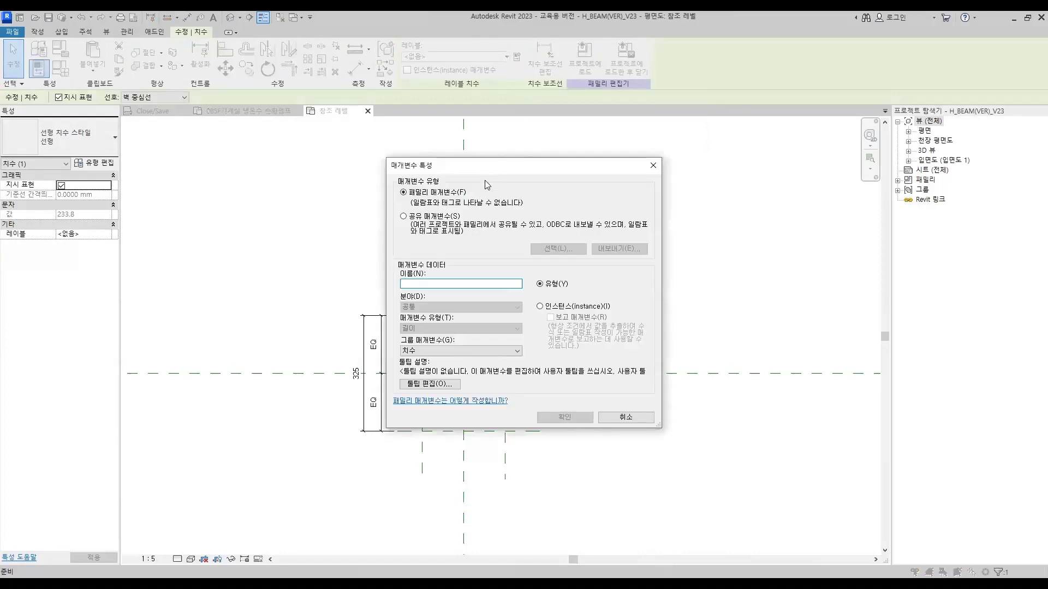
{"action": "left_click_drag", "start_coordinate": [494, 168], "coordinate": [510, 95]}
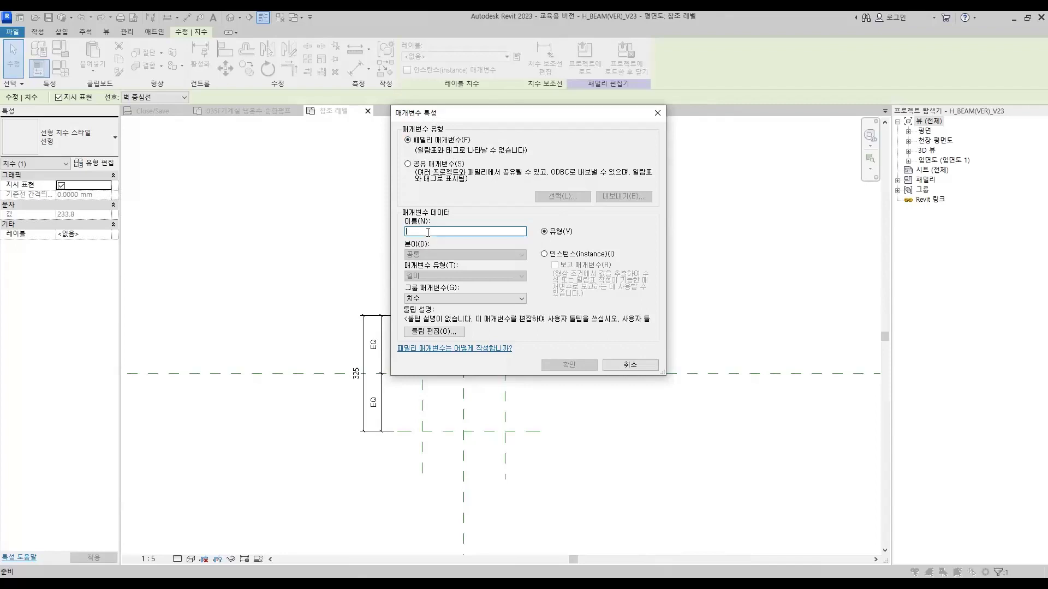
{"action": "type", "text": "W"}
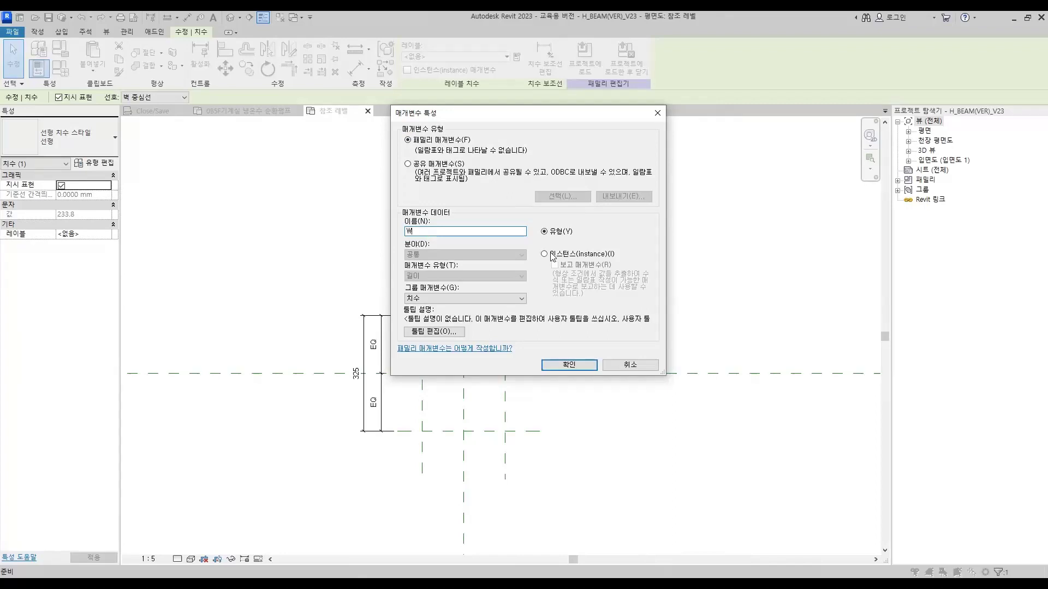
{"action": "left_click", "coordinate": [552, 257]}
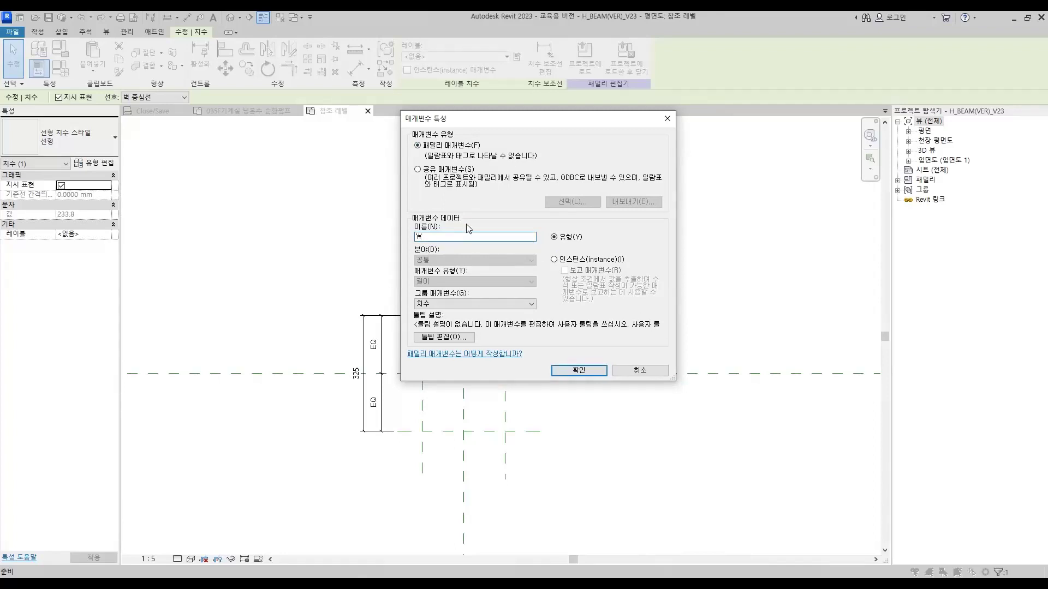
{"action": "left_click", "coordinate": [569, 259]}
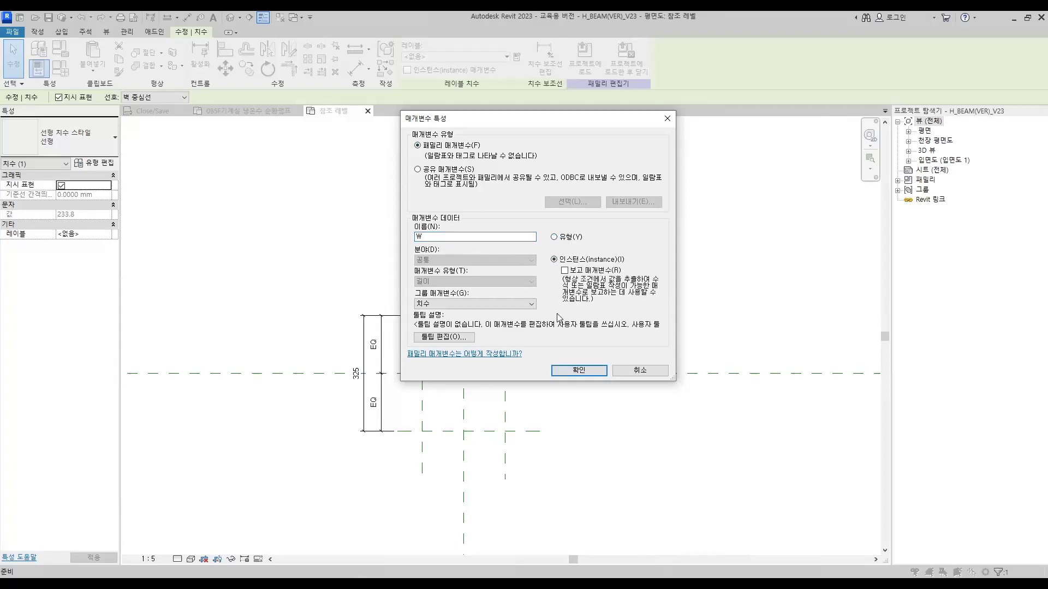
{"action": "left_click", "coordinate": [581, 373]}
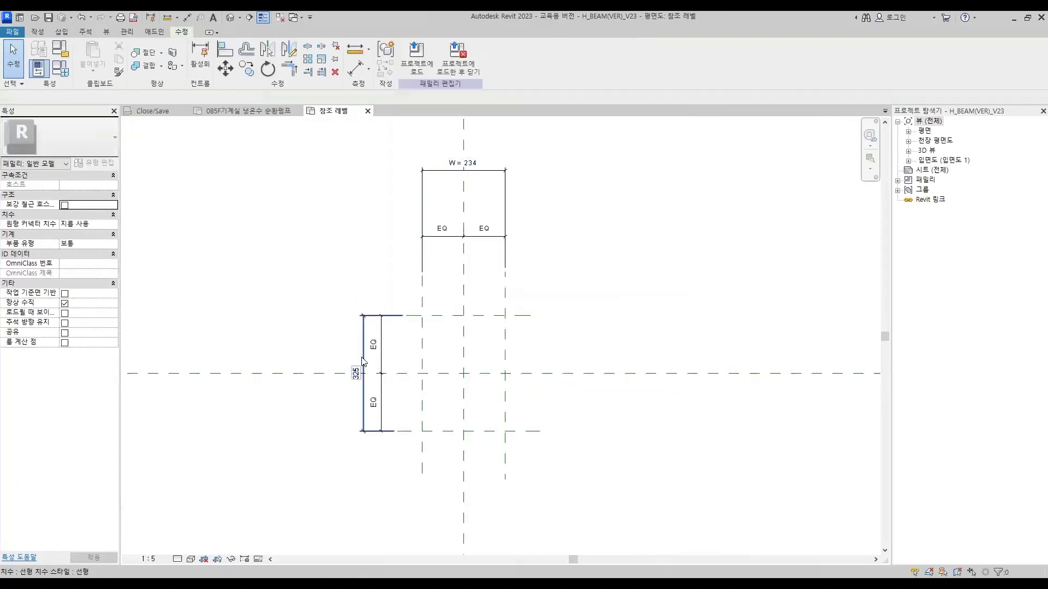
Step: Label the overall vertical dimension with a new instance family parameter H, keeping it in the 치수 group
{"action": "left_click", "coordinate": [356, 373]}
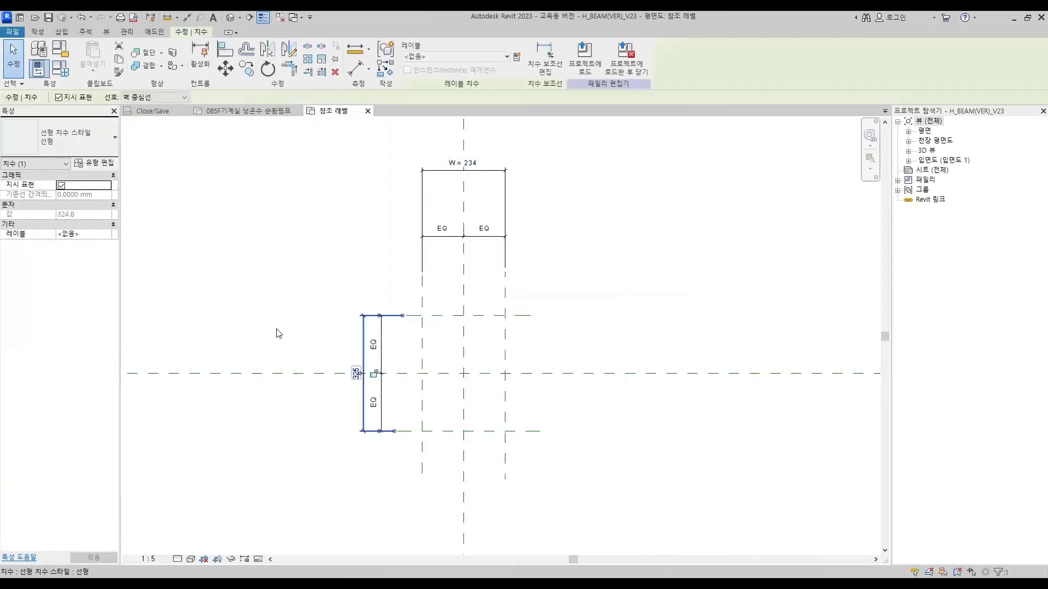
{"action": "left_click", "coordinate": [516, 57]}
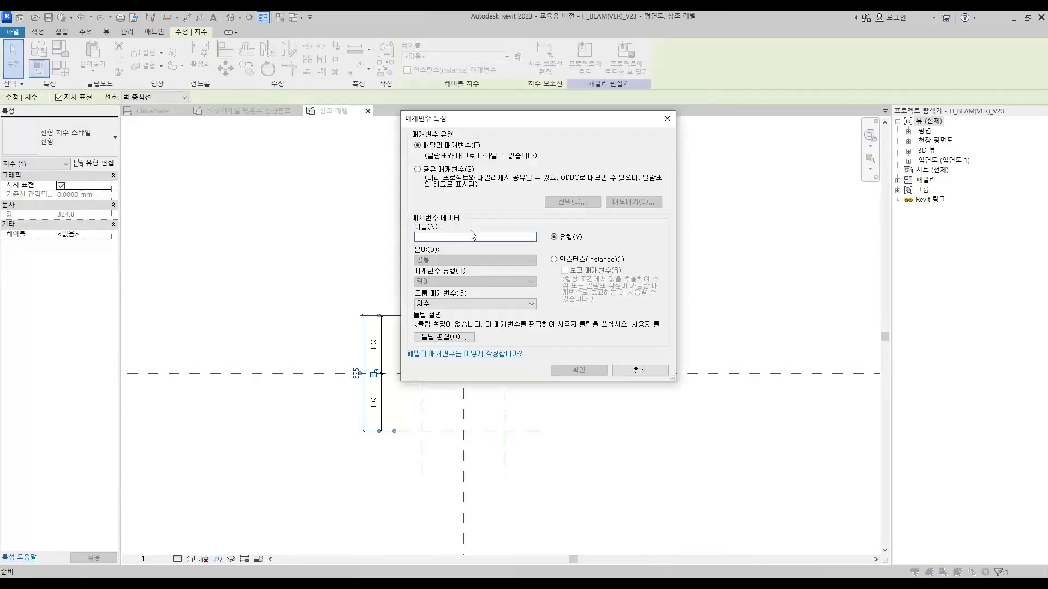
{"action": "type", "text": "H"}
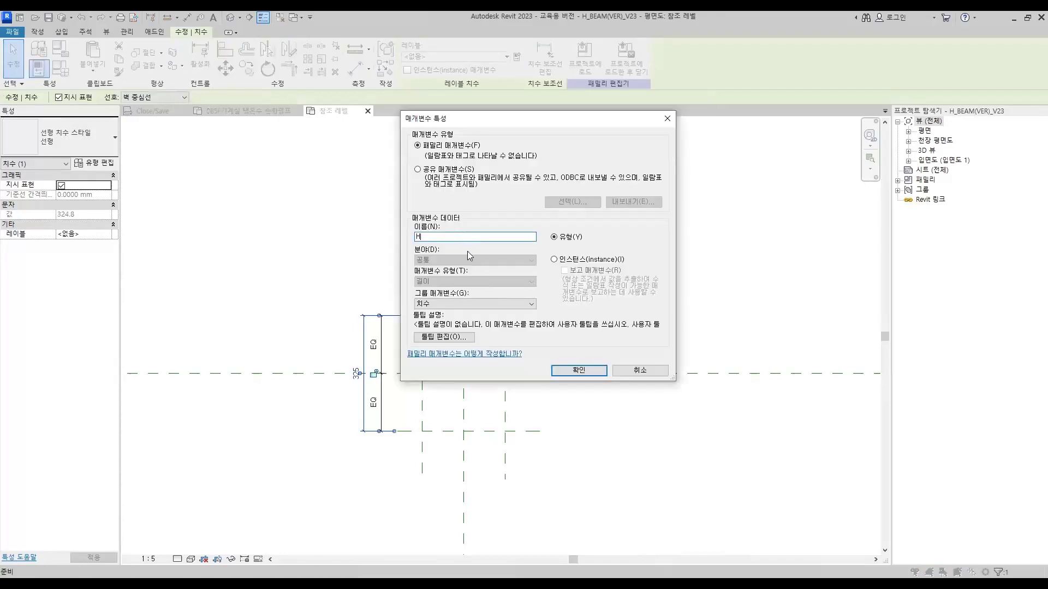
{"action": "left_click", "coordinate": [555, 260]}
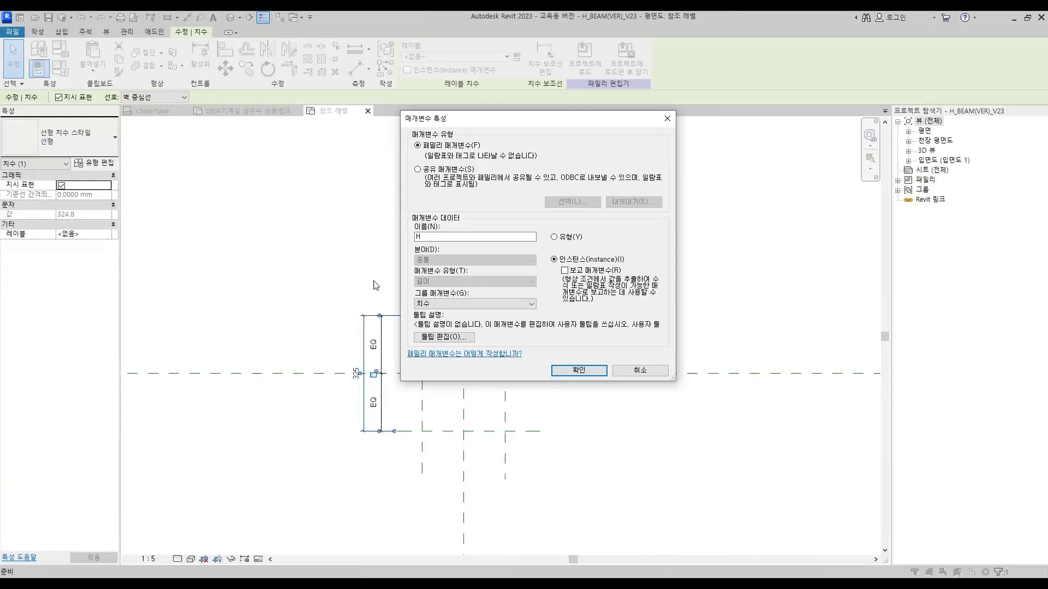
{"action": "left_click", "coordinate": [534, 307]}
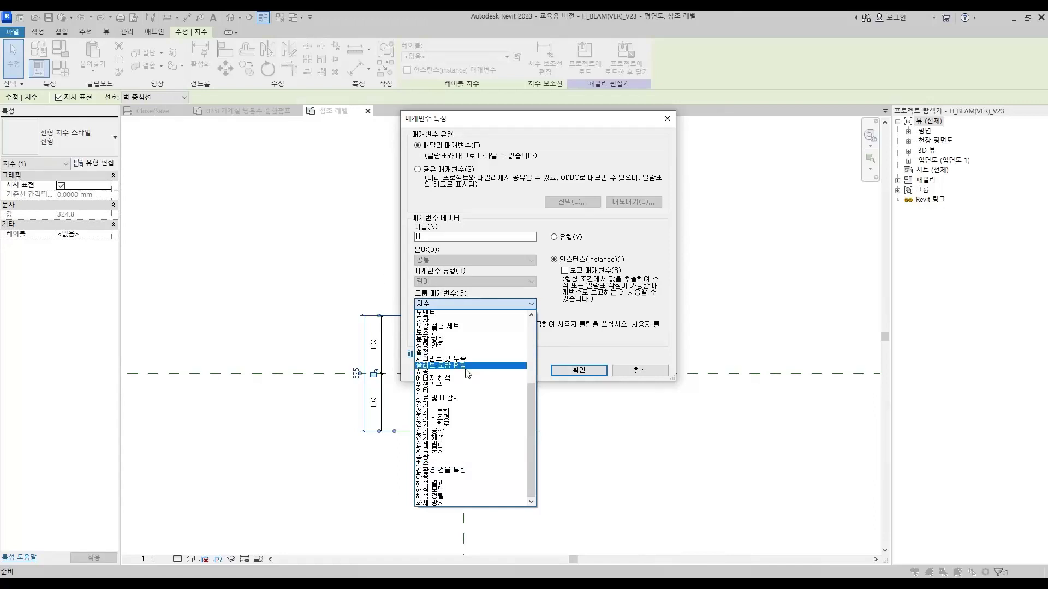
{"action": "key", "text": "Escape"}
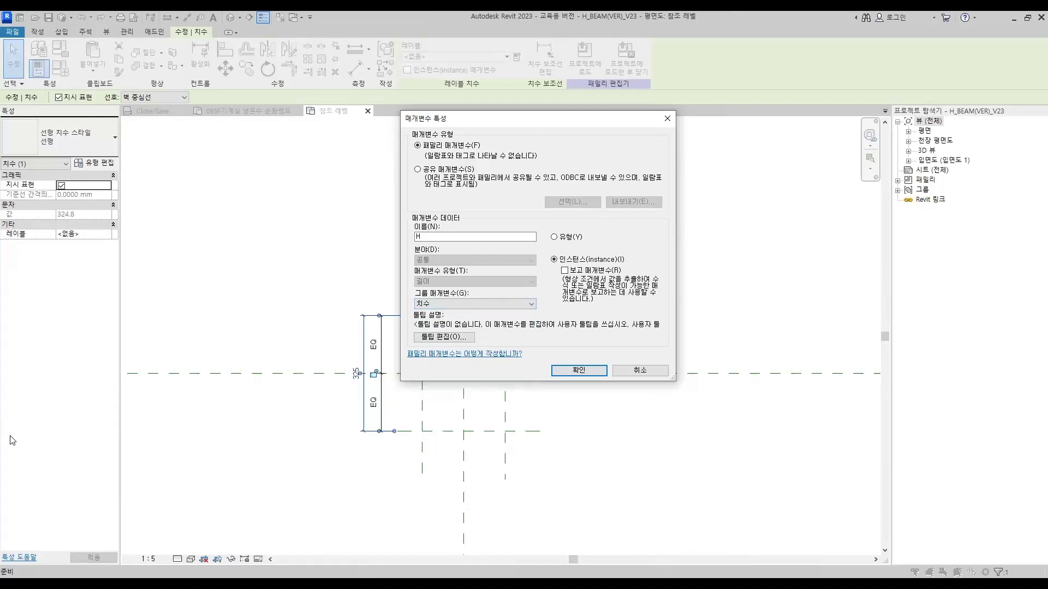
{"action": "left_click", "coordinate": [583, 370]}
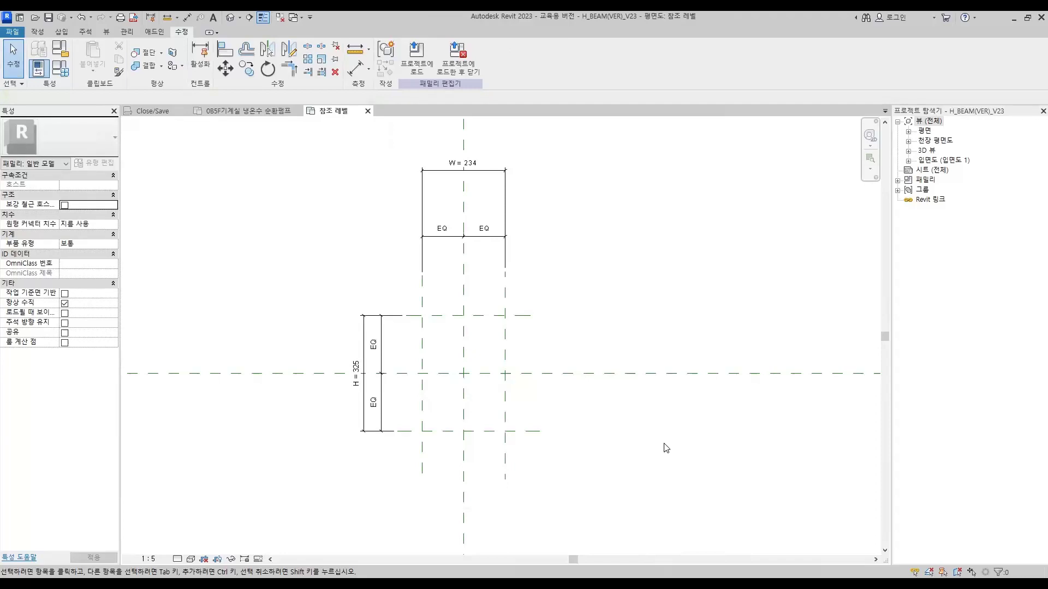
Step: Draw two horizontal reference planes inside the outer ones, about 20 mm below the upper and about 25 mm above the lower plane
{"action": "key", "text": "r"}
{"action": "key", "text": "p"}
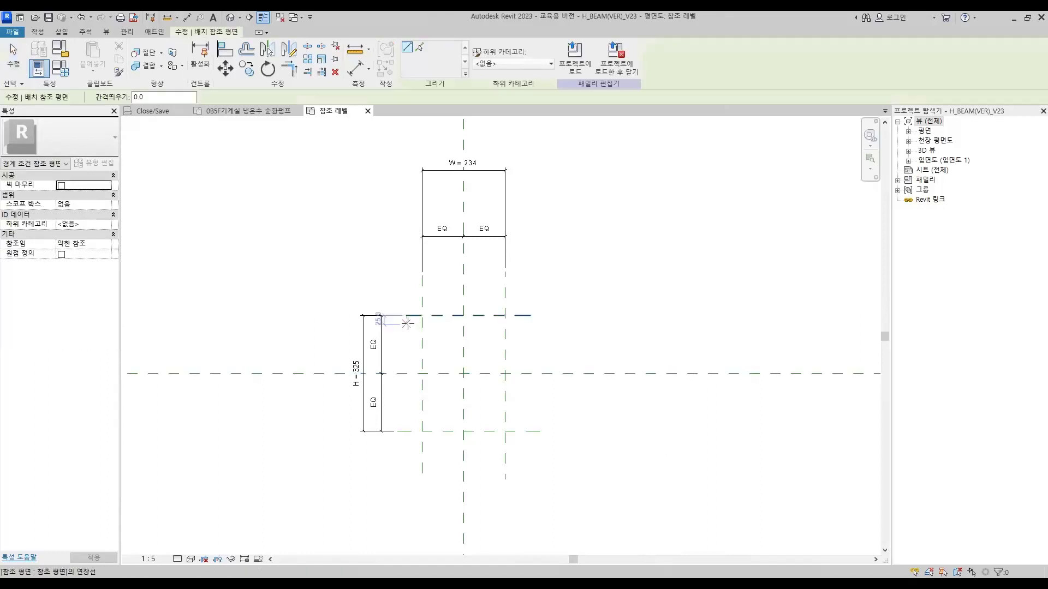
{"action": "left_click", "coordinate": [382, 323]}
{"action": "key", "text": "Escape"}
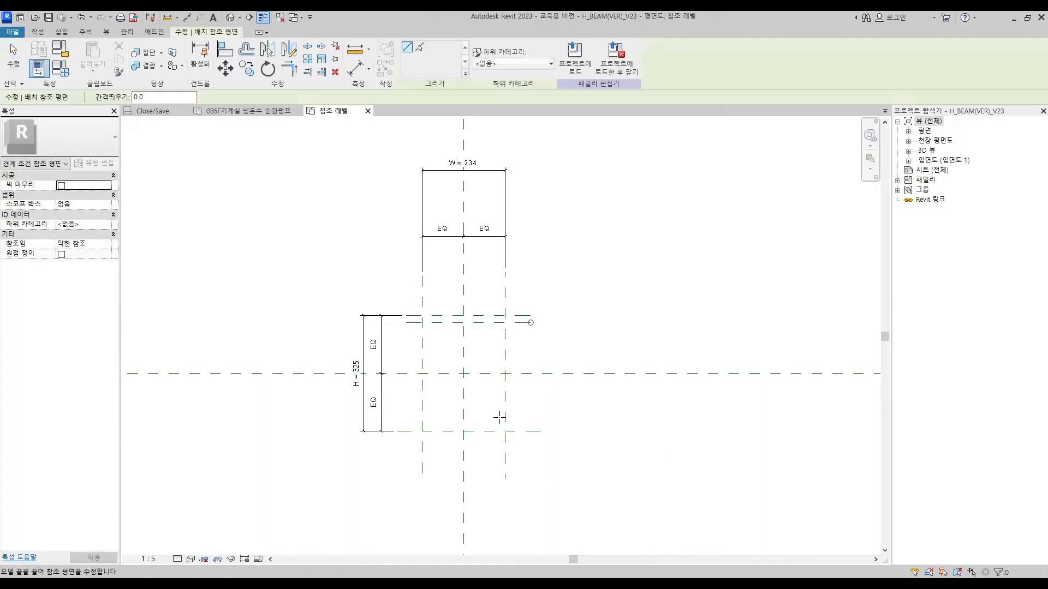
{"action": "left_click", "coordinate": [404, 422]}
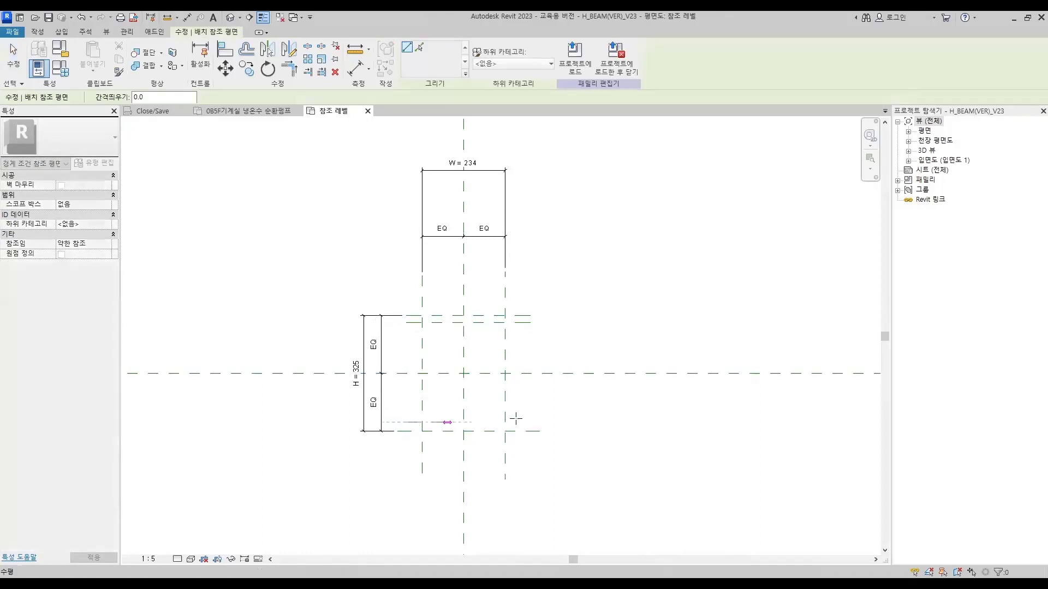
{"action": "left_click", "coordinate": [527, 422]}
Step: Draw two vertical reference planes flanking the vertical center plane, about 18 mm to its left and 15 mm to its right
{"action": "scroll", "coordinate": [464, 351], "scroll_direction": "up", "scroll_amount": 2}
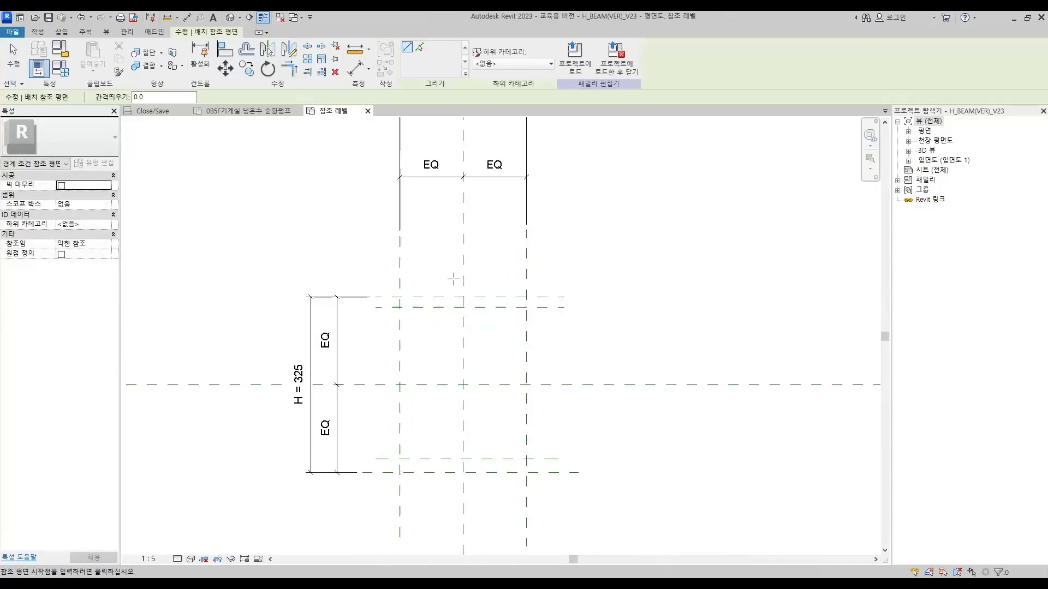
{"action": "left_click", "coordinate": [453, 279]}
{"action": "left_click", "coordinate": [449, 492]}
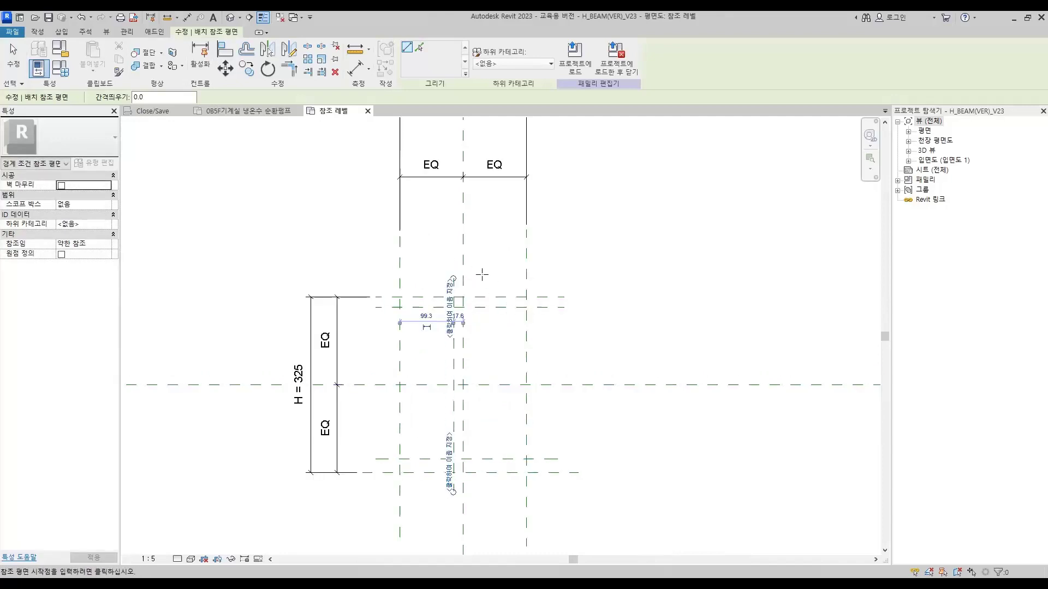
{"action": "left_click", "coordinate": [471, 279]}
{"action": "left_click", "coordinate": [471, 484]}
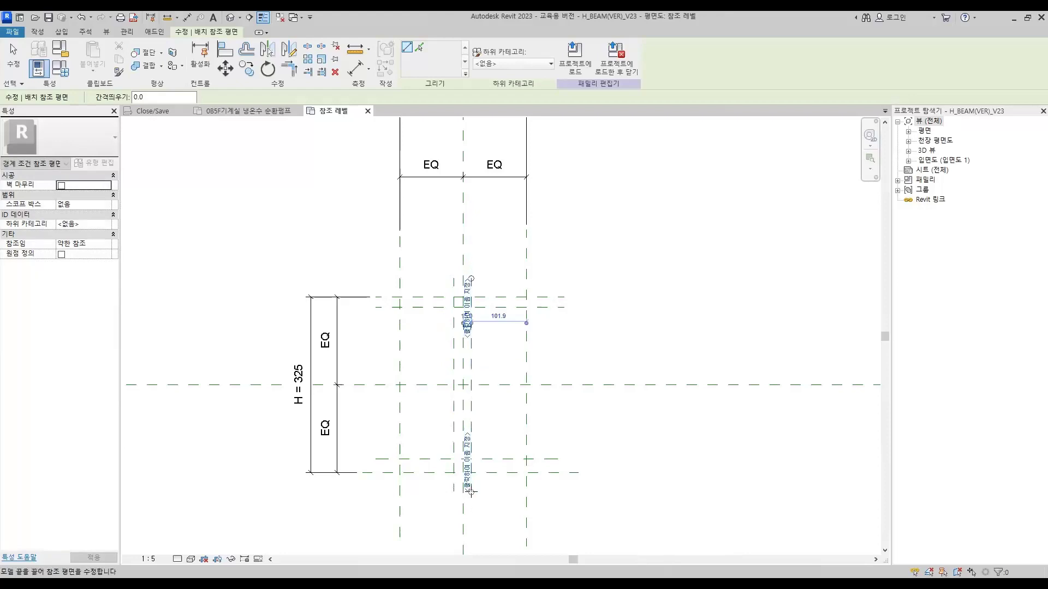
{"action": "key", "text": "Escape"}
{"action": "key", "text": "Escape"}
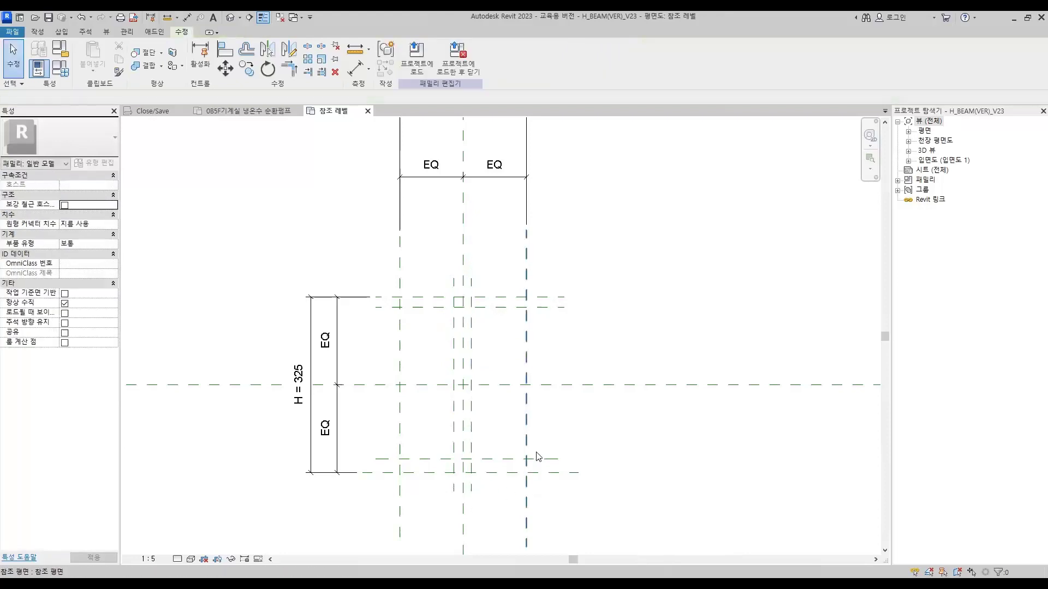
Step: Dimension the upper and lower flange gaps between each outer horizontal reference plane and its inner neighbour, placing both dimensions right of the planes
{"action": "left_click", "coordinate": [355, 68]}
{"action": "left_click", "coordinate": [546, 298]}
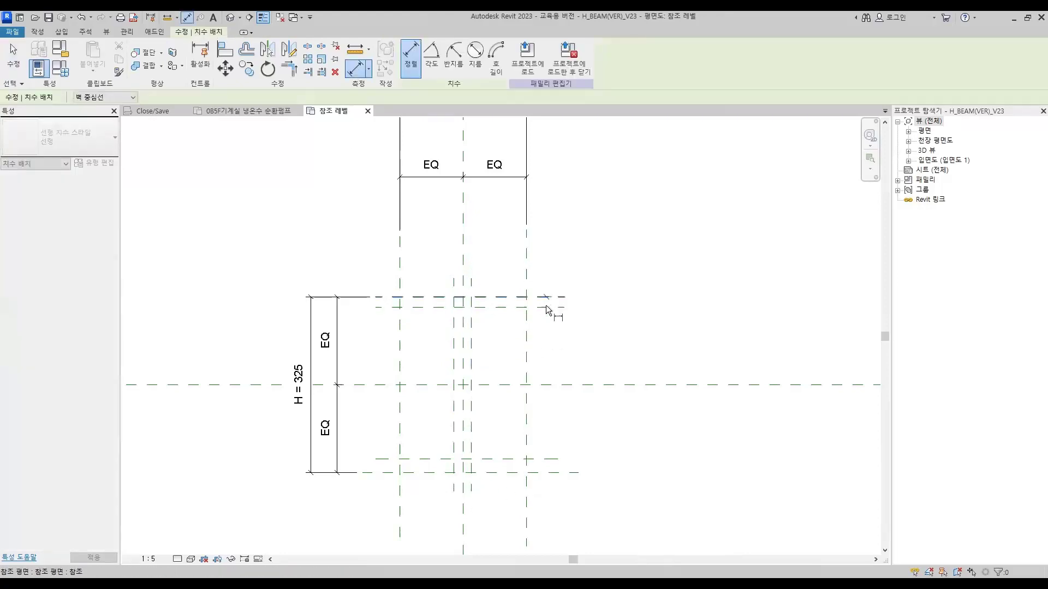
{"action": "left_click", "coordinate": [551, 307]}
{"action": "left_click", "coordinate": [658, 305]}
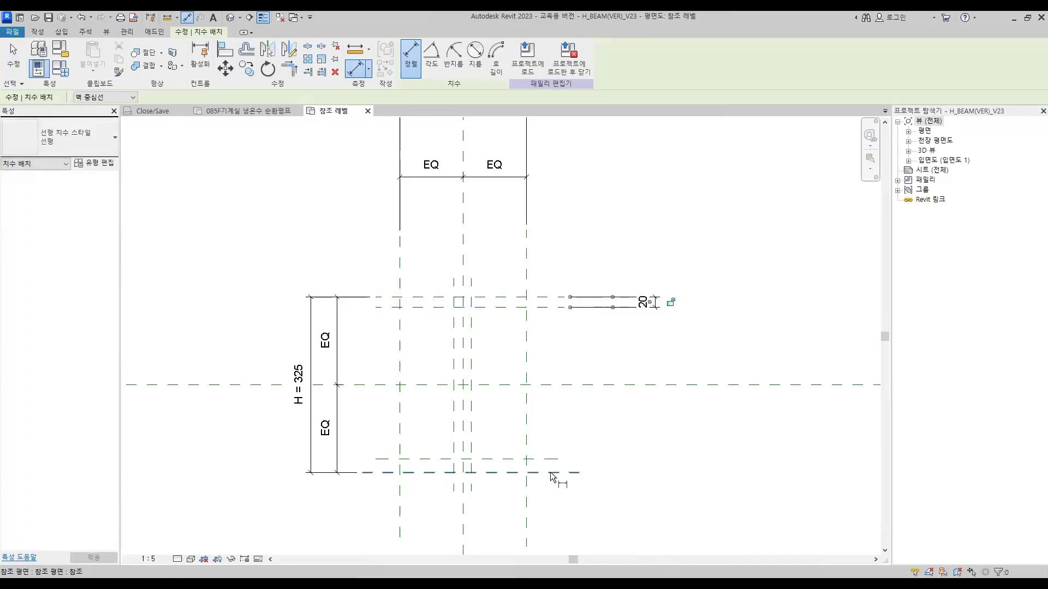
{"action": "left_click", "coordinate": [551, 473]}
{"action": "left_click", "coordinate": [549, 460]}
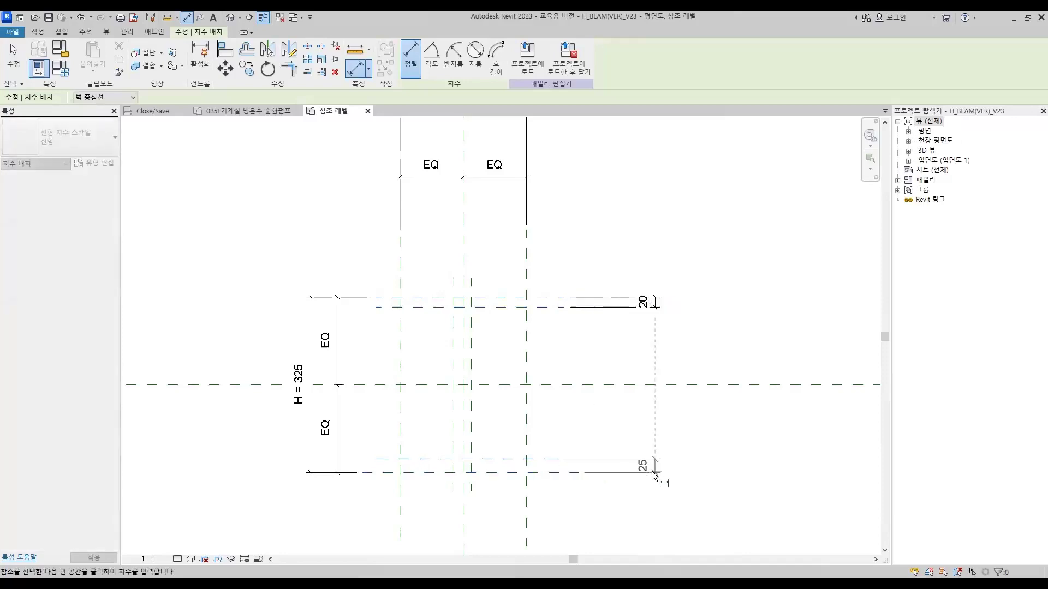
{"action": "left_click", "coordinate": [655, 475]}
Step: Place a continuous aligned dimension across the two web reference planes and the vertical center plane, and make its segments equal (EQ)
{"action": "left_click", "coordinate": [453, 484]}
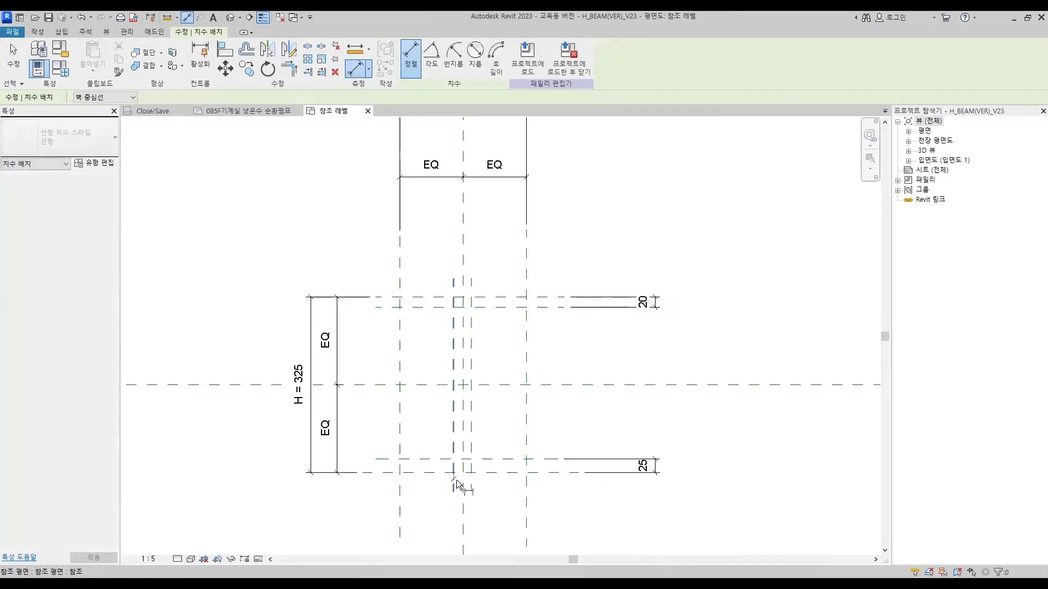
{"action": "left_click", "coordinate": [471, 484]}
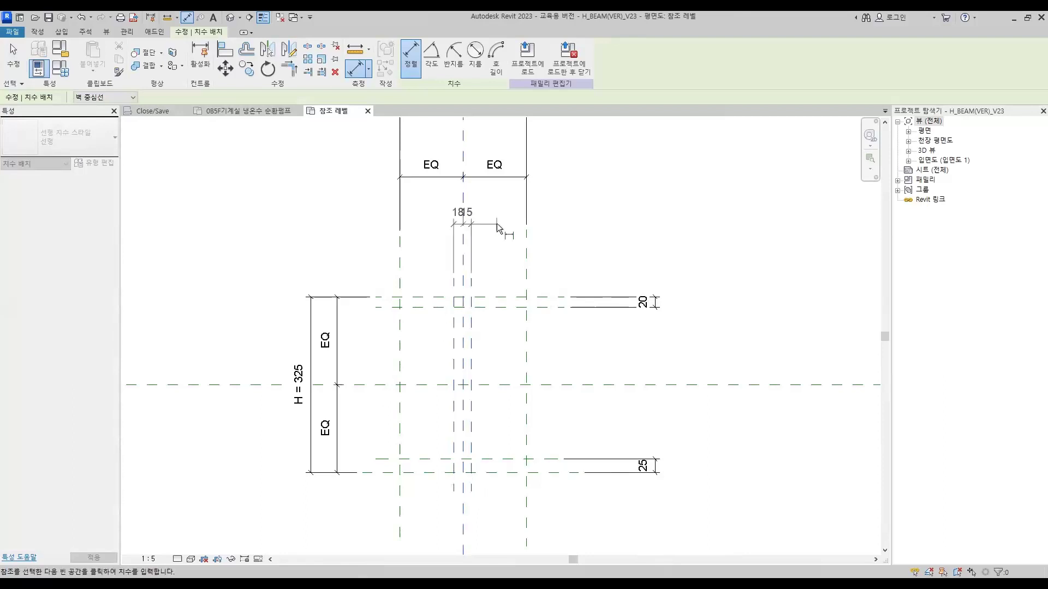
{"action": "left_click", "coordinate": [472, 216]}
{"action": "left_click", "coordinate": [464, 182]}
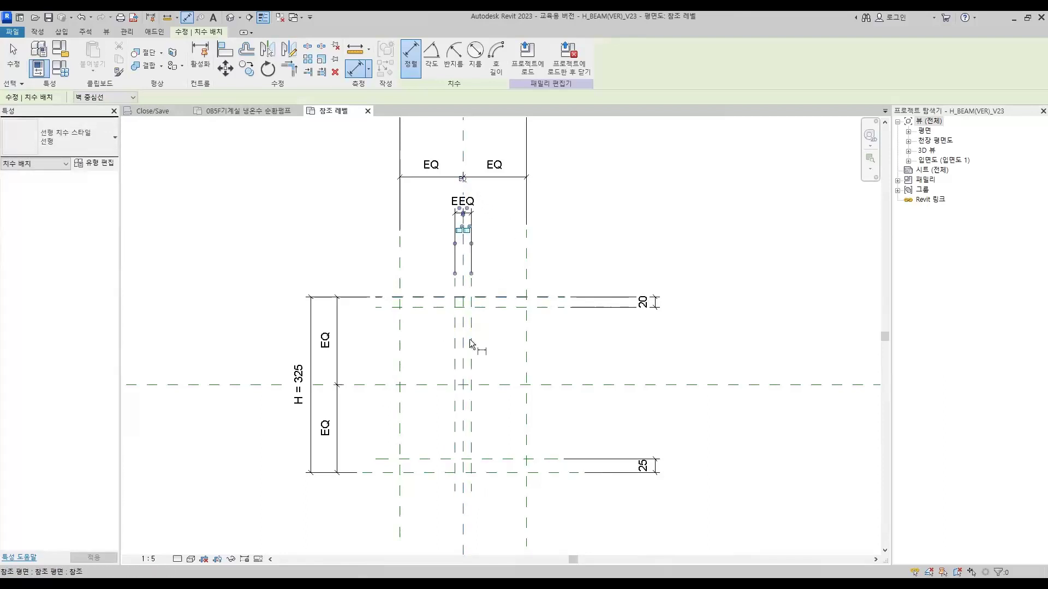
Step: Dimension the overall distance between the two web reference planes, placing it below their EQ dimension
{"action": "left_click", "coordinate": [455, 335]}
{"action": "left_click", "coordinate": [472, 339]}
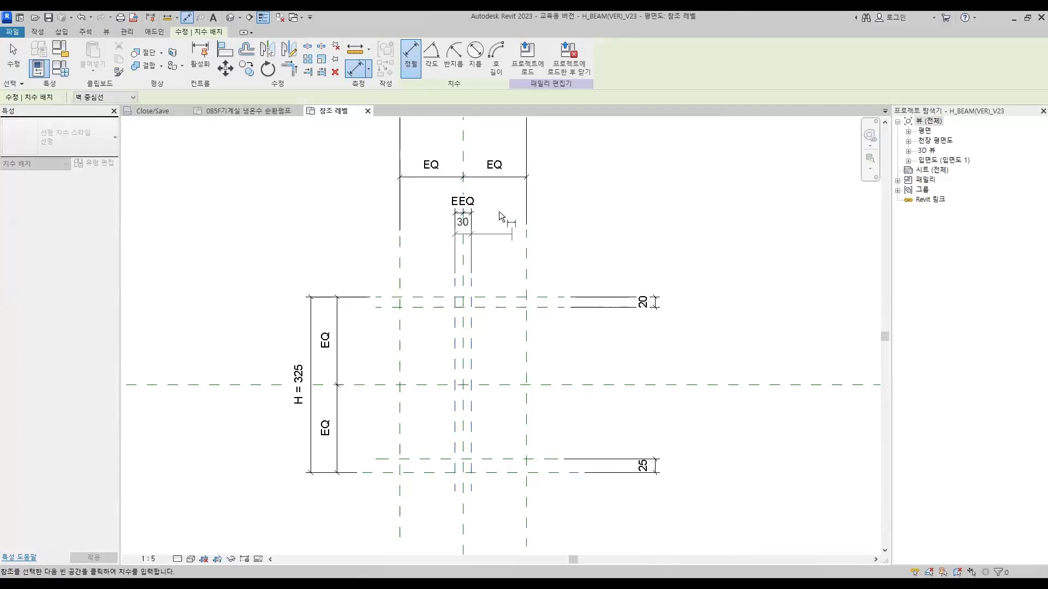
{"action": "left_click", "coordinate": [502, 243]}
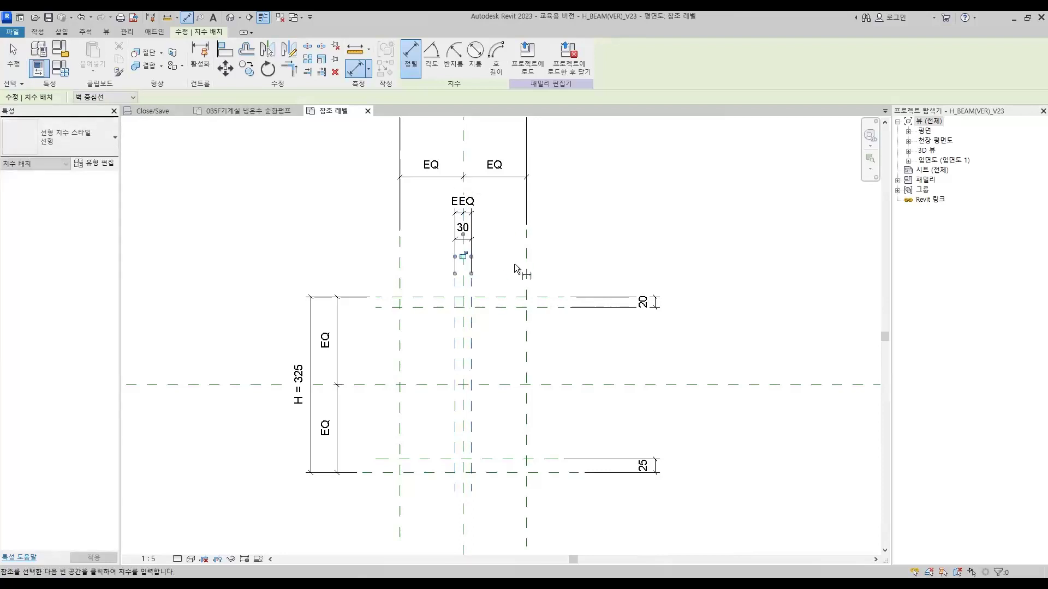
{"action": "key", "text": "Escape"}
{"action": "key", "text": "Escape"}
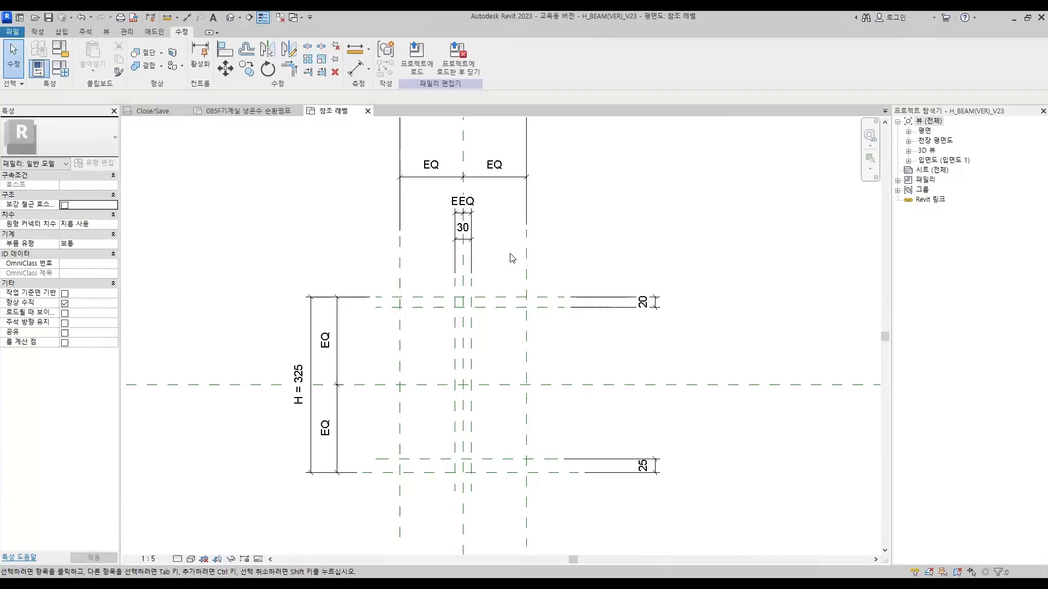
Step: Label the overall web dimension with a new instance family parameter T1 in the 치수 group
{"action": "left_click", "coordinate": [467, 244]}
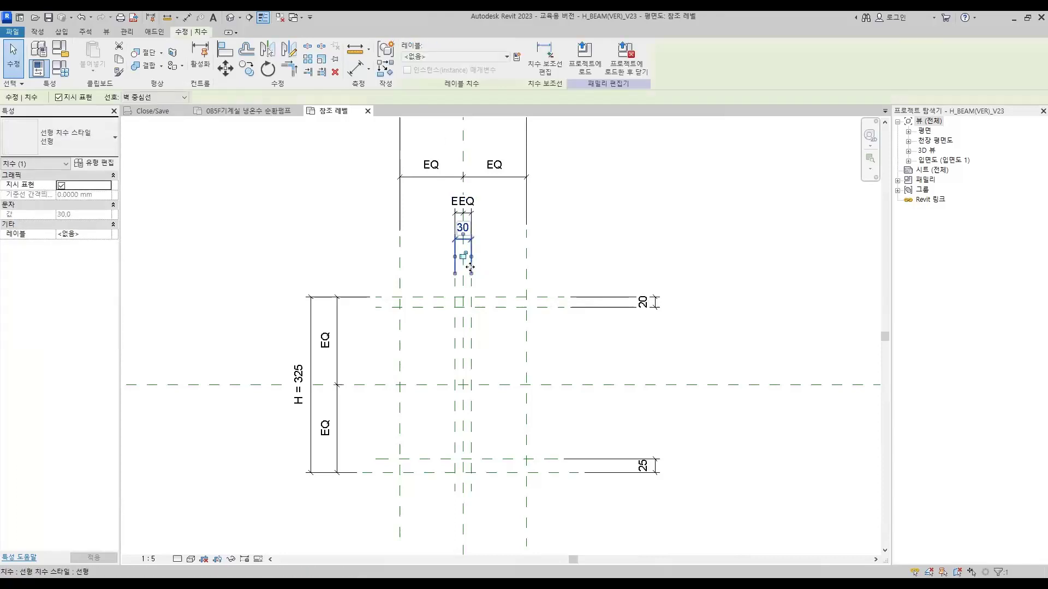
{"action": "left_click", "coordinate": [517, 60]}
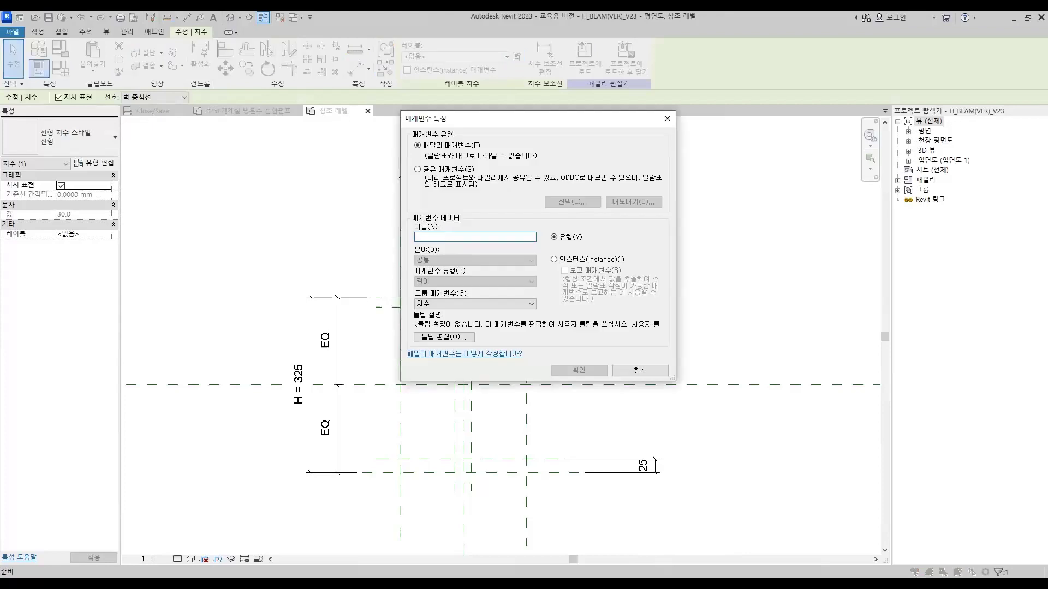
{"action": "type", "text": "T1"}
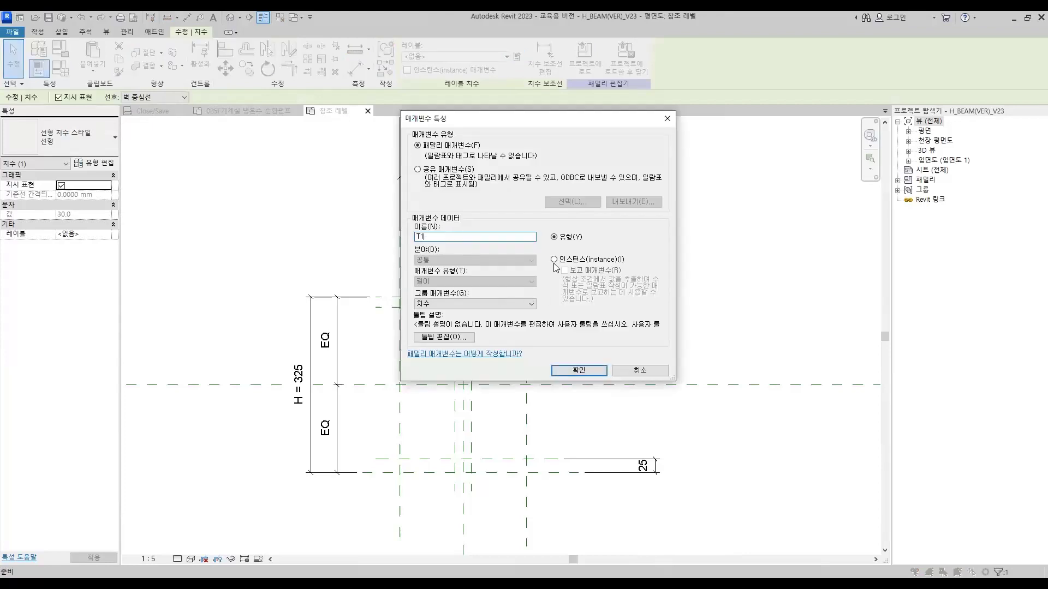
{"action": "left_click", "coordinate": [584, 372]}
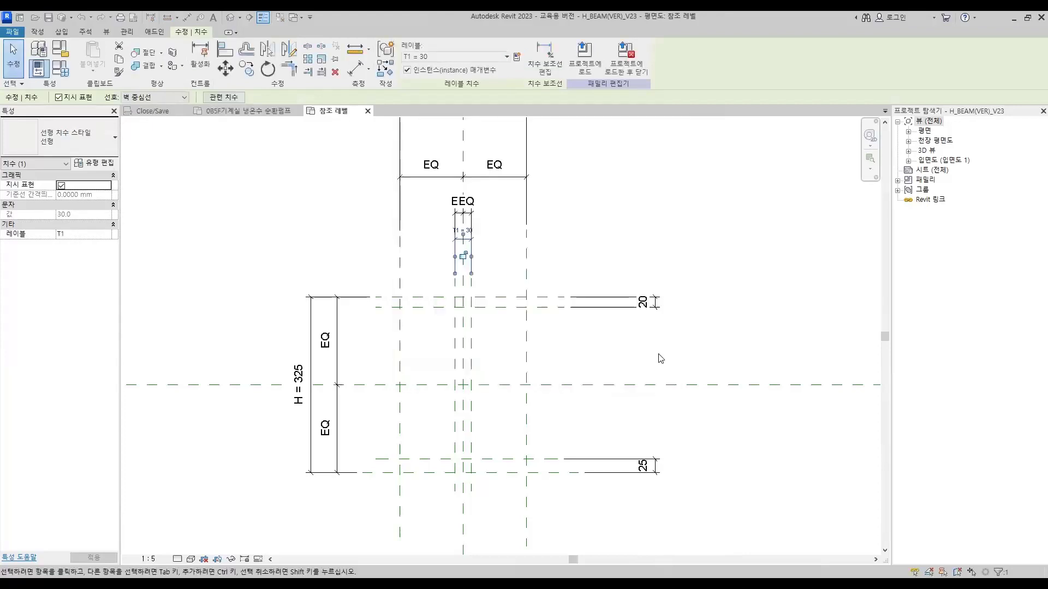
Step: Label the upper flange dimension with a new instance family parameter T2 in the 치수 group
{"action": "left_click", "coordinate": [645, 310]}
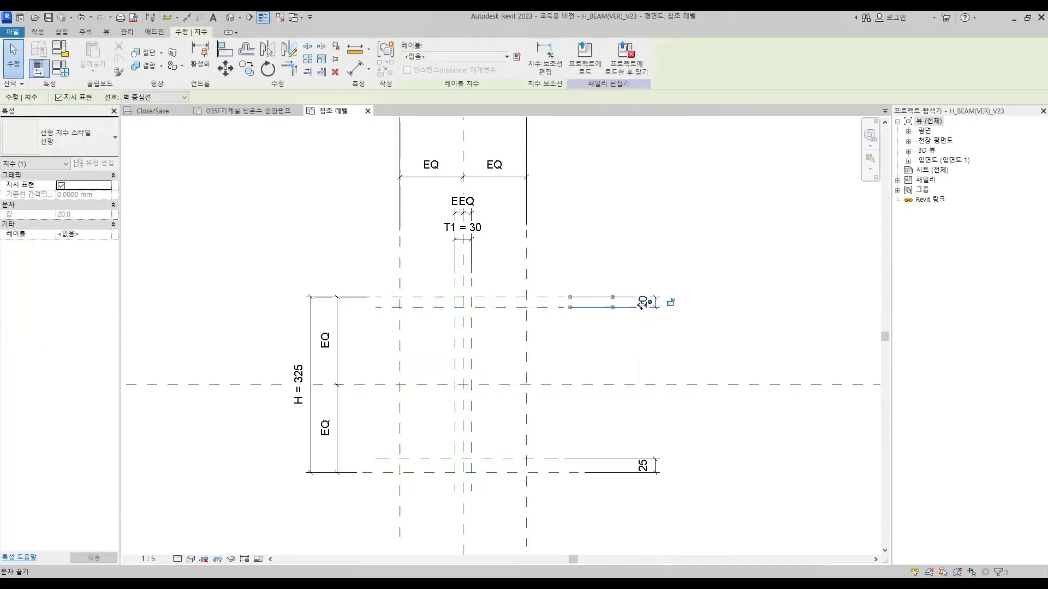
{"action": "left_click", "coordinate": [519, 61]}
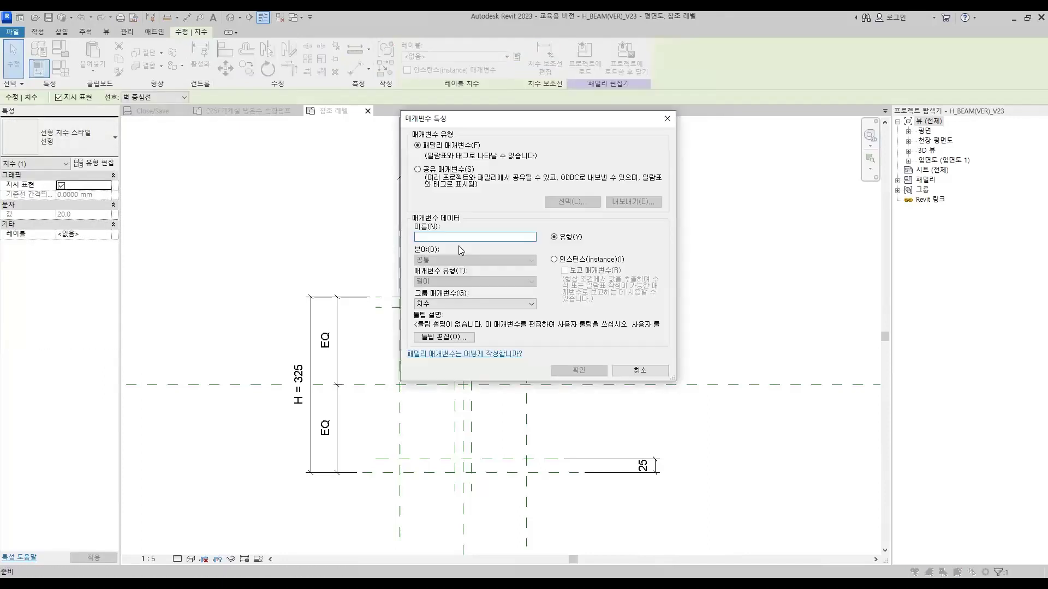
{"action": "type", "text": "T2"}
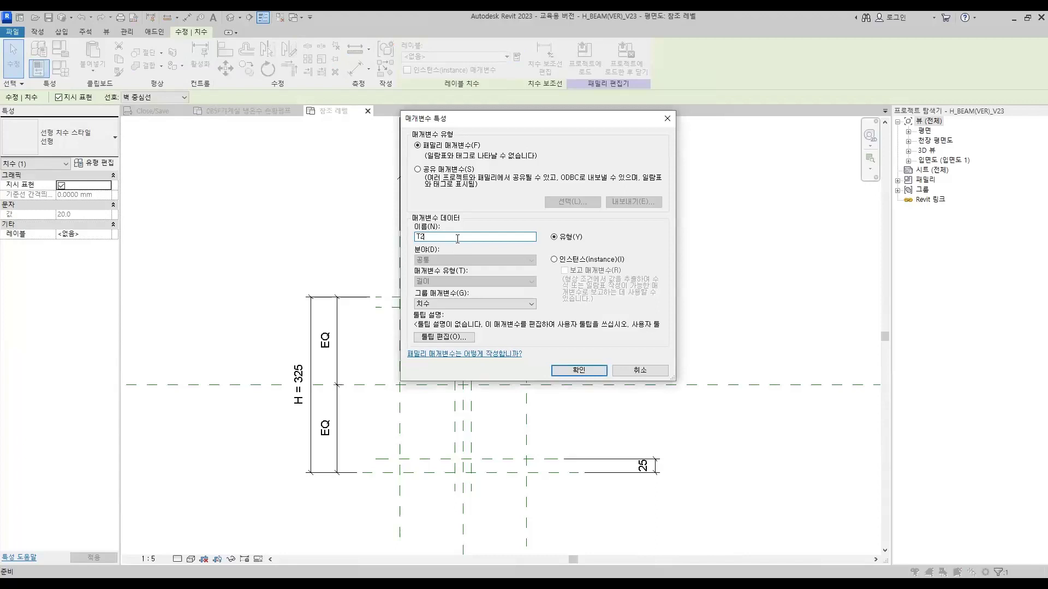
{"action": "left_click", "coordinate": [555, 260]}
{"action": "left_click", "coordinate": [579, 371]}
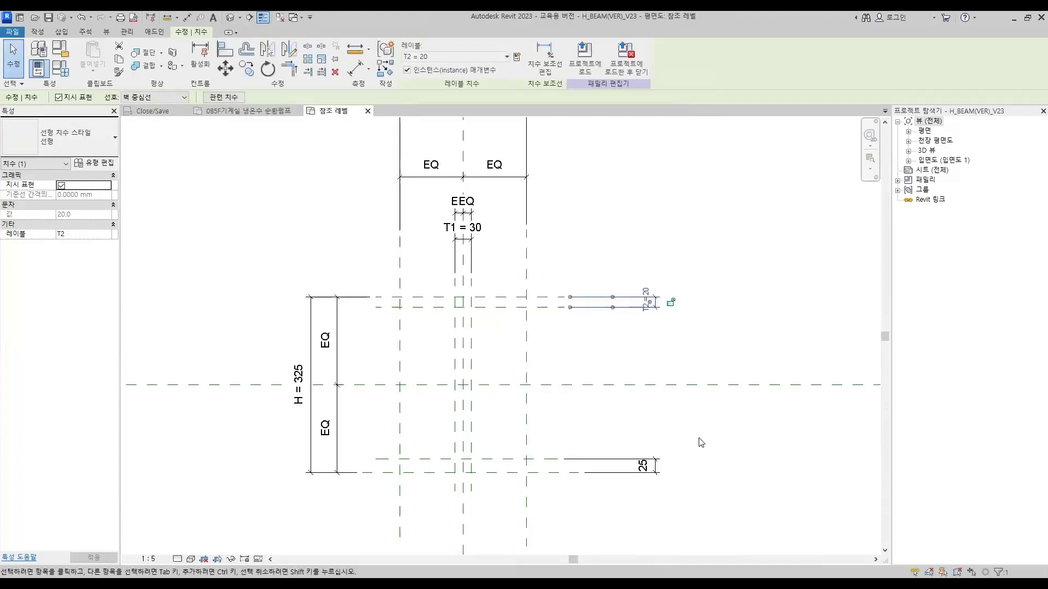
Step: Label the lower flange dimension with the existing parameter T2
{"action": "left_click", "coordinate": [657, 476]}
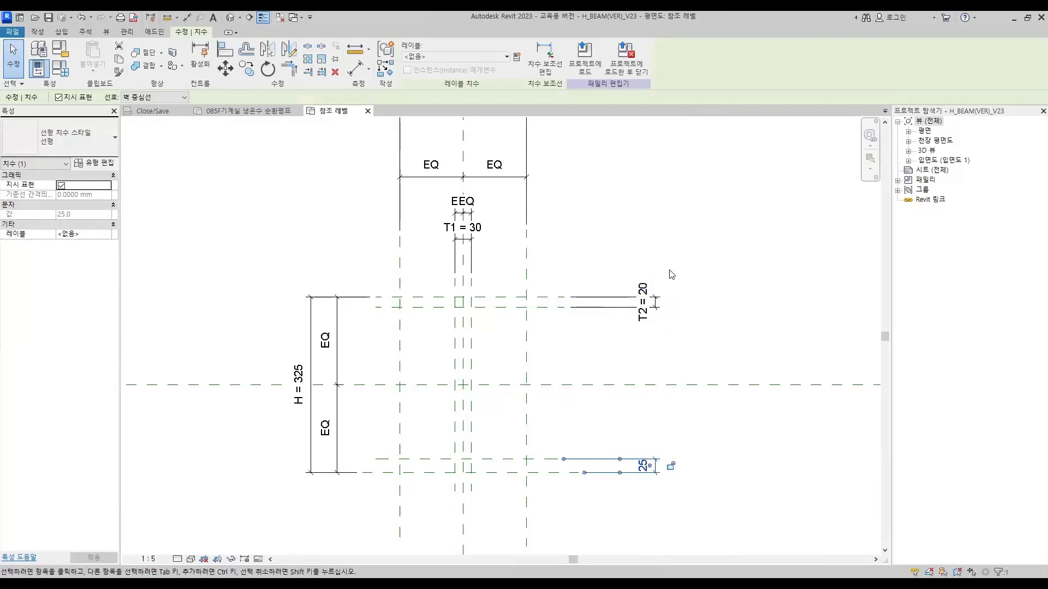
{"action": "left_click", "coordinate": [427, 57]}
{"action": "left_click", "coordinate": [426, 122]}
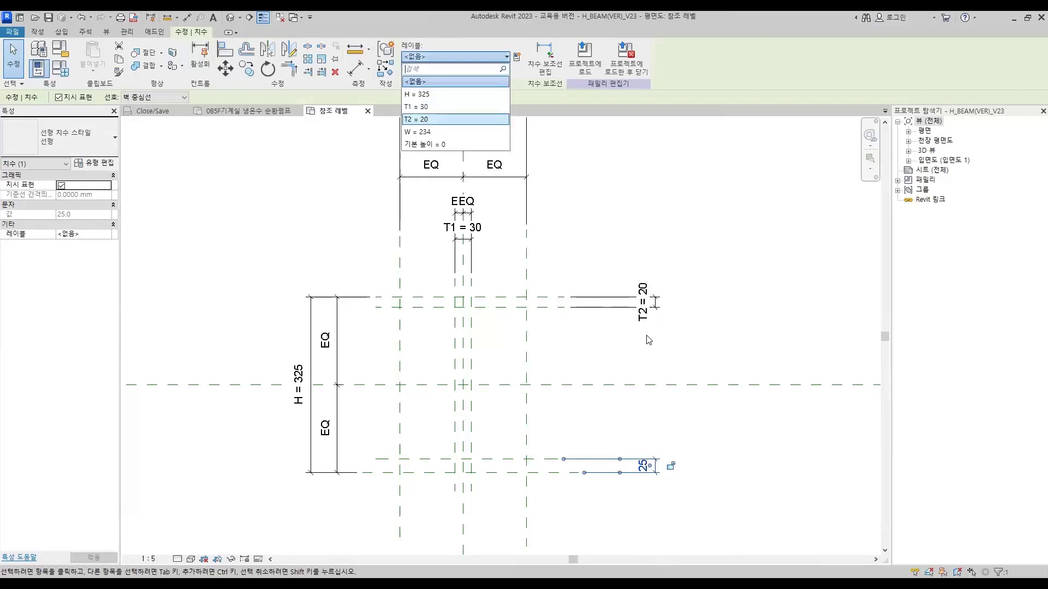
{"action": "left_click", "coordinate": [769, 463]}
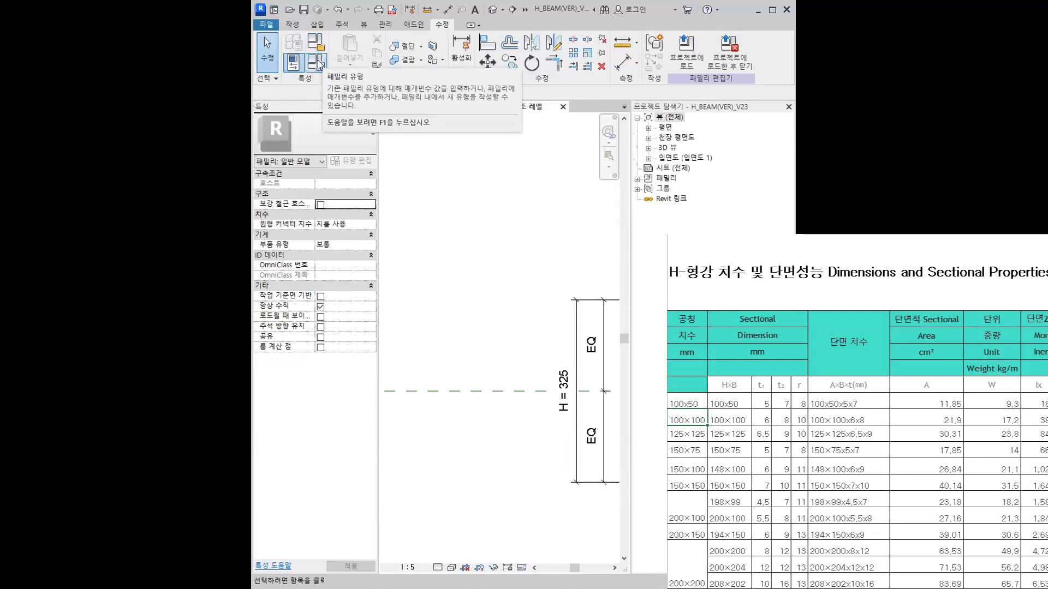
Step: Create a new family type named H-100x100x6x8
{"action": "left_click", "coordinate": [317, 62]}
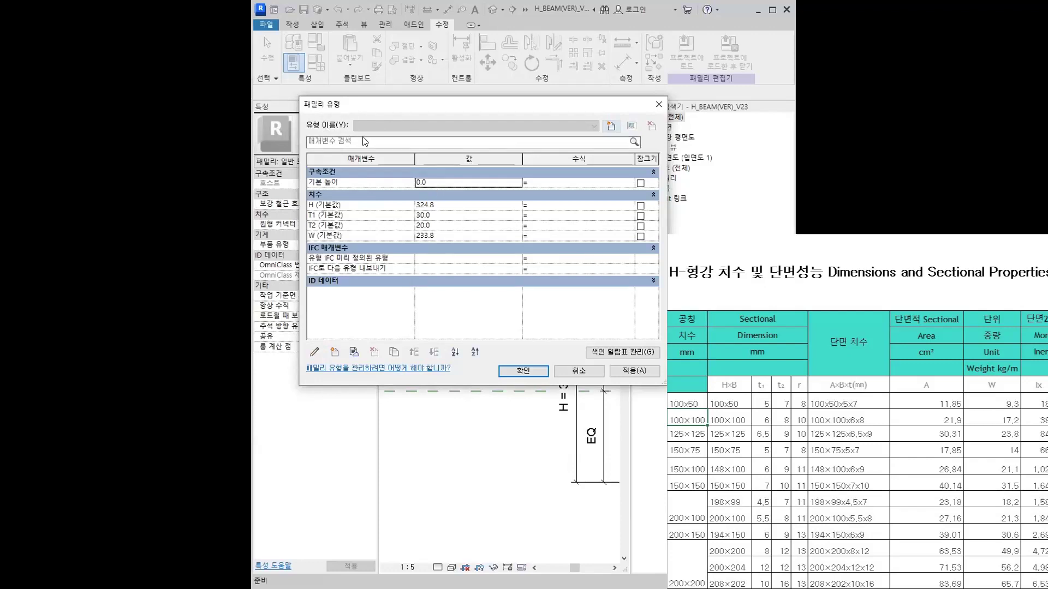
{"action": "left_click", "coordinate": [612, 127]}
{"action": "type", "text": "H-"}
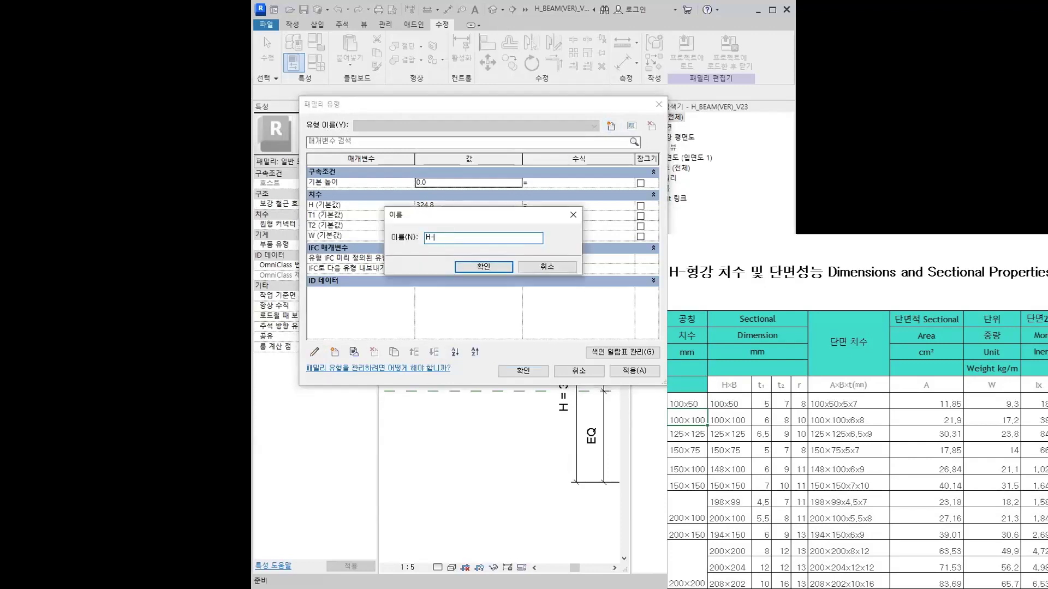
{"action": "type", "text": "100x"}
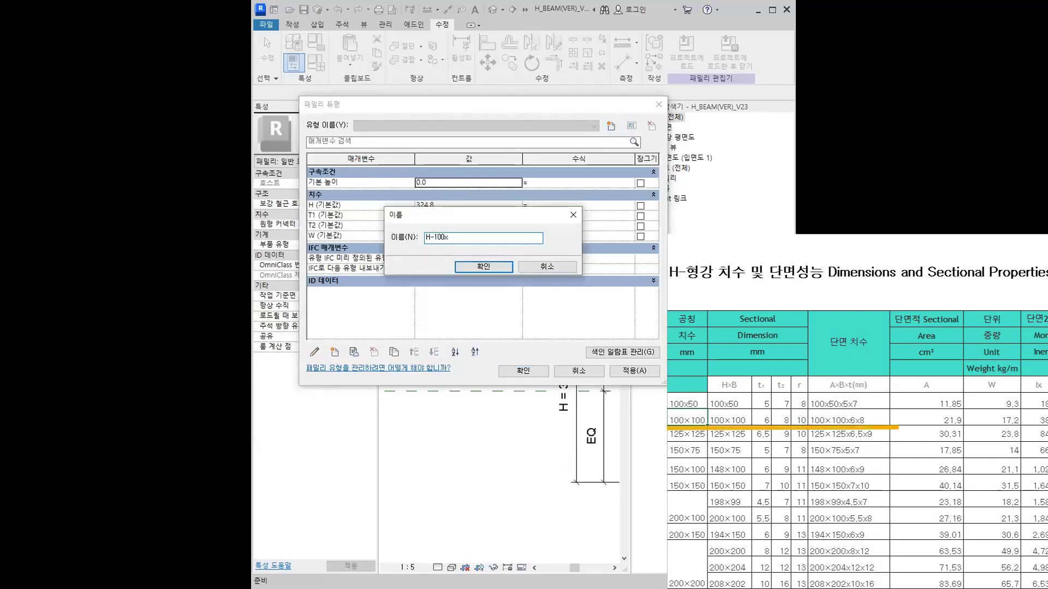
{"action": "type", "text": "100x6x8"}
{"action": "left_click", "coordinate": [483, 266]}
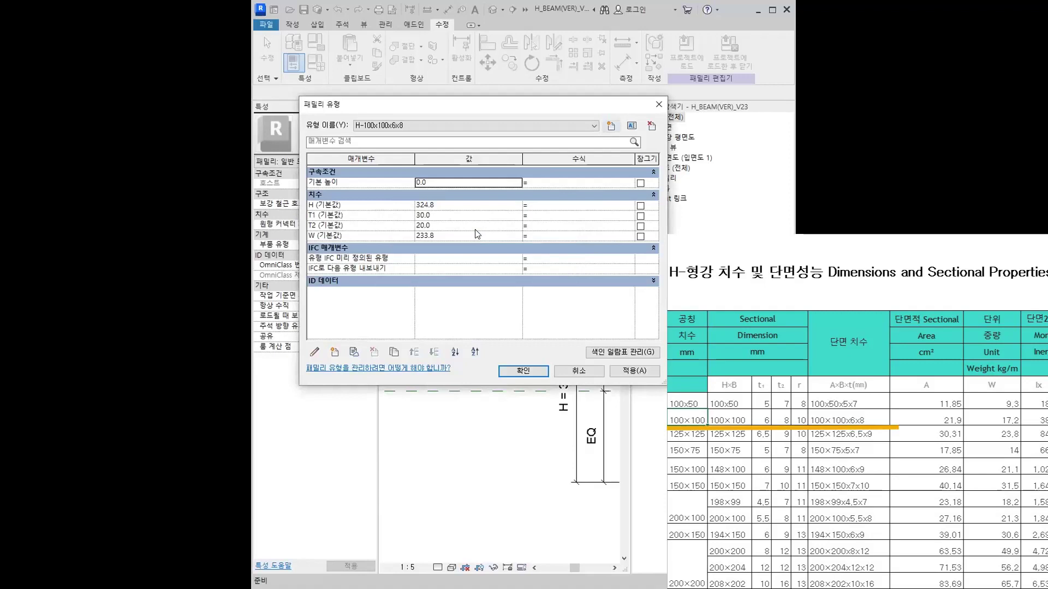
Step: Set the H-100x100x6x8 type's parameters to H 100, W 100, T1 6 and T2 8
{"action": "left_click", "coordinate": [454, 206]}
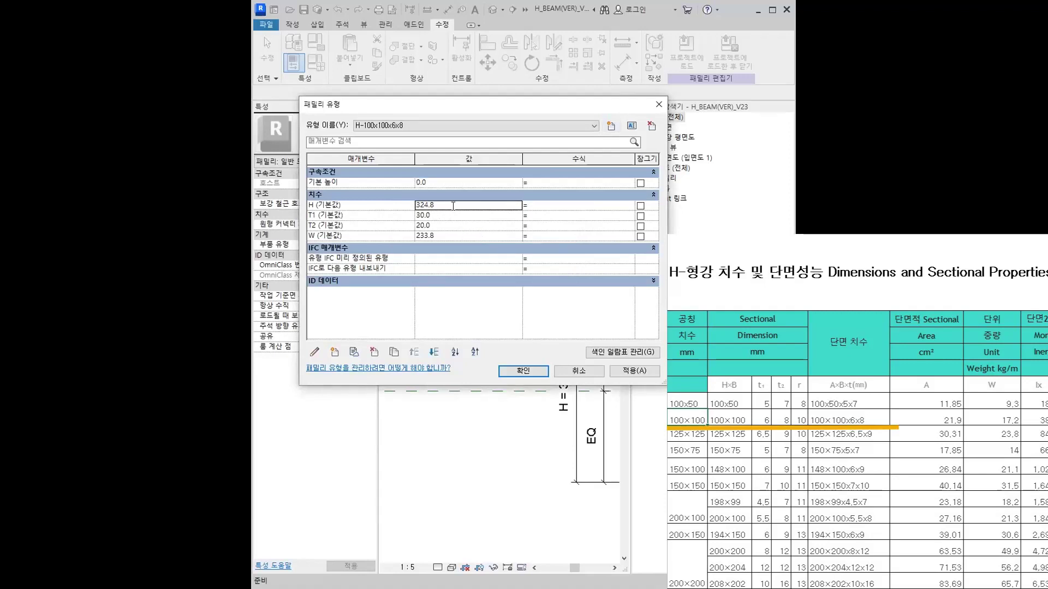
{"action": "type", "text": "100"}
{"action": "left_click", "coordinate": [461, 235]}
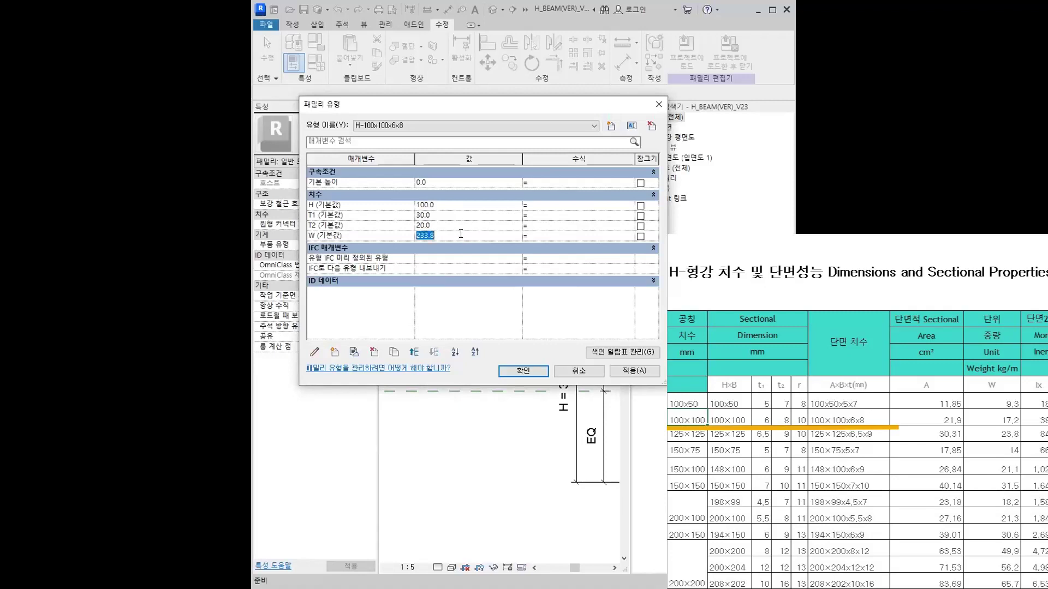
{"action": "type", "text": "100"}
{"action": "left_click", "coordinate": [446, 213]}
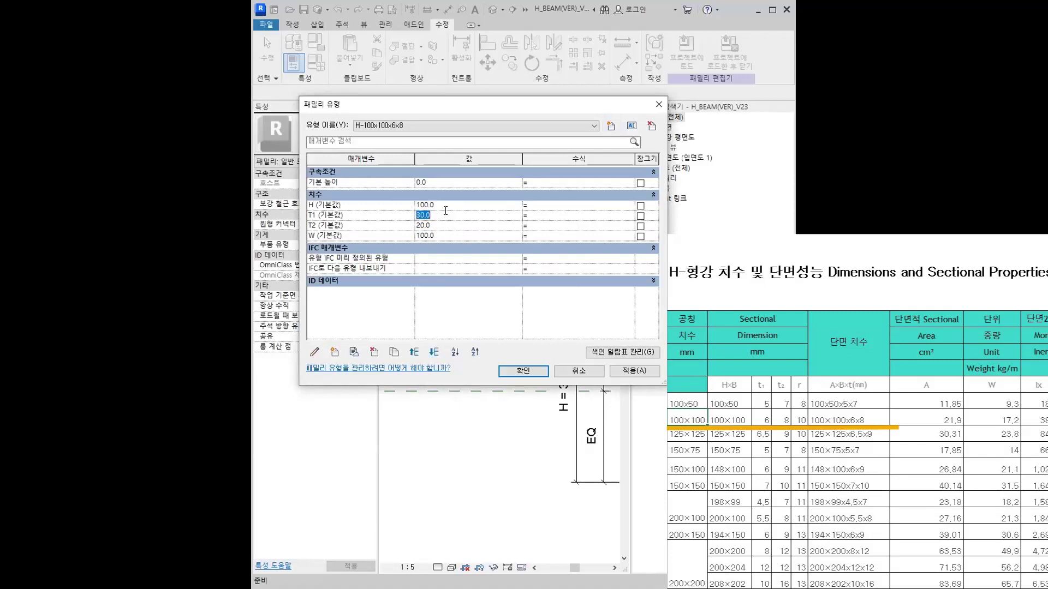
{"action": "type", "text": "6"}
{"action": "left_click", "coordinate": [447, 225]}
{"action": "type", "text": "8"}
{"action": "key", "text": "Return"}
{"action": "left_click_drag", "start_coordinate": [415, 104], "coordinate": [393, 95]}
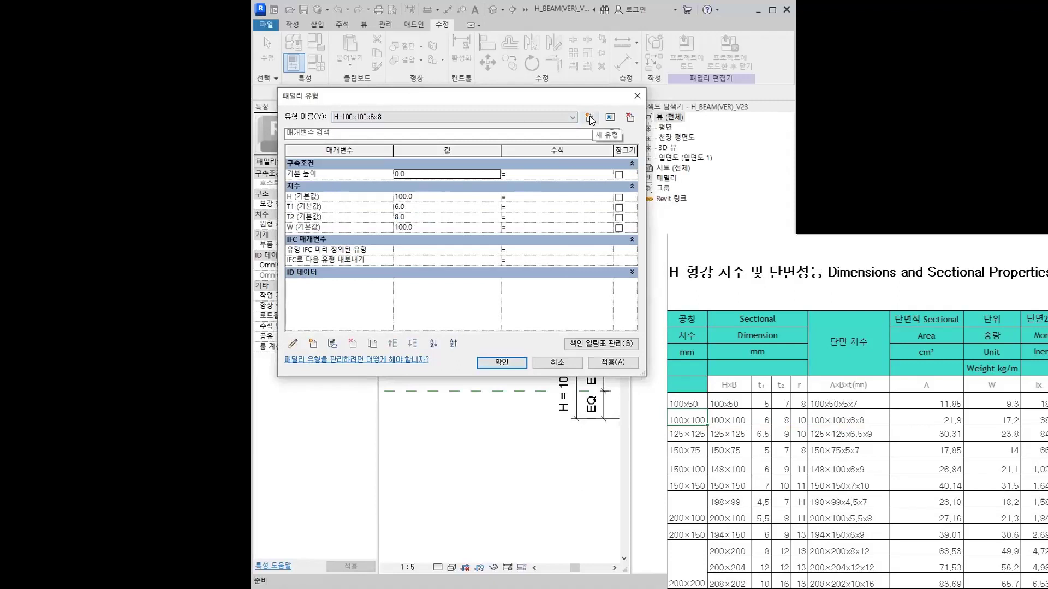
Step: Create a new family type named H-150x100x6x9
{"action": "left_click", "coordinate": [590, 120]}
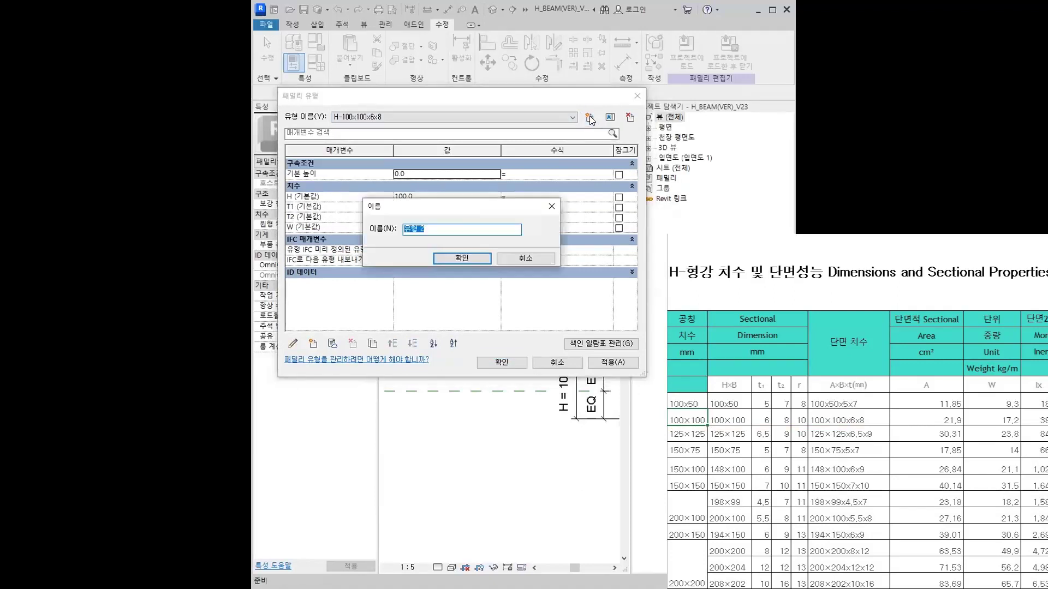
{"action": "type", "text": "H-"}
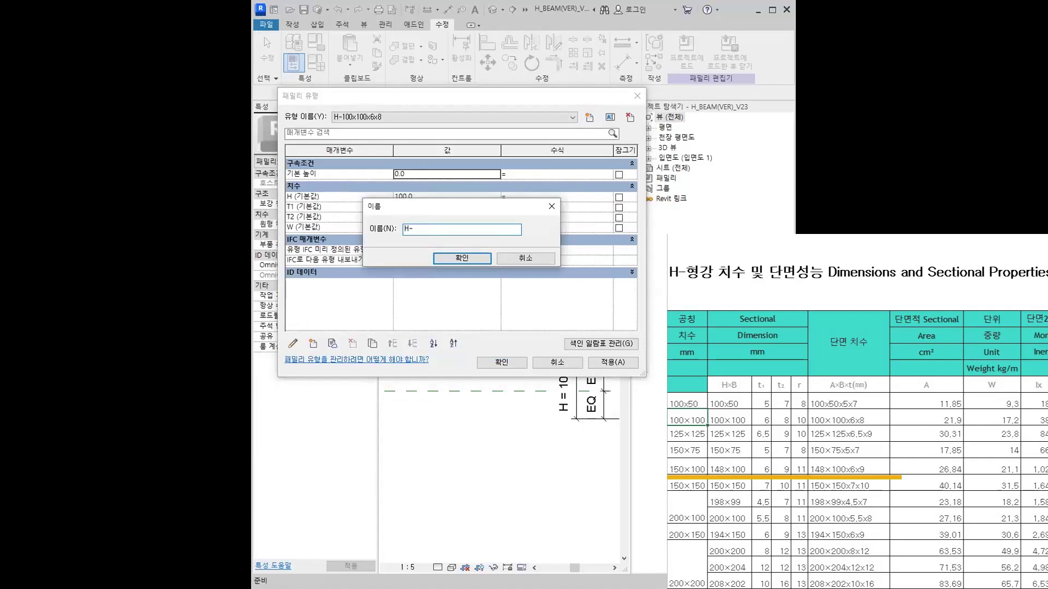
{"action": "type", "text": "150x100x6x9"}
{"action": "left_click", "coordinate": [476, 257]}
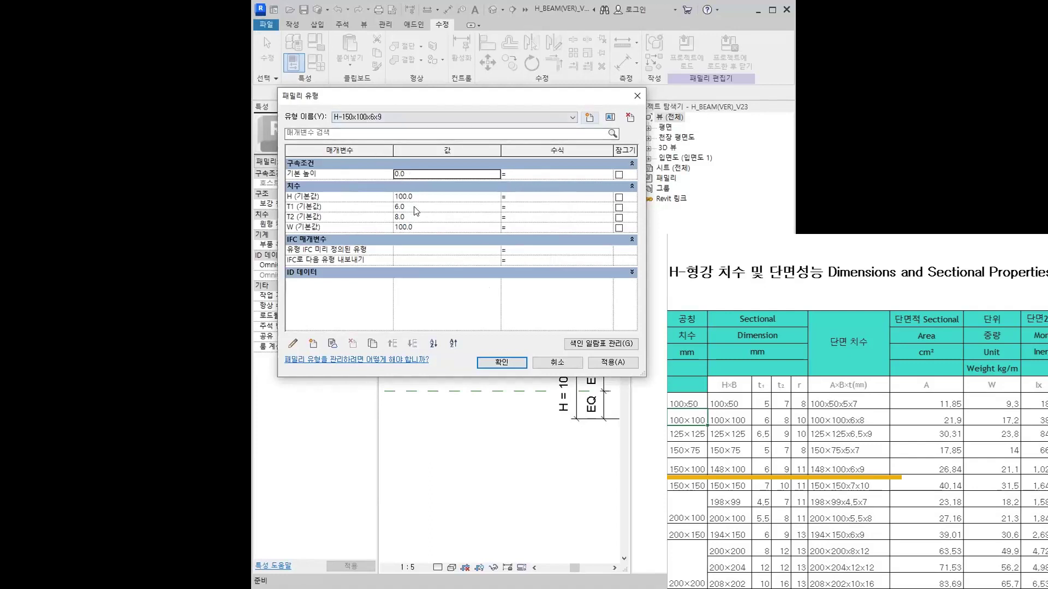
Step: Set the H-150x100x6x9 type's H to 148 and T2 to 9, and apply the values to the family
{"action": "left_click", "coordinate": [431, 197]}
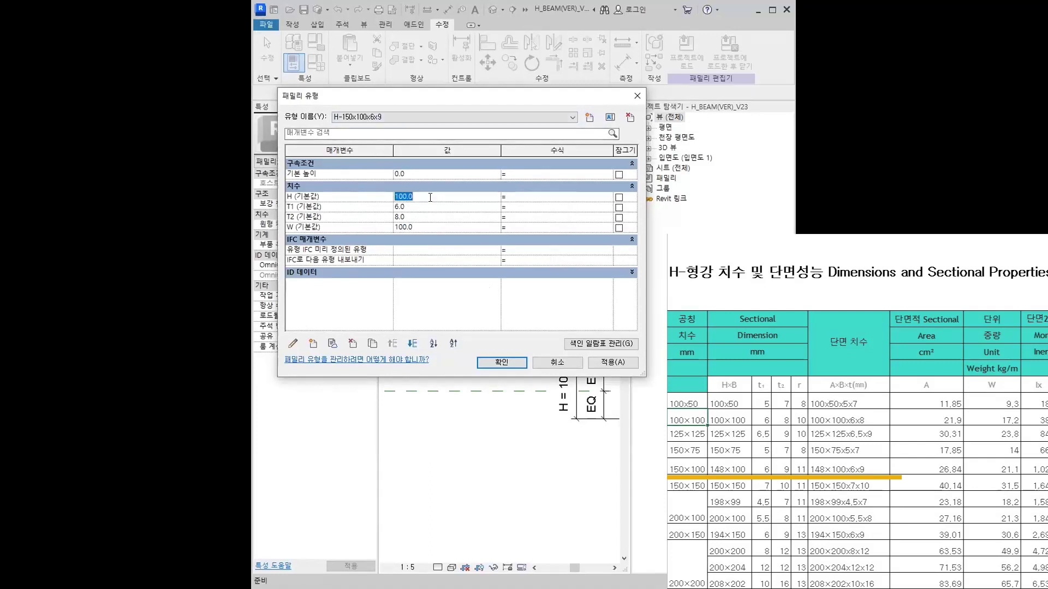
{"action": "type", "text": "148"}
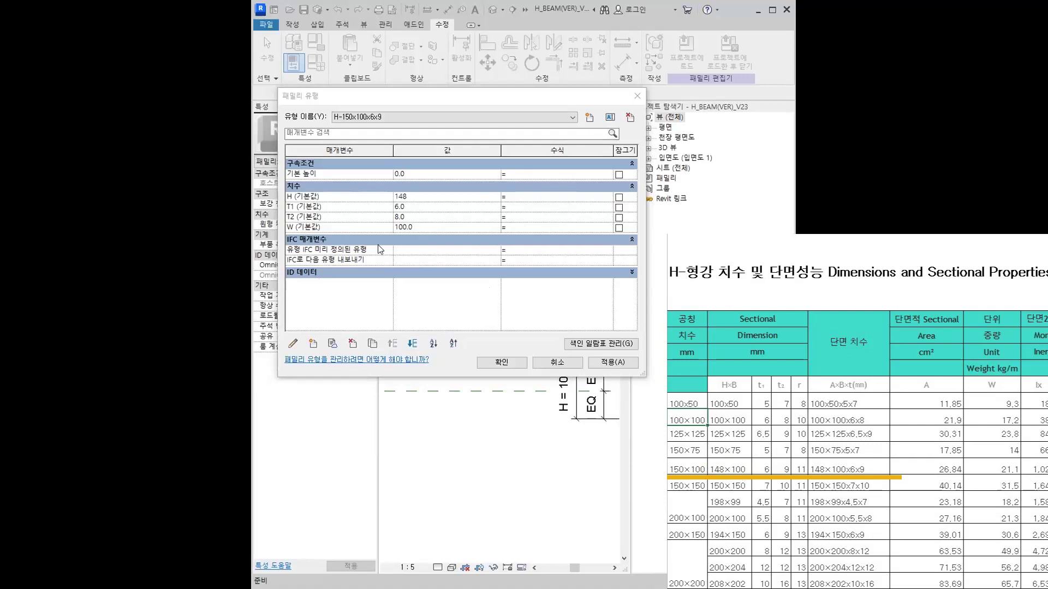
{"action": "left_click", "coordinate": [433, 228]}
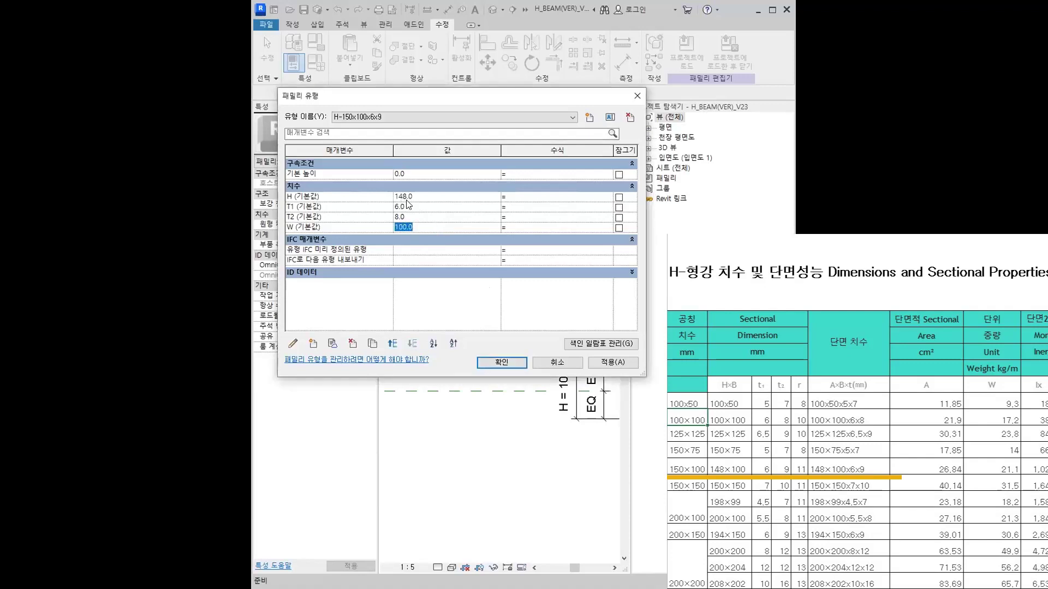
{"action": "left_click", "coordinate": [411, 206]}
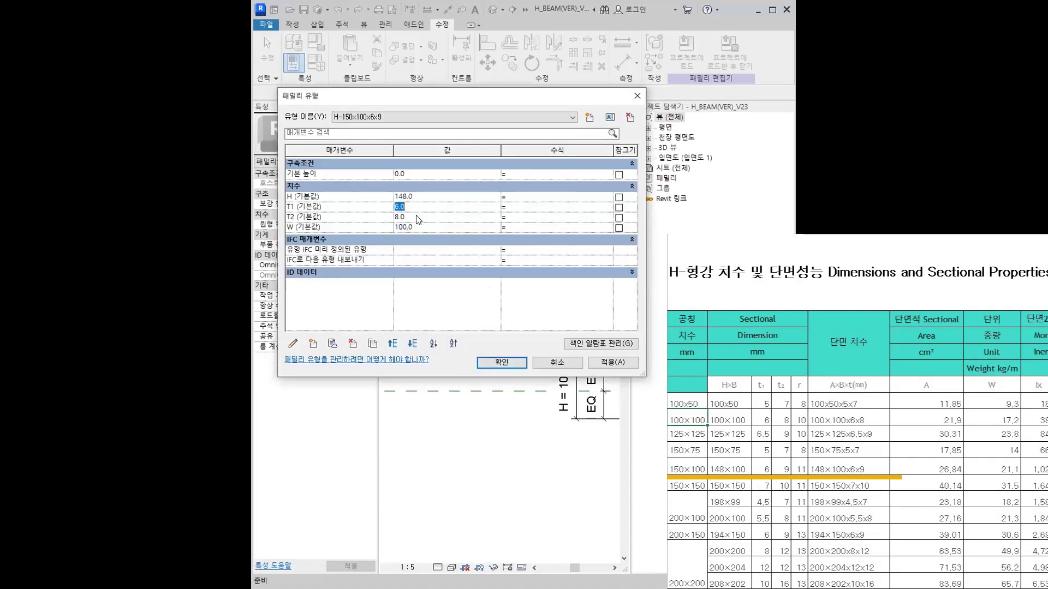
{"action": "left_click", "coordinate": [415, 217]}
{"action": "type", "text": "9"}
{"action": "key", "text": "Tab"}
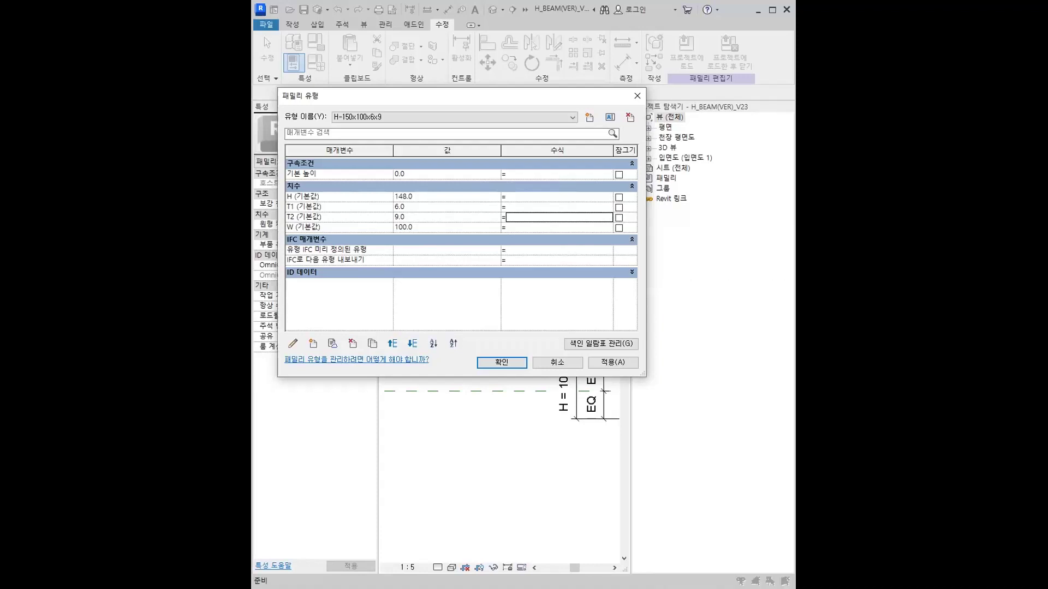
{"action": "left_click", "coordinate": [502, 362]}
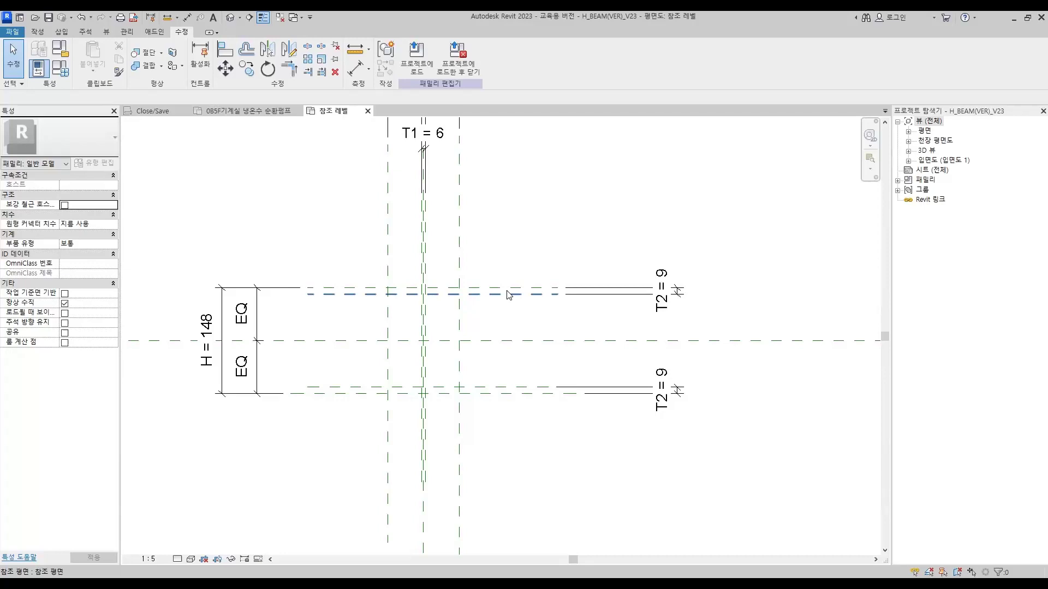
Step: Start a solid extrusion and sketch the H profile's upper flange and right web edge along the reference plane intersections
{"action": "left_click", "coordinate": [37, 31]}
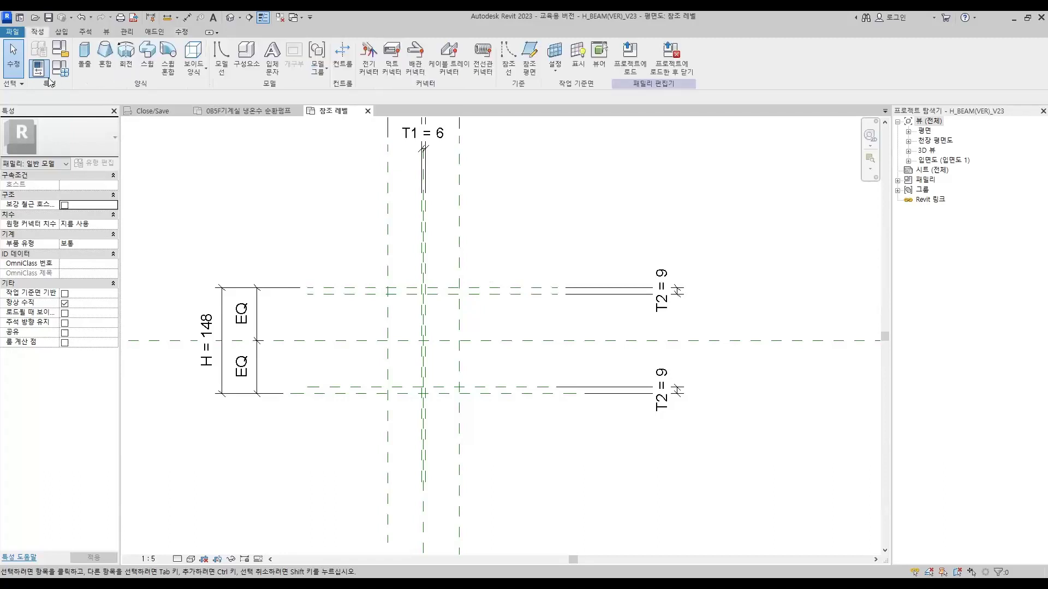
{"action": "left_click", "coordinate": [85, 60]}
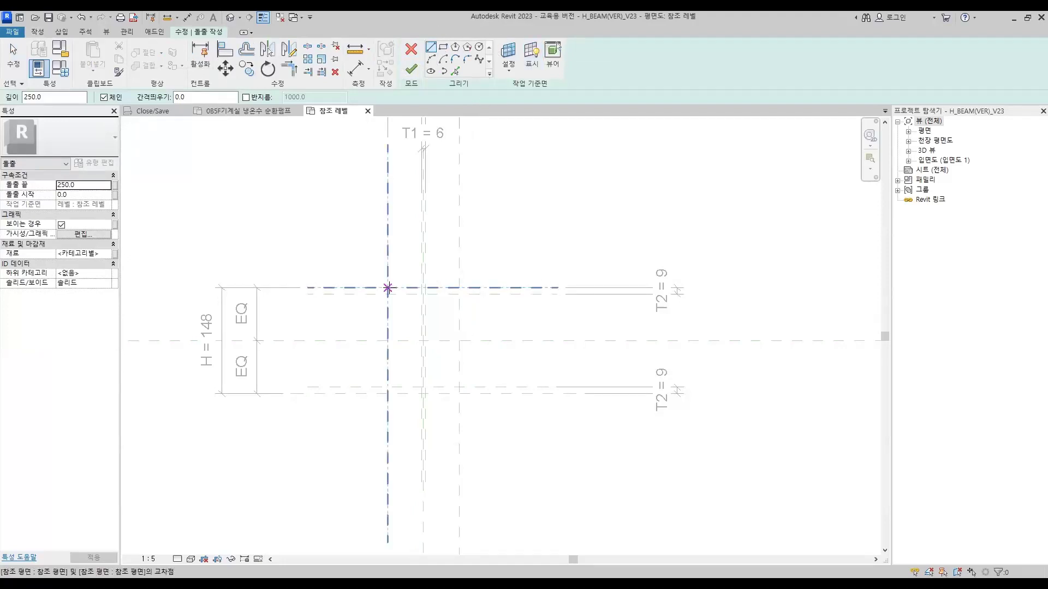
{"action": "left_click", "coordinate": [387, 288]}
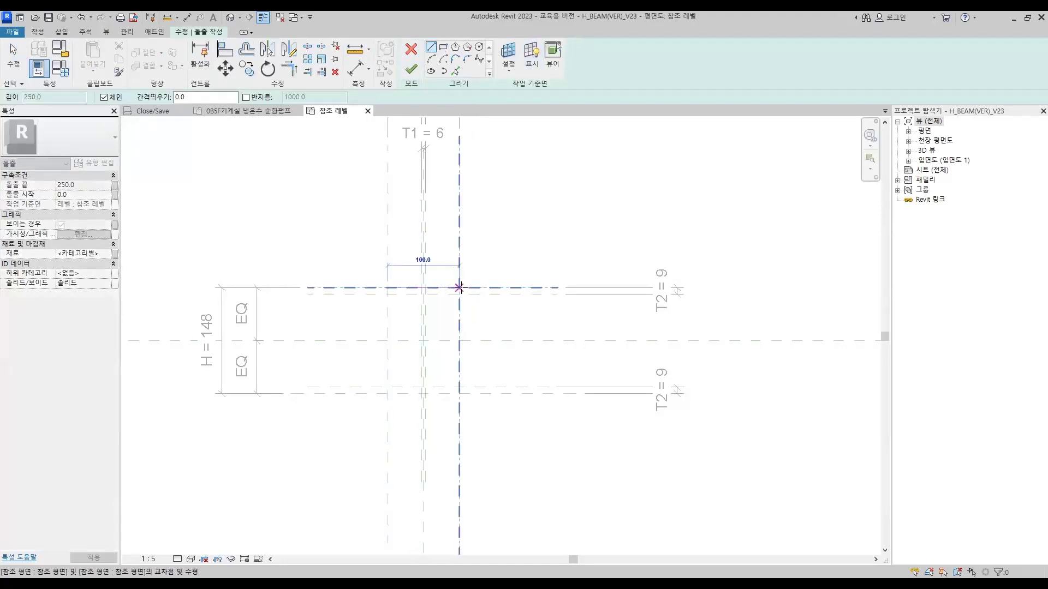
{"action": "left_click", "coordinate": [459, 288]}
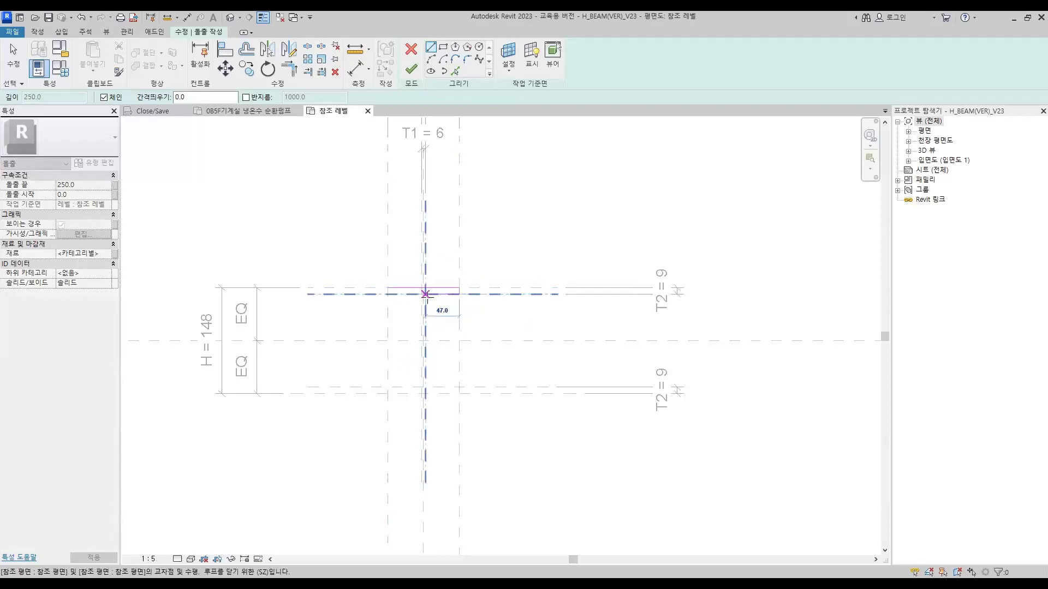
{"action": "left_click", "coordinate": [426, 294]}
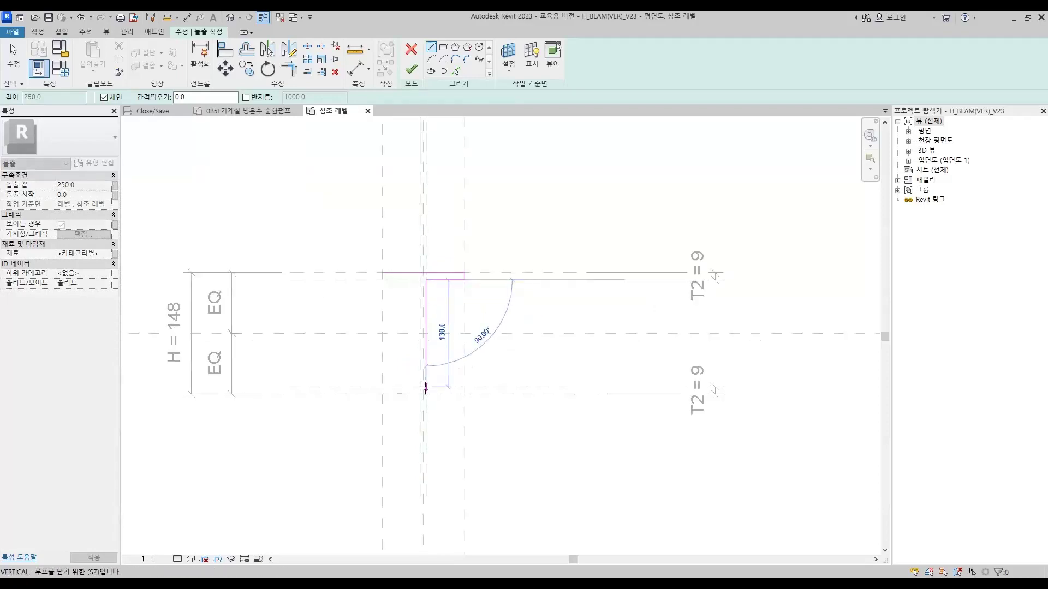
{"action": "scroll", "coordinate": [425, 388], "scroll_direction": "up", "scroll_amount": 2}
{"action": "left_click", "coordinate": [425, 387]}
Step: Complete the closed H profile with the lower flange, the left web edge and the upper flange's left end on the reference planes
{"action": "left_click", "coordinate": [485, 386]}
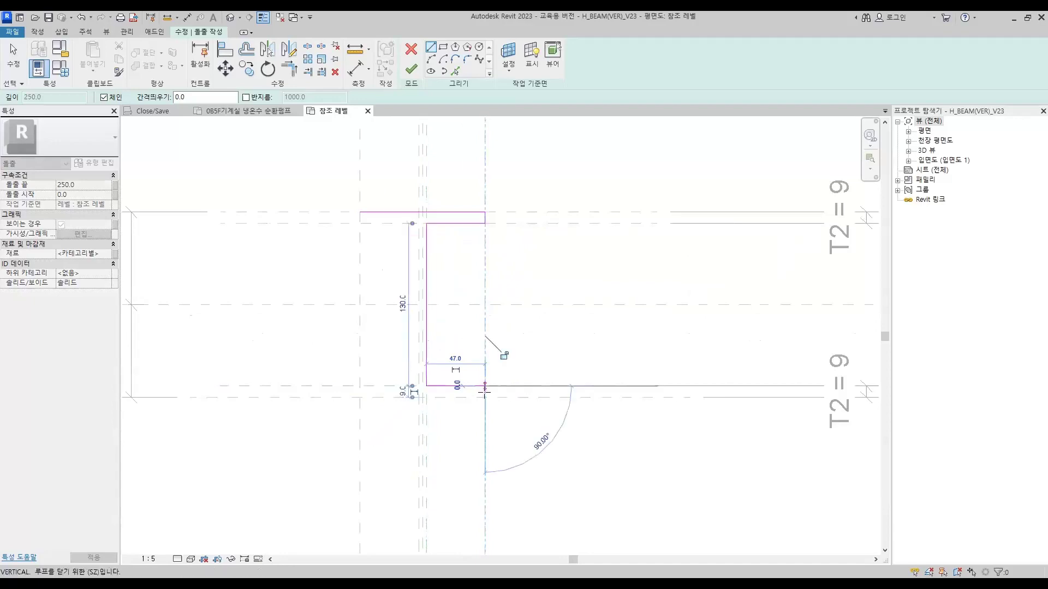
{"action": "left_click", "coordinate": [360, 397]}
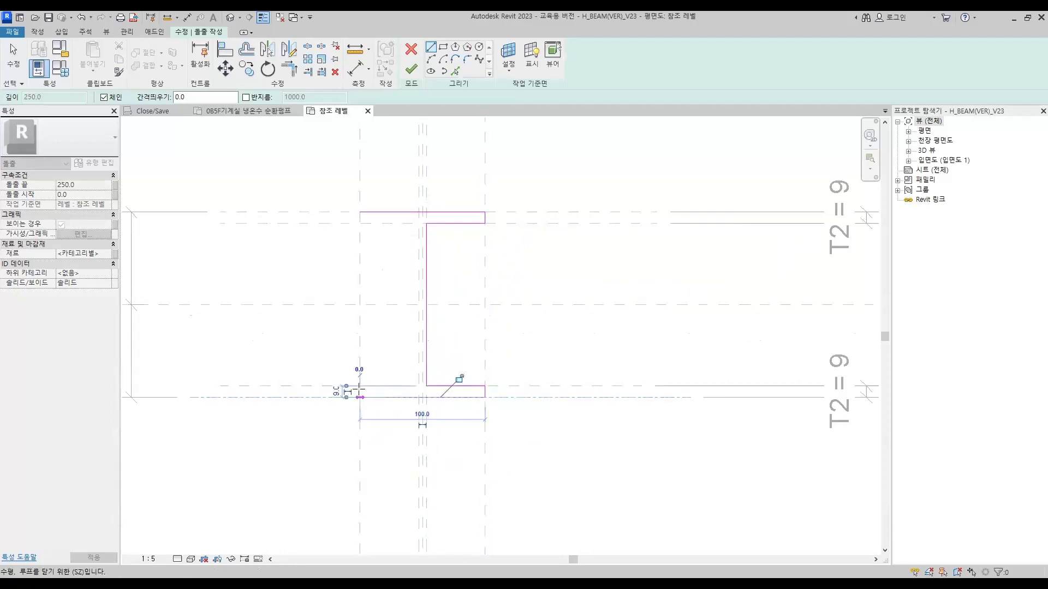
{"action": "left_click", "coordinate": [360, 386]}
{"action": "left_click", "coordinate": [419, 386]}
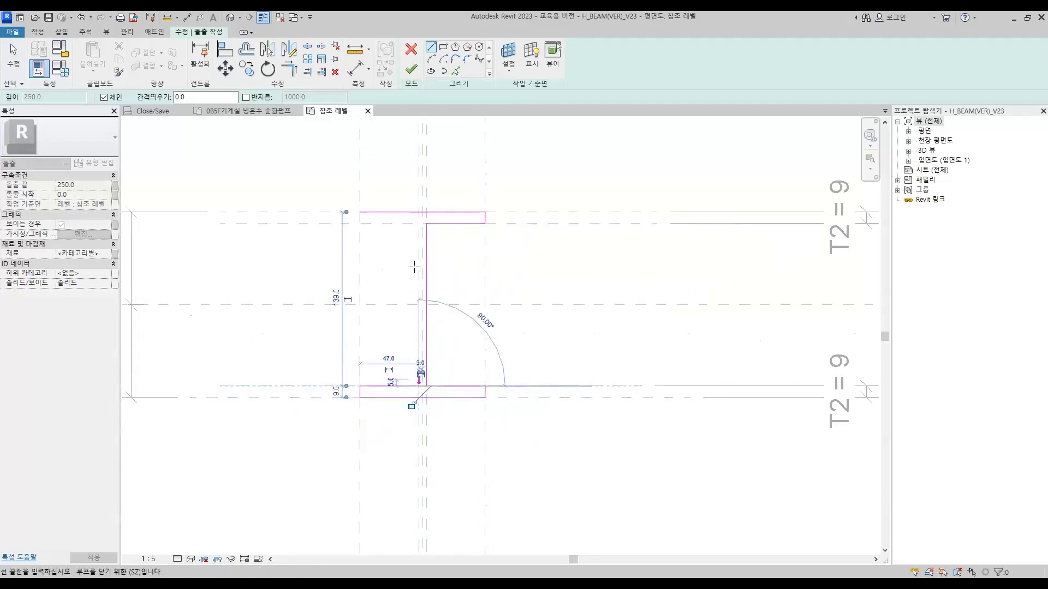
{"action": "left_click", "coordinate": [418, 223]}
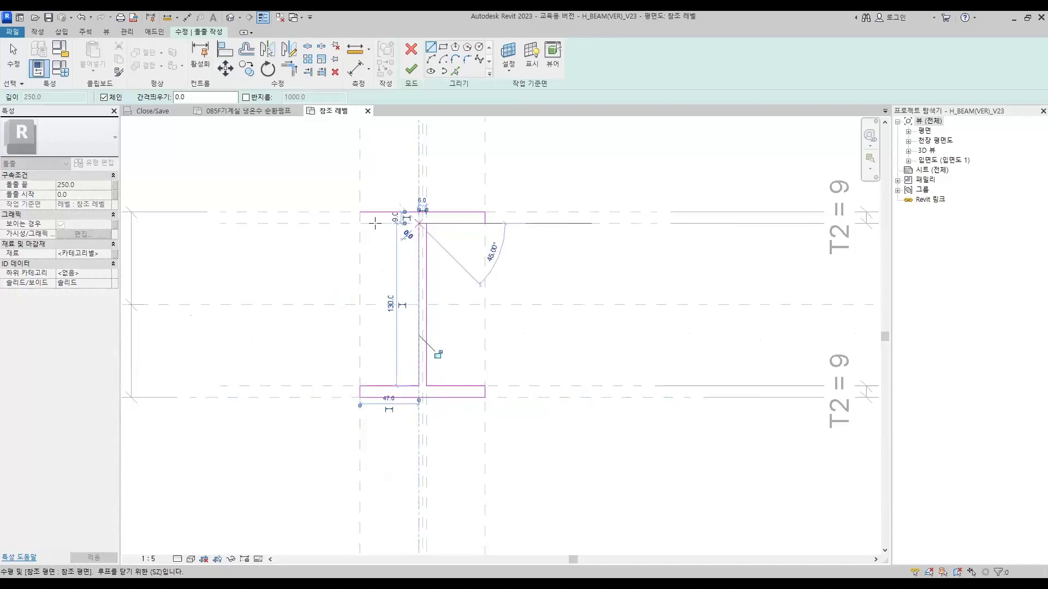
{"action": "left_click", "coordinate": [360, 223]}
{"action": "left_click", "coordinate": [360, 211]}
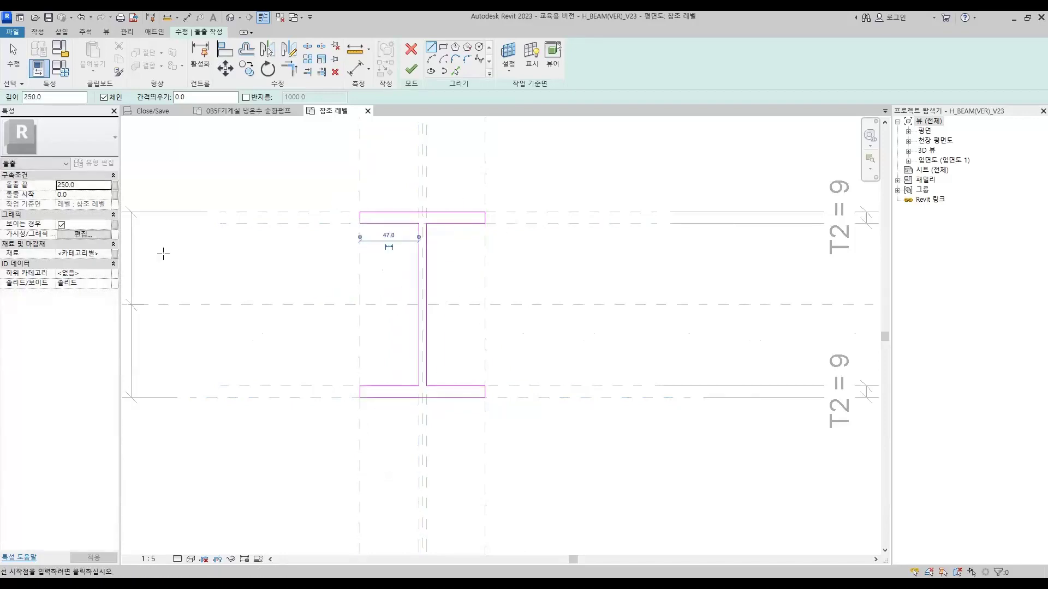
Step: Examine how the profile's sketch lines meet the reference planes at the upper flange's right end and the web corner
{"action": "left_click", "coordinate": [35, 31]}
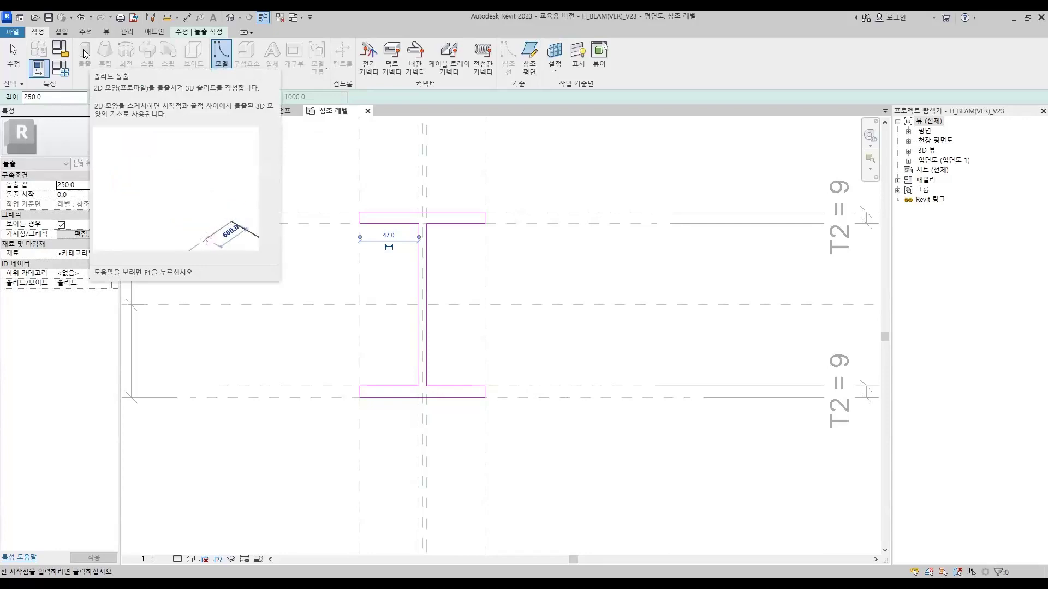
{"action": "scroll", "coordinate": [484, 279], "scroll_direction": "up", "scroll_amount": 2}
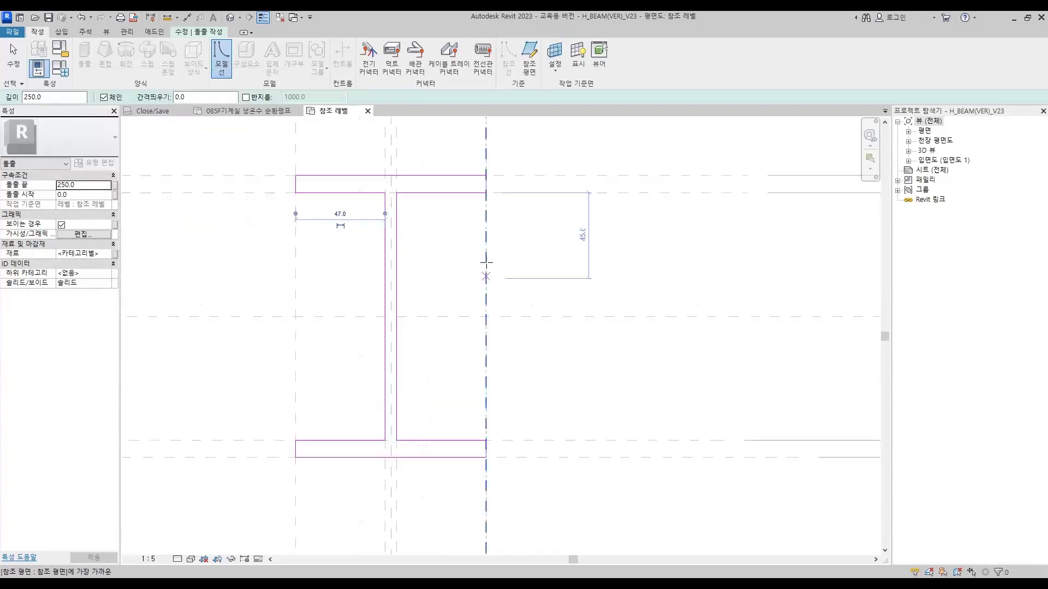
{"action": "scroll", "coordinate": [433, 246], "scroll_direction": "up", "scroll_amount": 1}
{"action": "scroll", "coordinate": [451, 241], "scroll_direction": "up", "scroll_amount": 2}
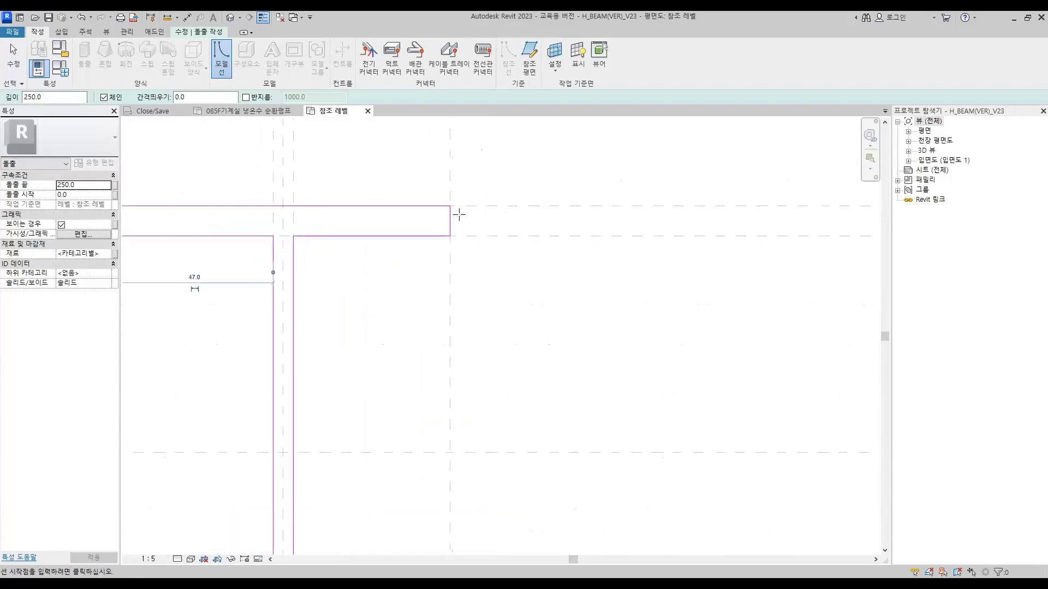
{"action": "scroll", "coordinate": [459, 214], "scroll_direction": "up", "scroll_amount": 1}
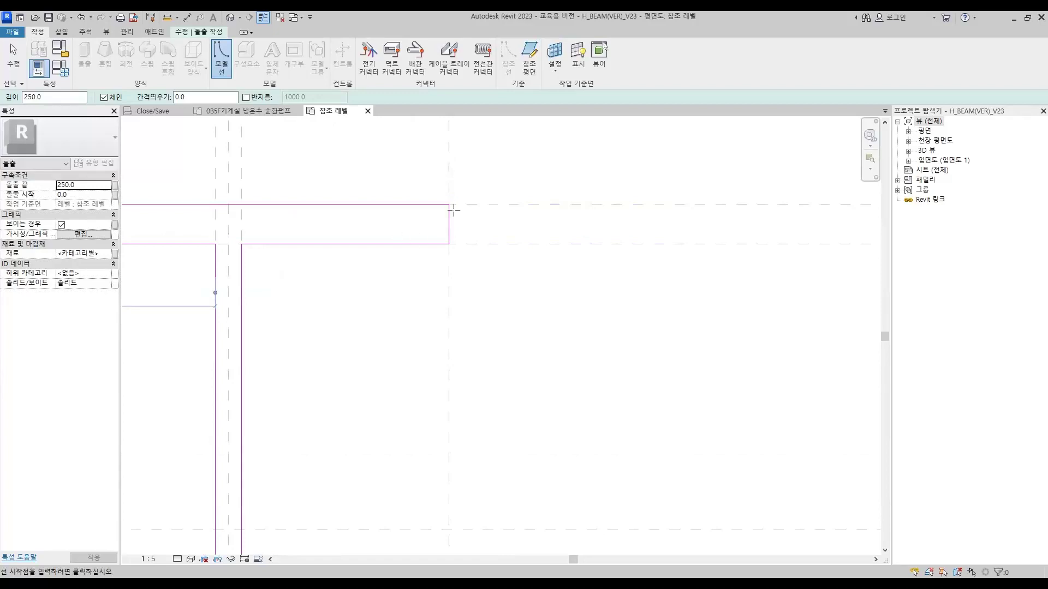
{"action": "scroll", "coordinate": [453, 210], "scroll_direction": "up", "scroll_amount": 2}
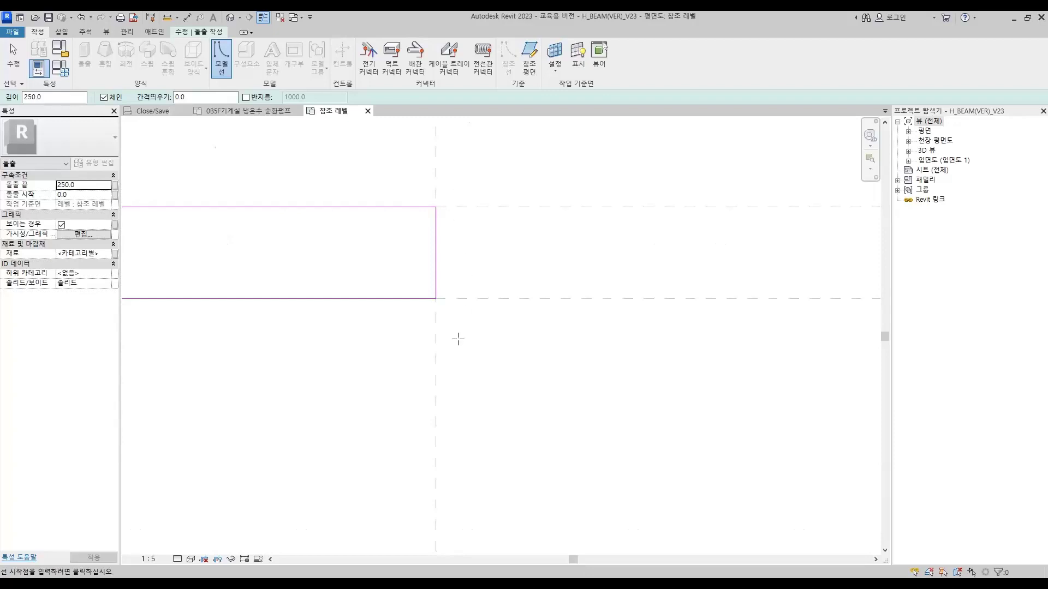
{"action": "scroll", "coordinate": [444, 309], "scroll_direction": "up", "scroll_amount": 3}
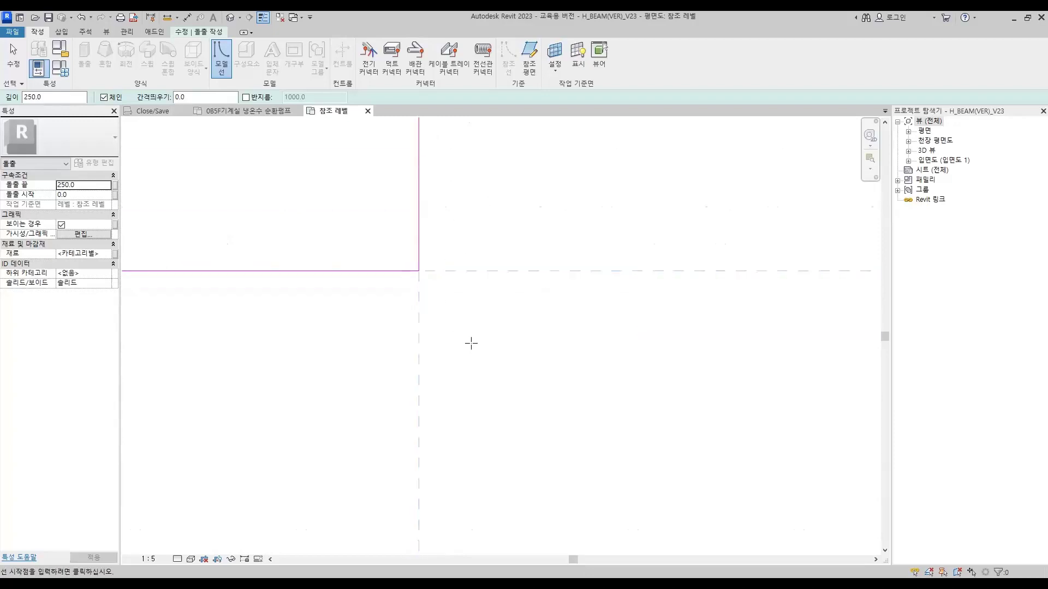
{"action": "scroll", "coordinate": [471, 343], "scroll_direction": "down", "scroll_amount": 3}
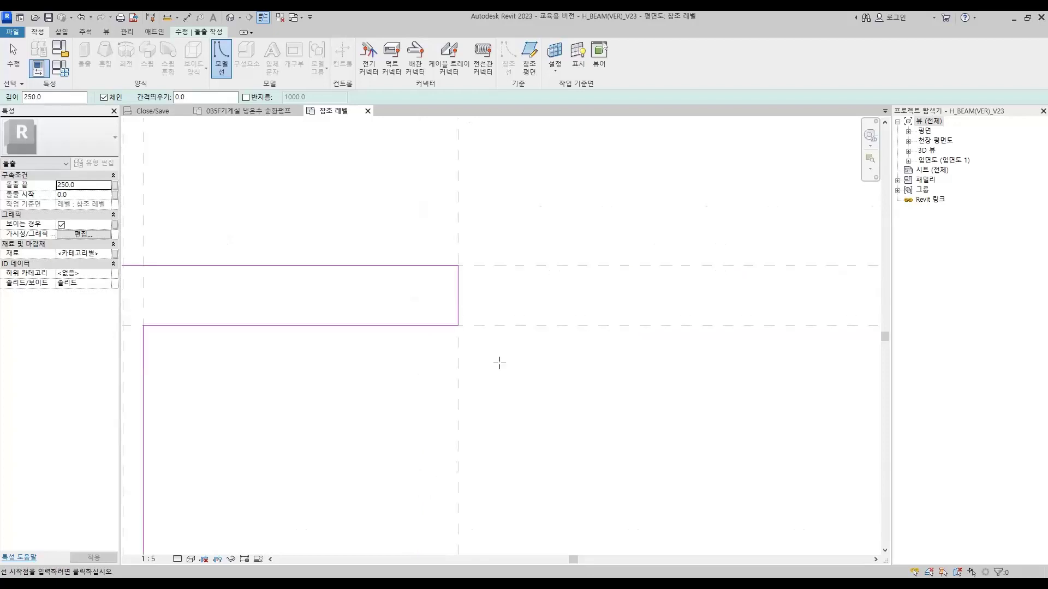
{"action": "scroll", "coordinate": [500, 363], "scroll_direction": "down", "scroll_amount": 2}
{"action": "mouse_move", "coordinate": [374, 382]}
{"action": "middle_mouse_down"}
{"action": "mouse_move", "coordinate": [531, 379]}
{"action": "mouse_move", "coordinate": [523, 372]}
{"action": "middle_mouse_up"}
{"action": "scroll", "coordinate": [437, 365], "scroll_direction": "up", "scroll_amount": 2}
{"action": "scroll", "coordinate": [362, 319], "scroll_direction": "up", "scroll_amount": 2}
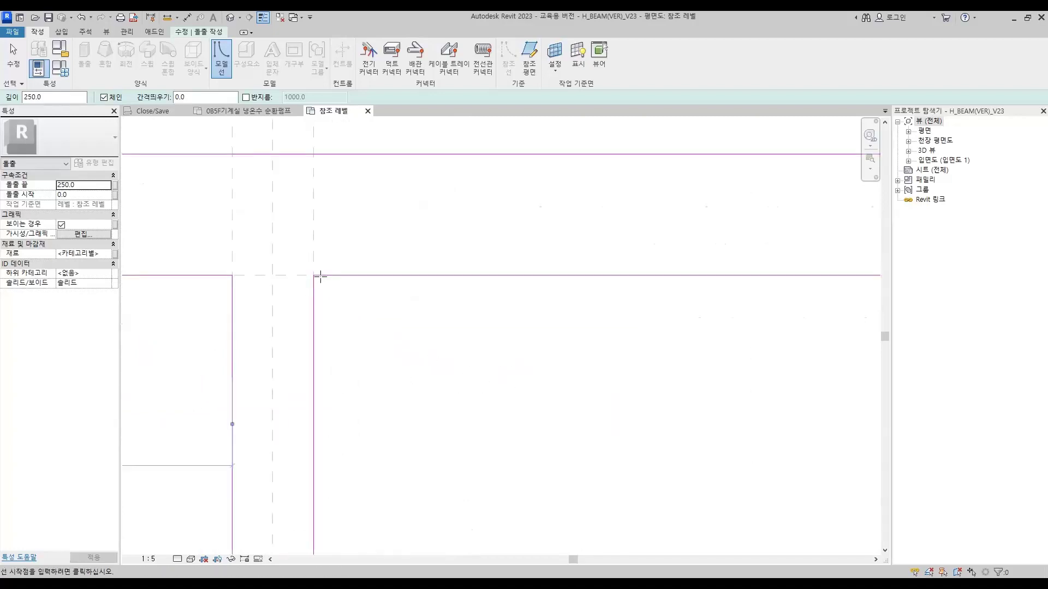
{"action": "left_click", "coordinate": [313, 276]}
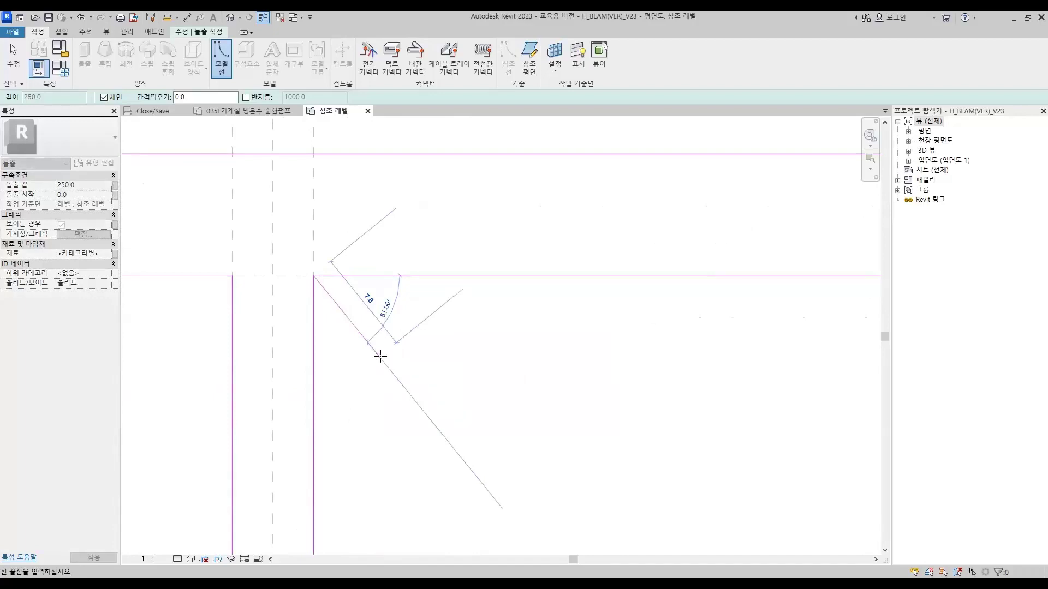
{"action": "key", "text": "Escape"}
{"action": "key", "text": "Escape"}
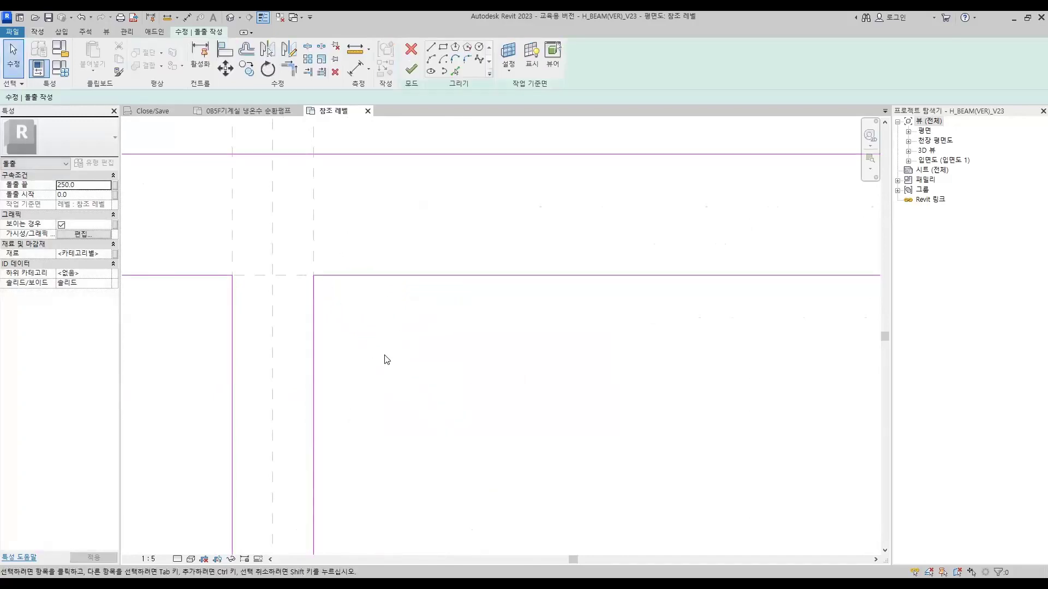
Step: Align the upper flange's top and bottom sketch lines to their horizontal reference planes and lock them
{"action": "scroll", "coordinate": [347, 352], "scroll_direction": "down", "scroll_amount": 5}
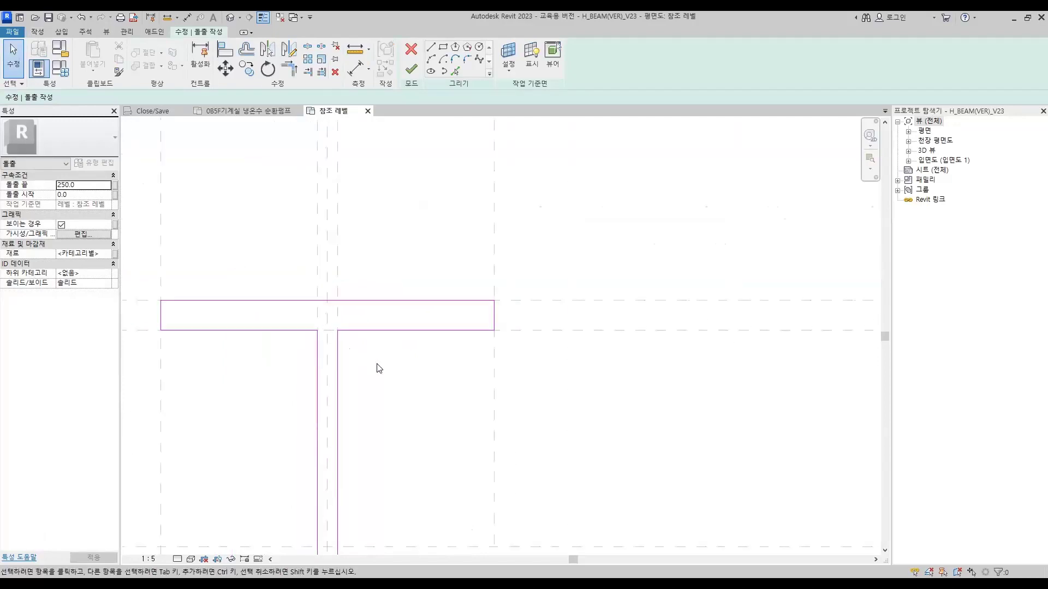
{"action": "scroll", "coordinate": [377, 367], "scroll_direction": "down", "scroll_amount": 3}
{"action": "middle_click_drag", "start_coordinate": [393, 384], "coordinate": [433, 335]}
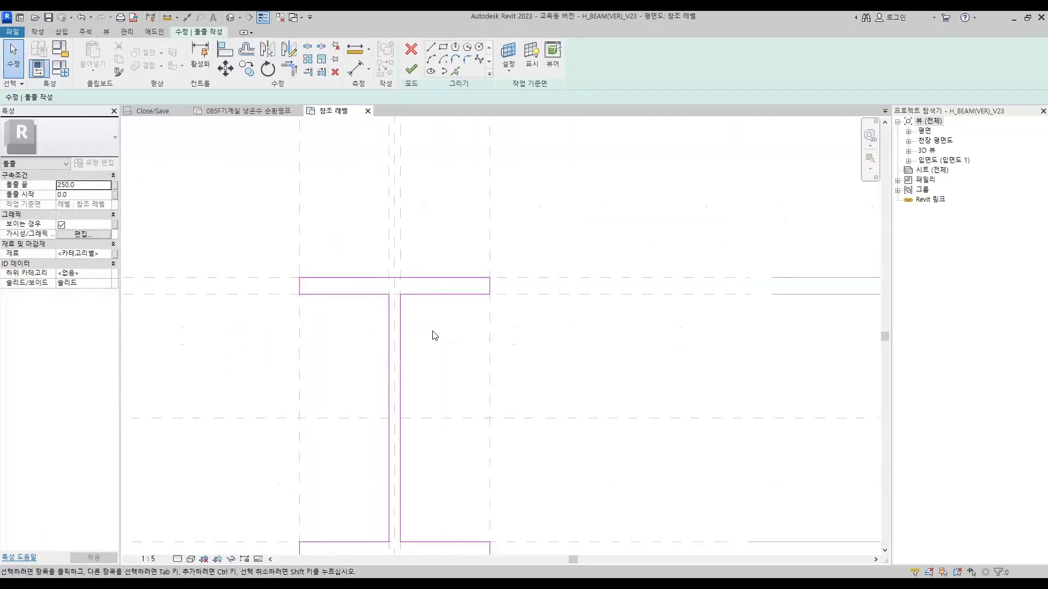
{"action": "left_click", "coordinate": [225, 52]}
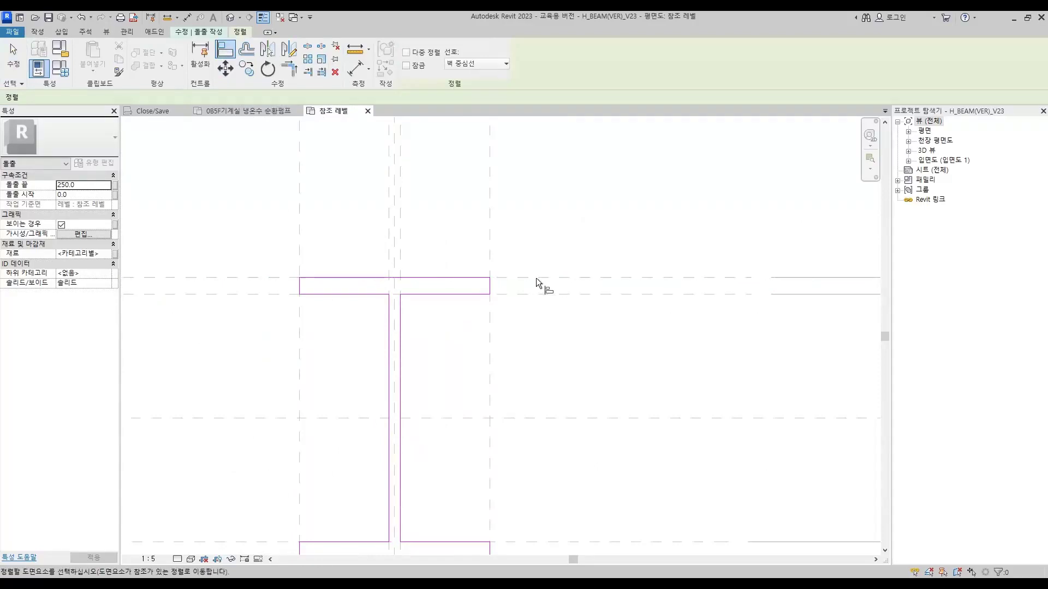
{"action": "left_click", "coordinate": [473, 278]}
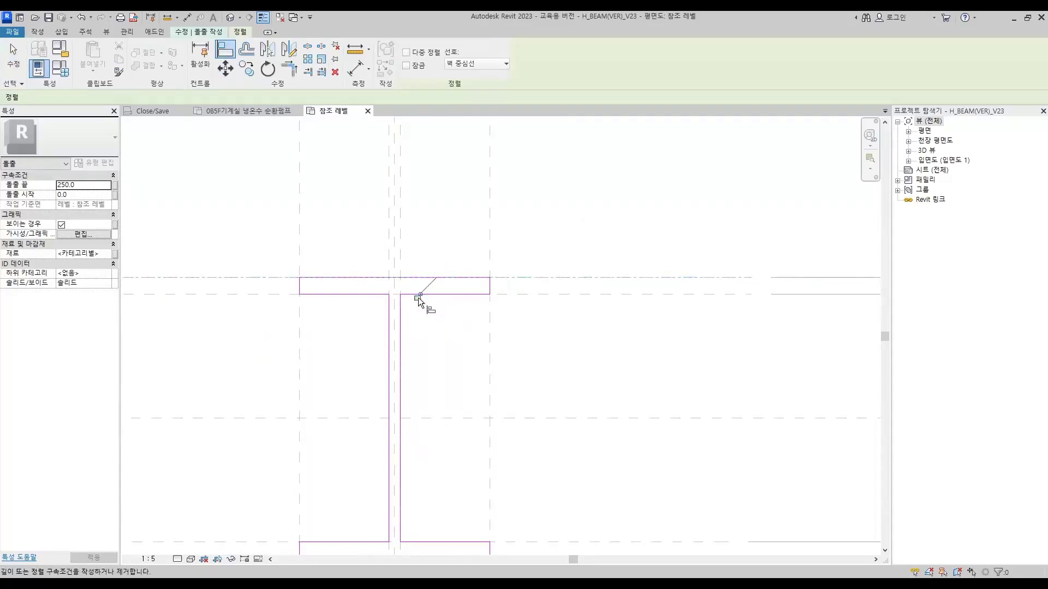
{"action": "left_click", "coordinate": [274, 296]}
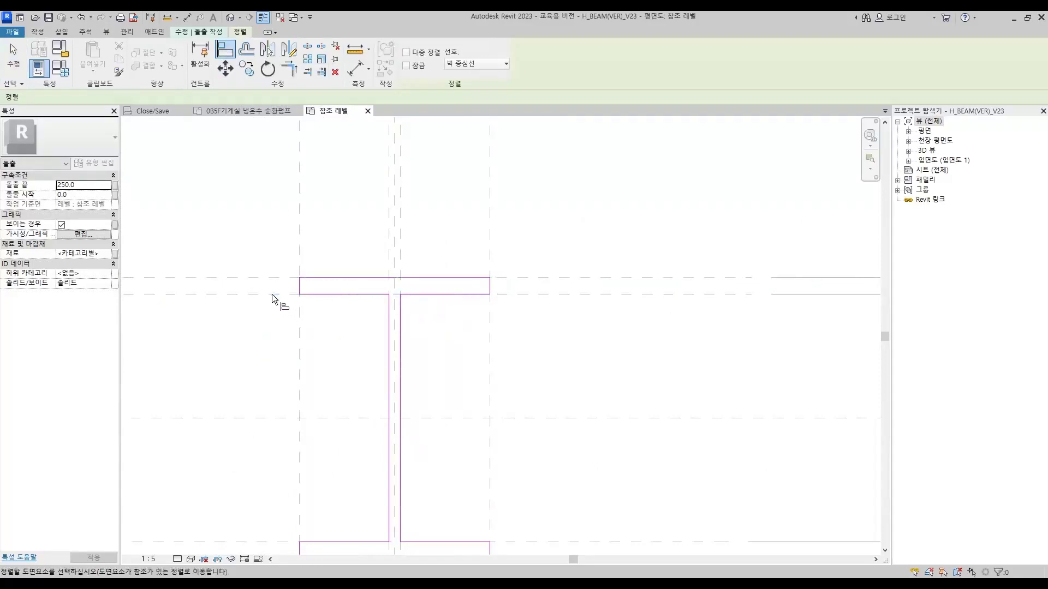
{"action": "left_click", "coordinate": [357, 296]}
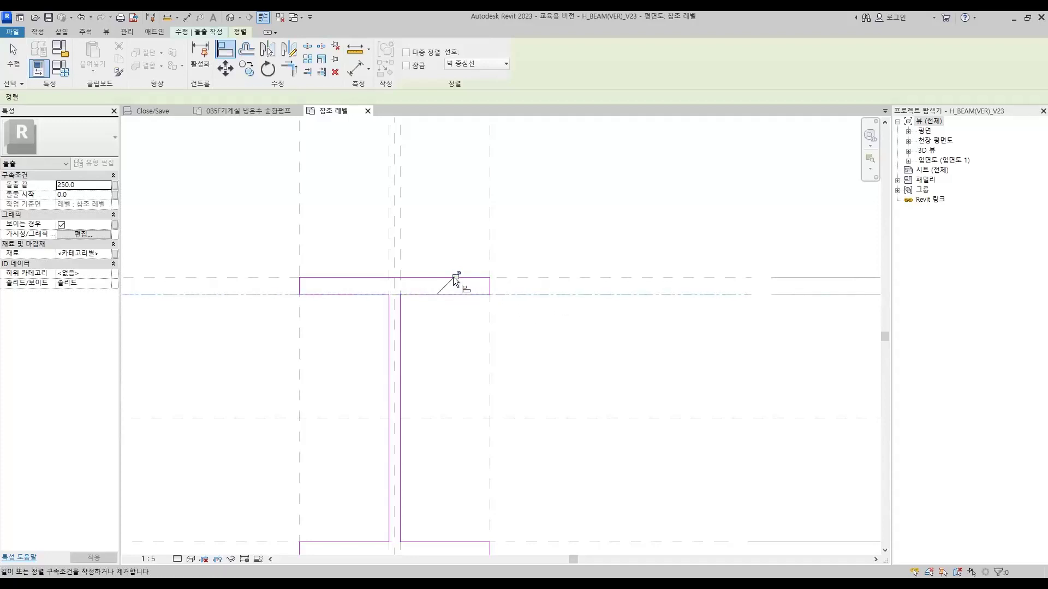
Step: Align both end lines of the upper flange to the outer vertical reference planes and lock them
{"action": "left_click", "coordinate": [491, 328]}
{"action": "left_click", "coordinate": [490, 289]}
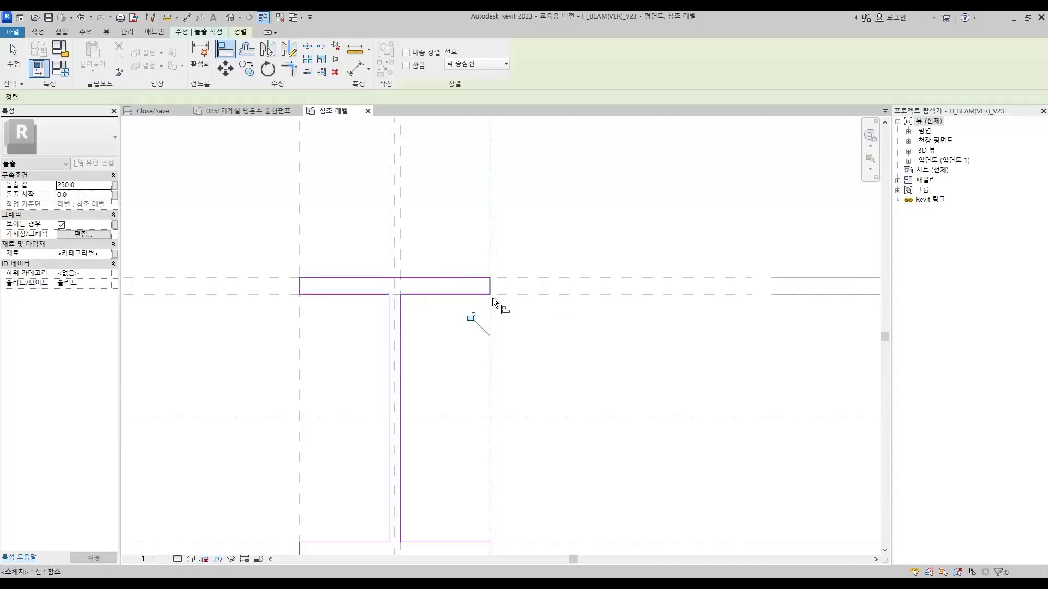
{"action": "left_click", "coordinate": [300, 311]}
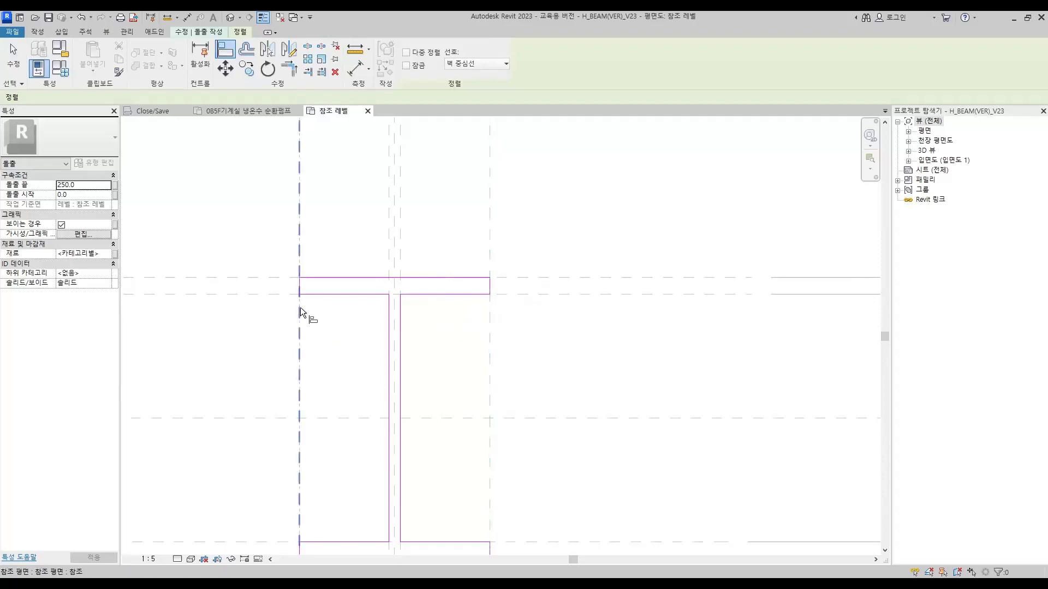
{"action": "left_click", "coordinate": [299, 286]}
Step: Align the right and left web edges to the web-thickness reference planes and lock them
{"action": "scroll", "coordinate": [298, 304], "scroll_direction": "down", "scroll_amount": 1}
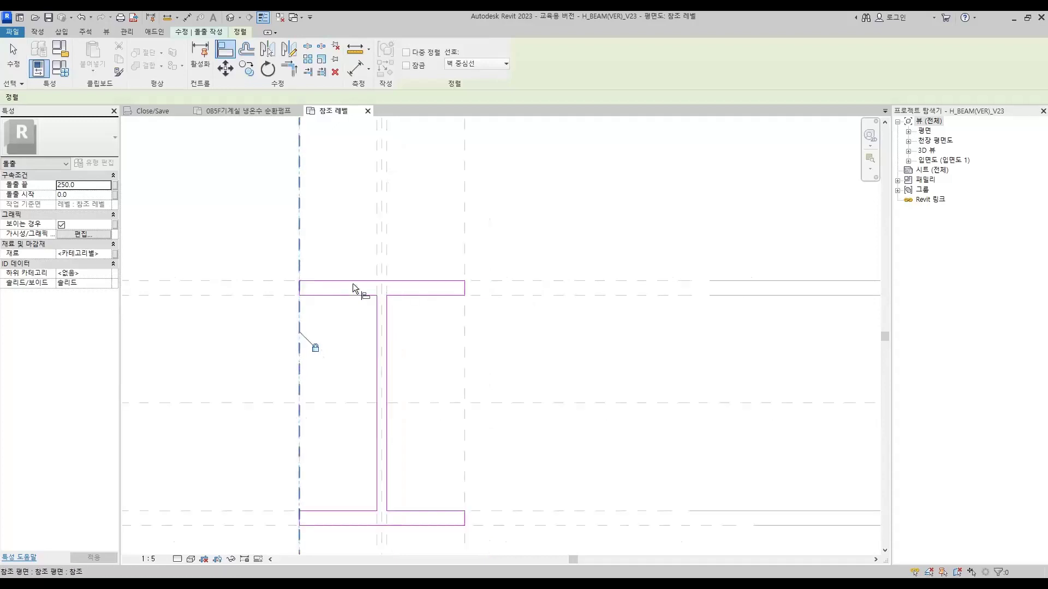
{"action": "left_click", "coordinate": [385, 249]}
{"action": "left_click", "coordinate": [387, 334]}
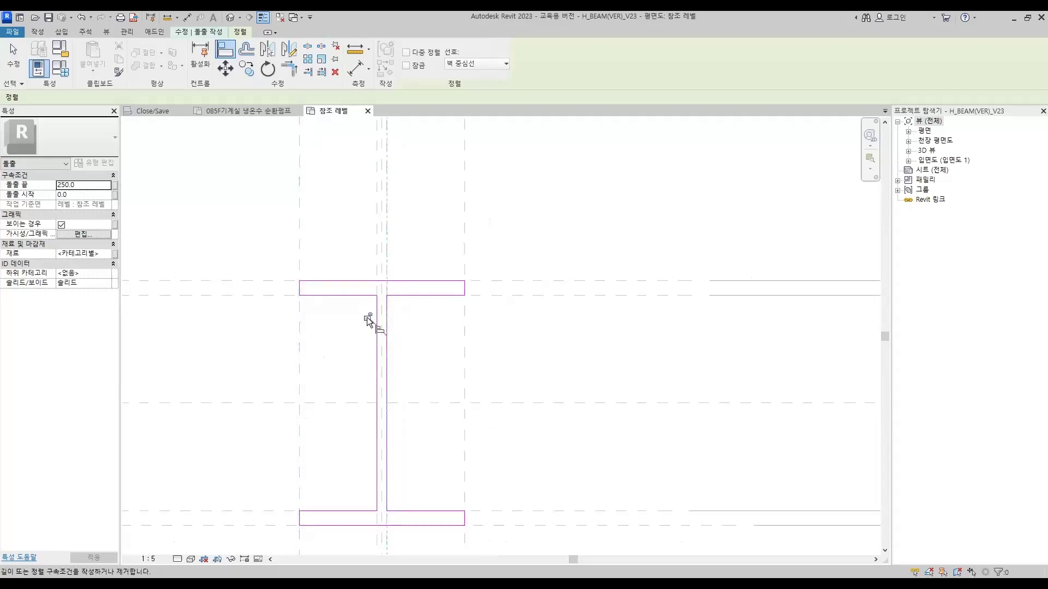
{"action": "left_click", "coordinate": [376, 272]}
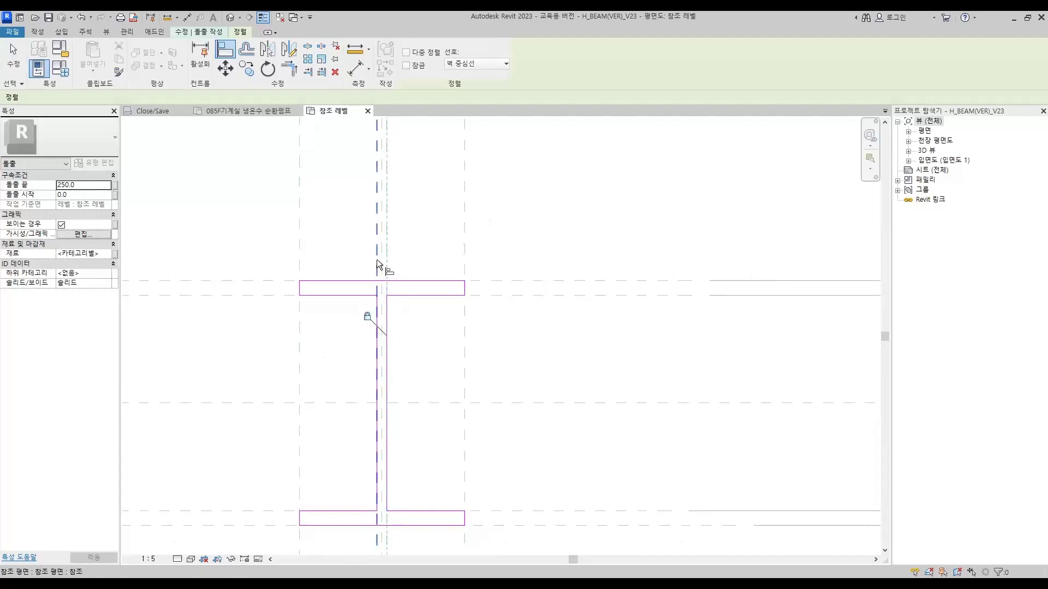
{"action": "left_click", "coordinate": [376, 339]}
Step: Align both end lines of the lower flange to the outer vertical reference planes and lock them
{"action": "middle_click_drag", "start_coordinate": [482, 334], "coordinate": [500, 224]}
{"action": "left_click", "coordinate": [484, 440]}
{"action": "left_click", "coordinate": [483, 410]}
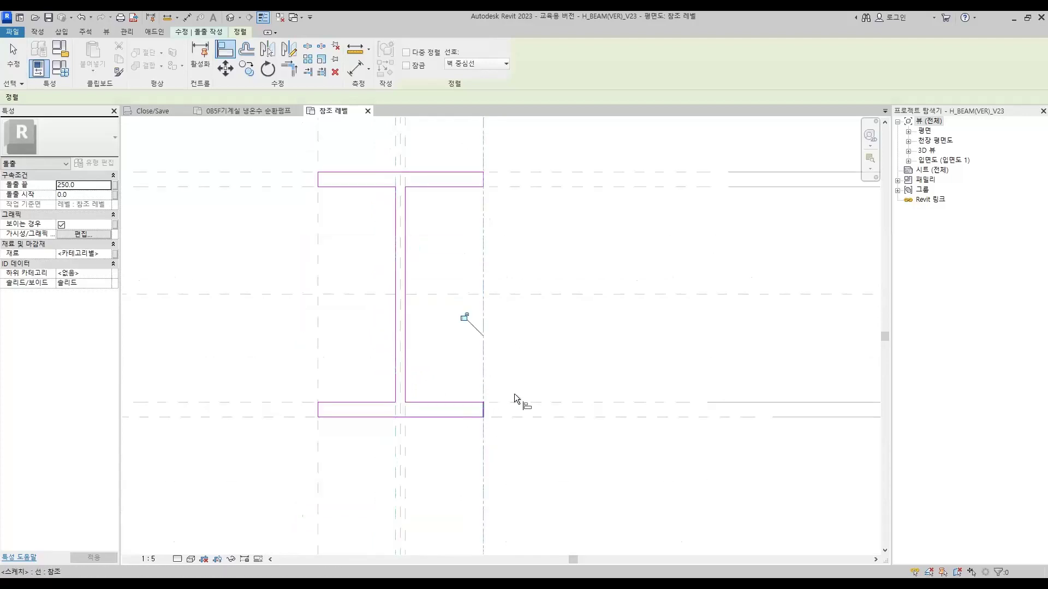
{"action": "left_click", "coordinate": [316, 401]}
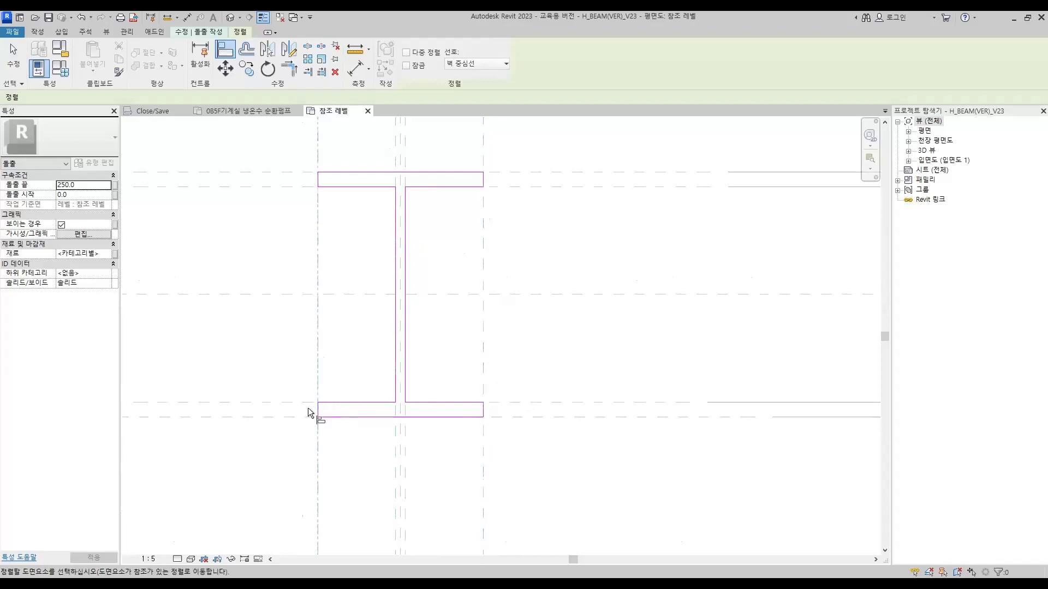
{"action": "left_click", "coordinate": [318, 410]}
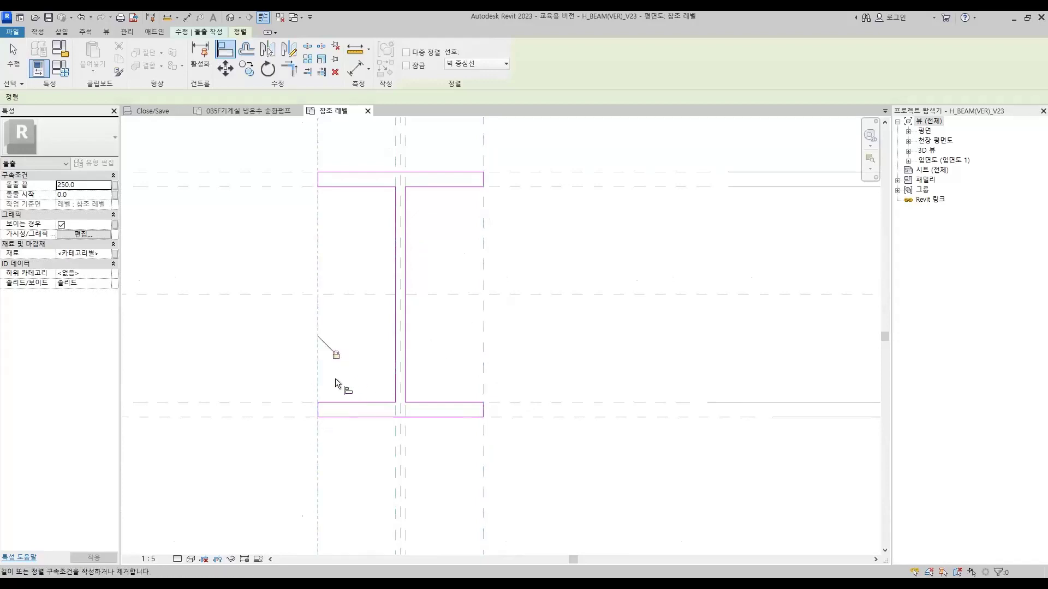
Step: Align the lower flange's top and bottom sketch lines to their horizontal reference planes and lock them
{"action": "left_click", "coordinate": [277, 404]}
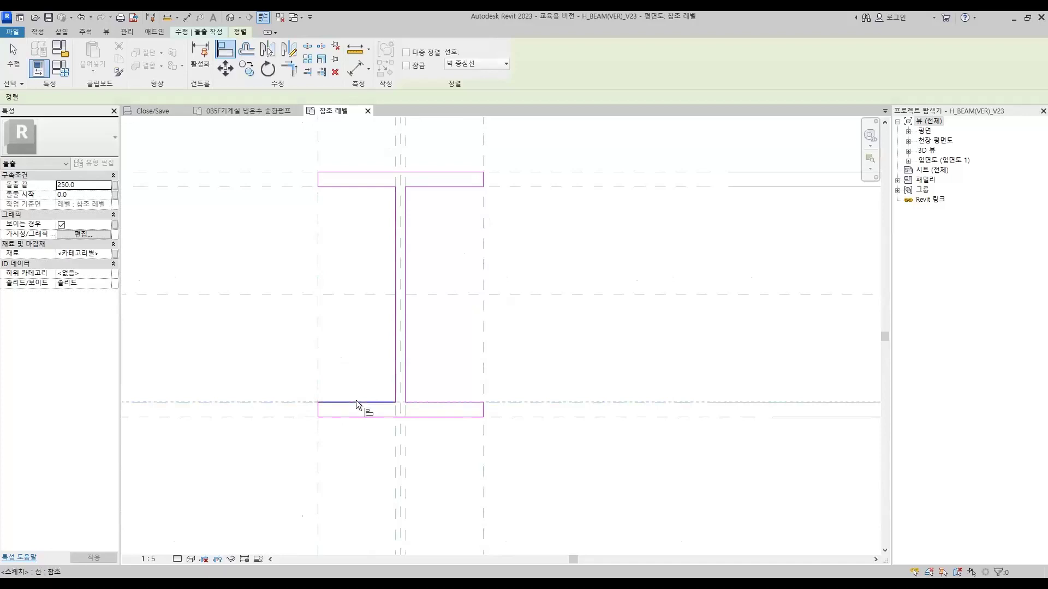
{"action": "left_click", "coordinate": [390, 403]}
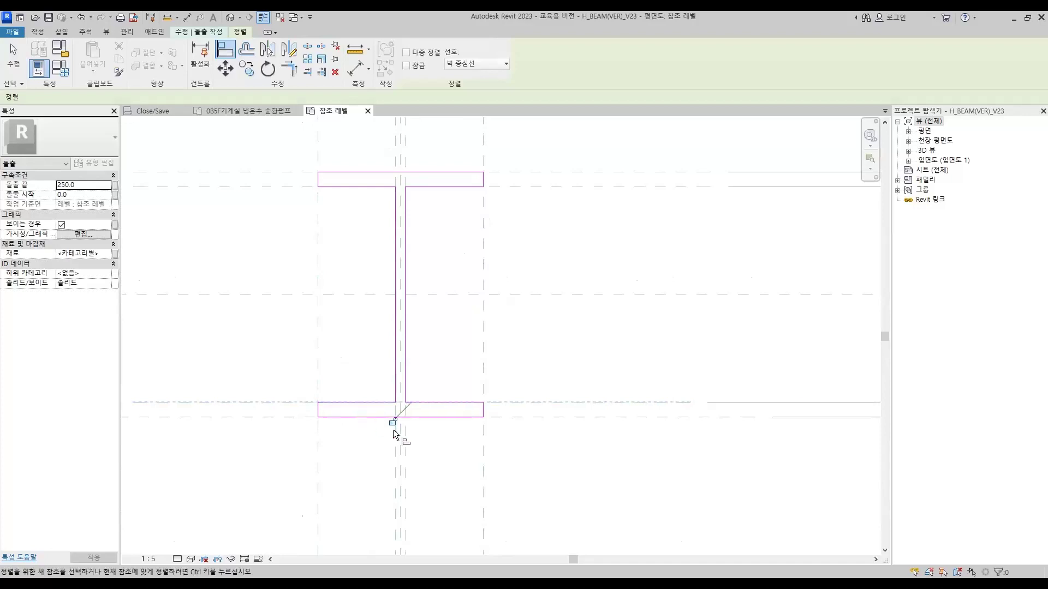
{"action": "left_click", "coordinate": [553, 404]}
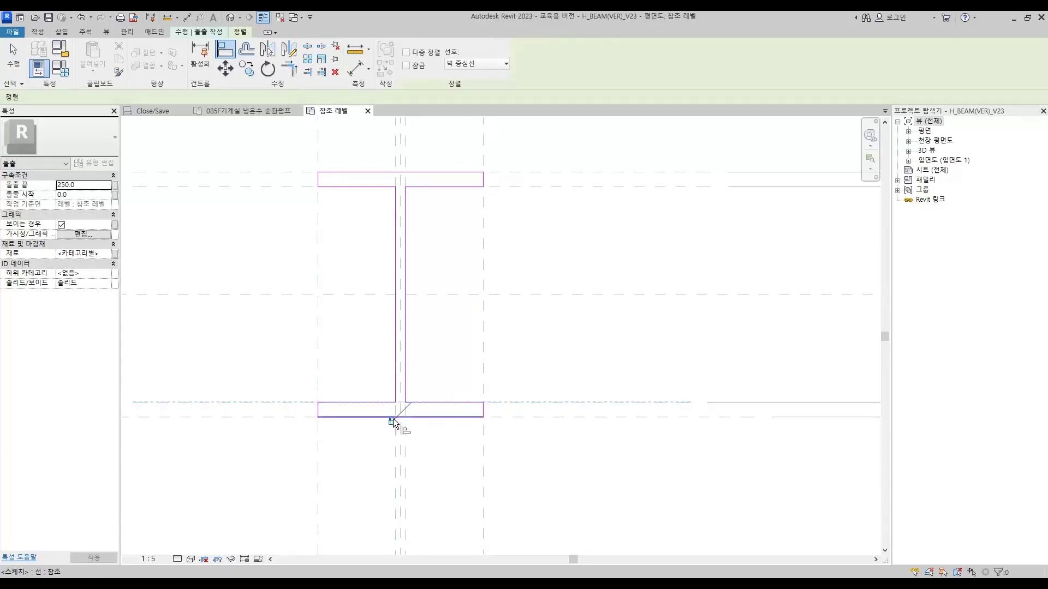
{"action": "left_click", "coordinate": [463, 420]}
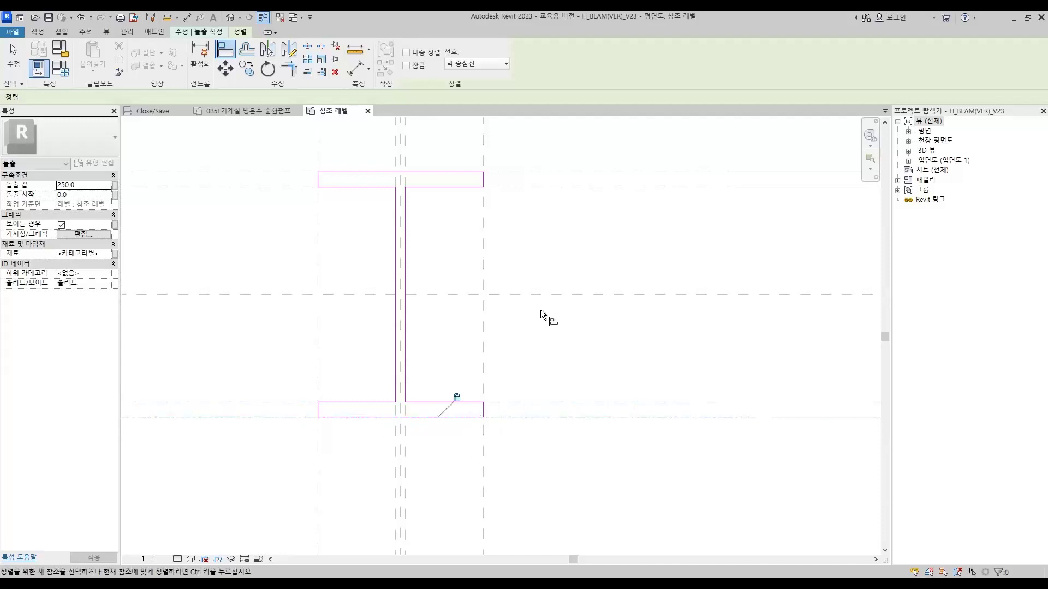
Step: Finish the H-profile extrusion sketch and show the solid in the default 3D view
{"action": "left_click", "coordinate": [207, 34]}
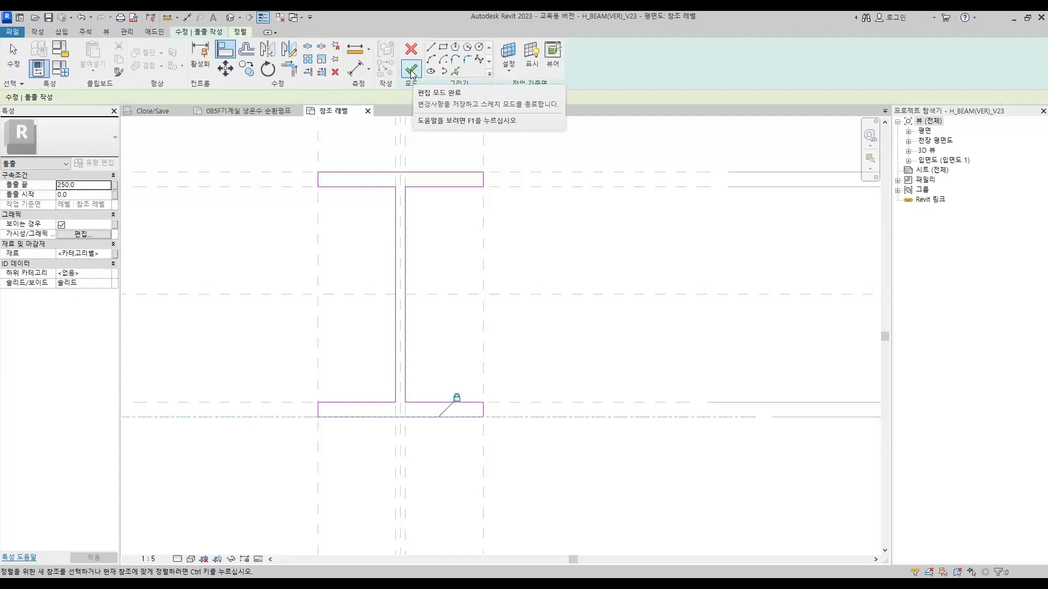
{"action": "left_click", "coordinate": [411, 69]}
{"action": "left_click", "coordinate": [578, 263]}
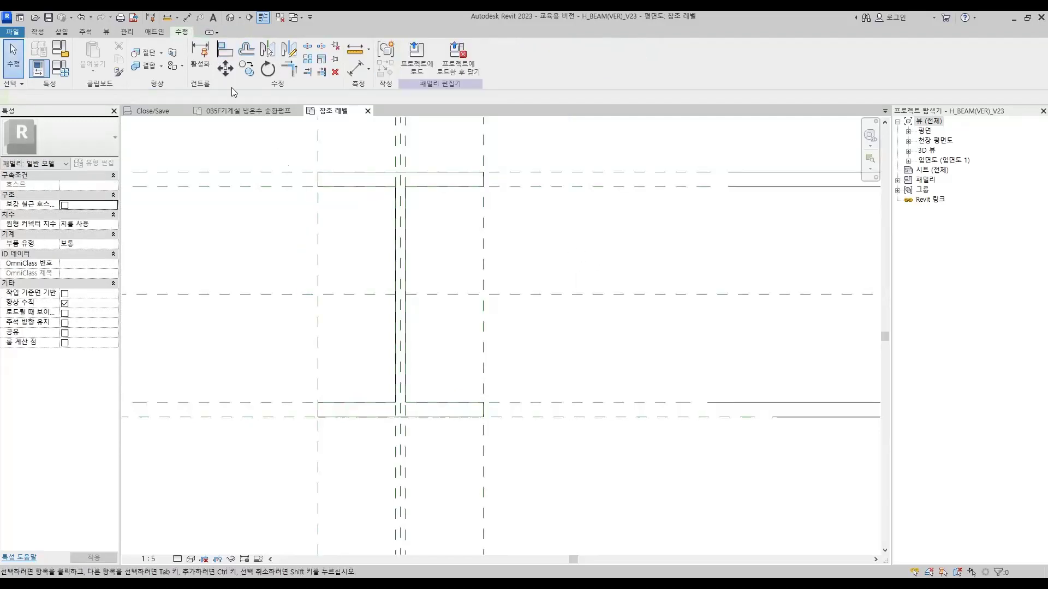
{"action": "left_click", "coordinate": [230, 18]}
{"action": "scroll", "coordinate": [510, 358], "scroll_direction": "down", "scroll_amount": 2}
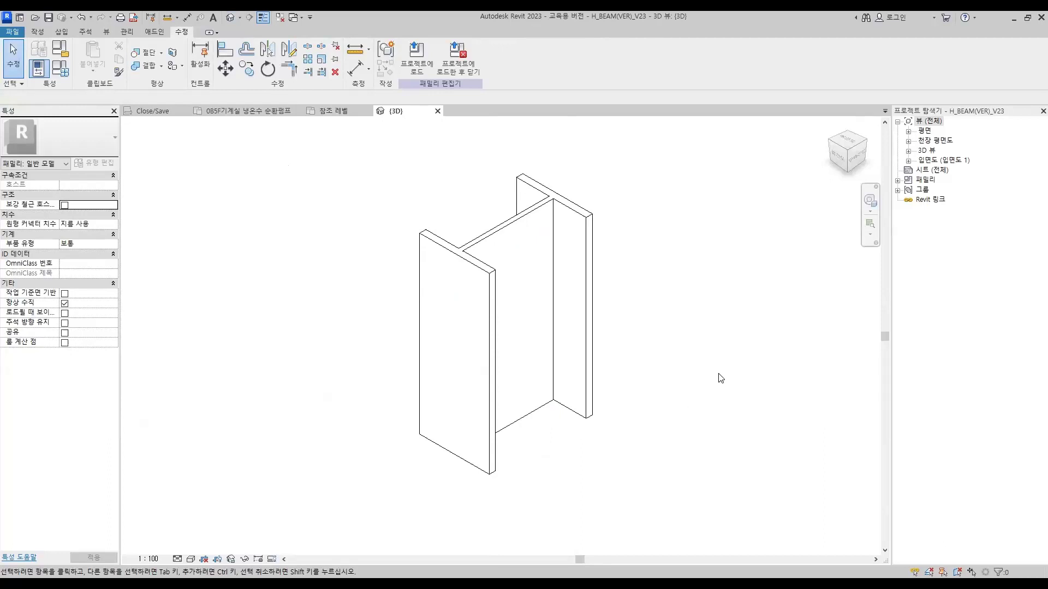
{"action": "key", "text": "z"}
{"action": "key", "text": "r"}
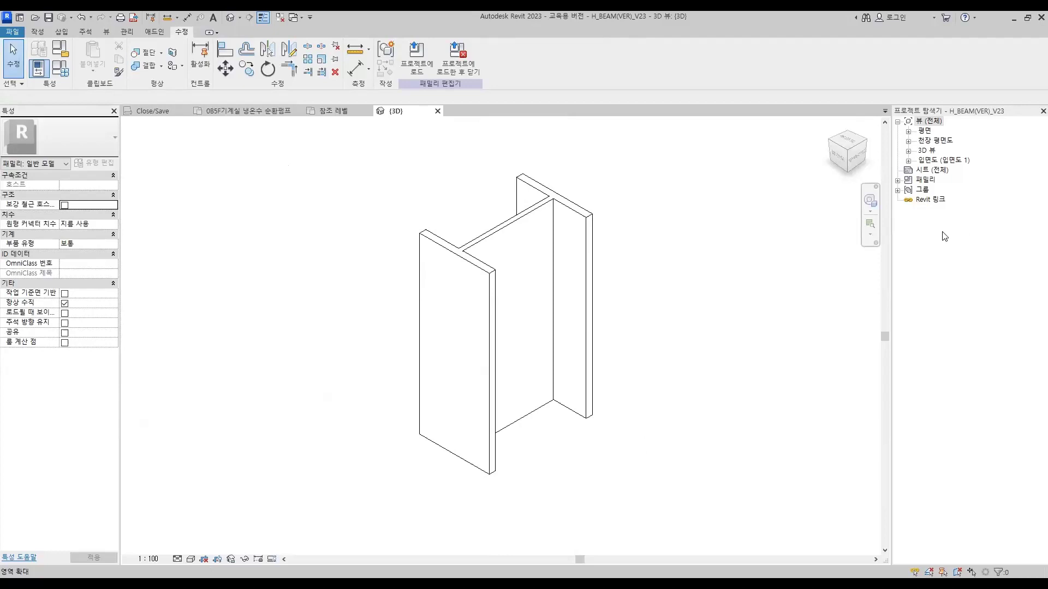
Step: In the 전면 elevation, draw a horizontal reference plane about 591 mm above the reference level, over the extrusion's top
{"action": "left_click", "coordinate": [909, 161]}
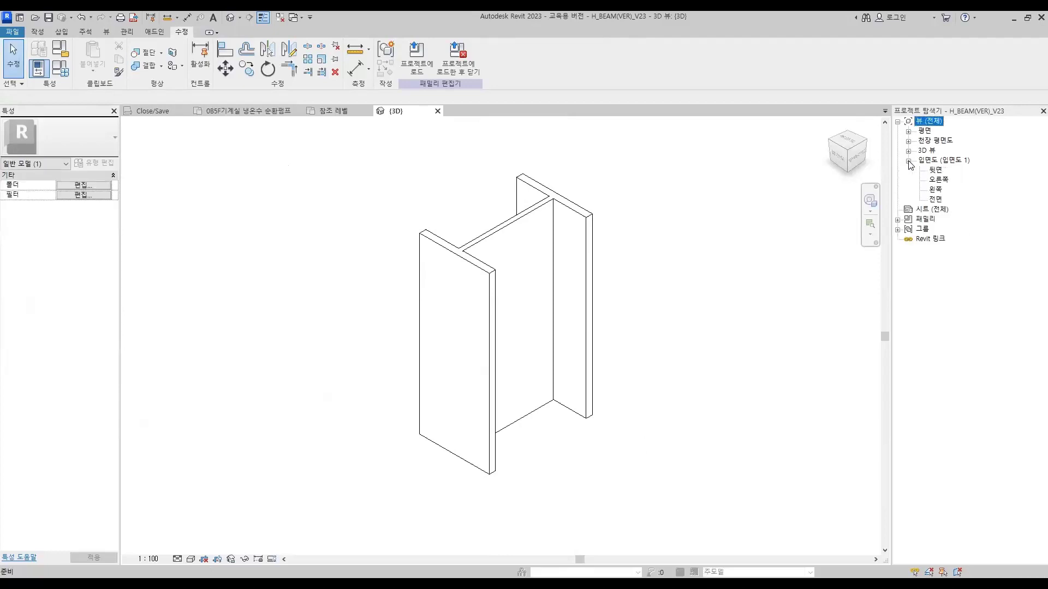
{"action": "double_click", "coordinate": [937, 200]}
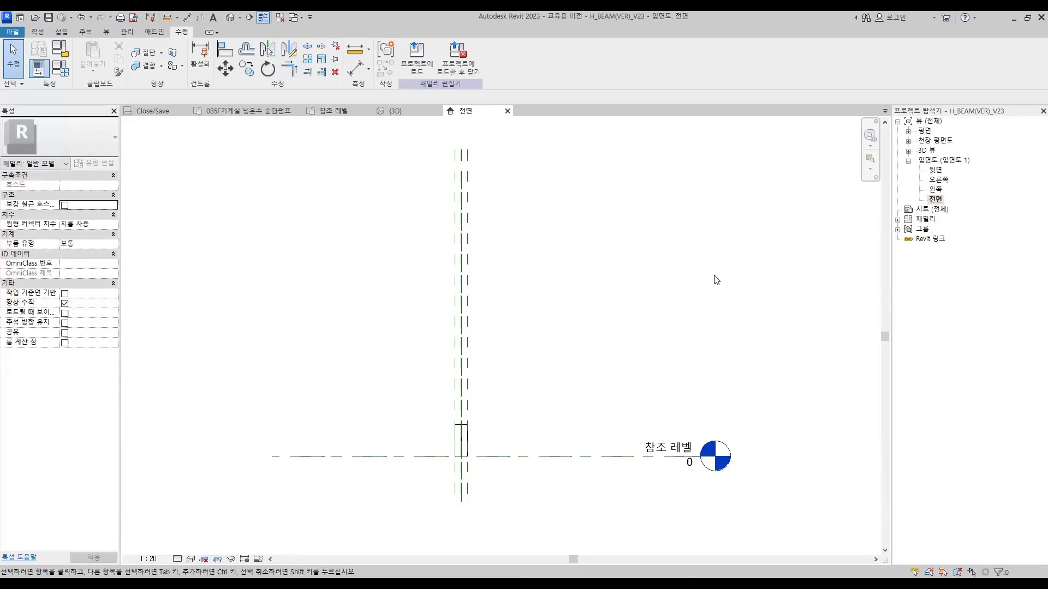
{"action": "key", "text": "r"}
{"action": "key", "text": "p"}
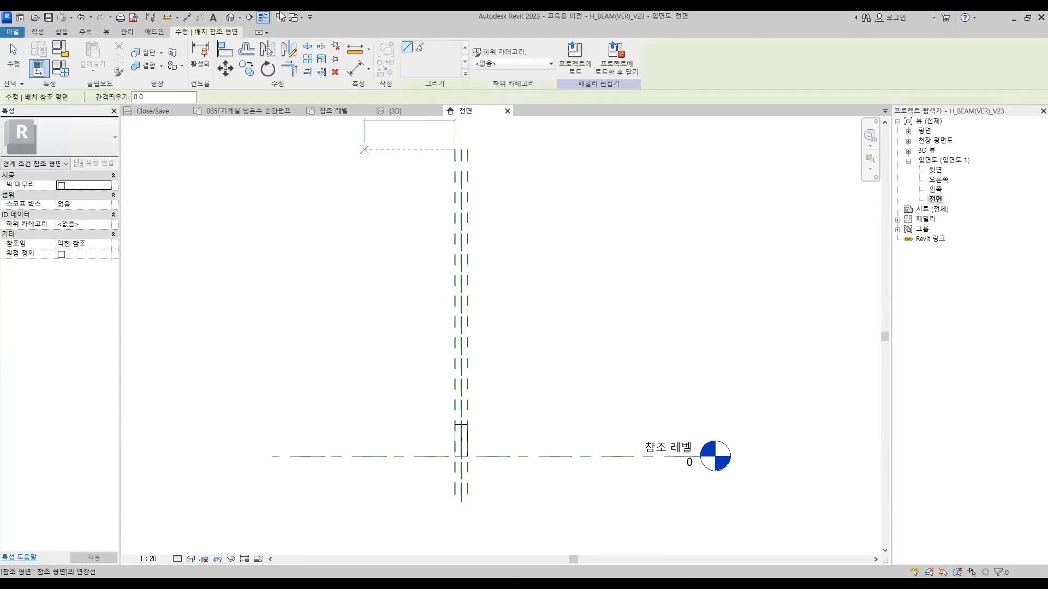
{"action": "left_click", "coordinate": [421, 382]}
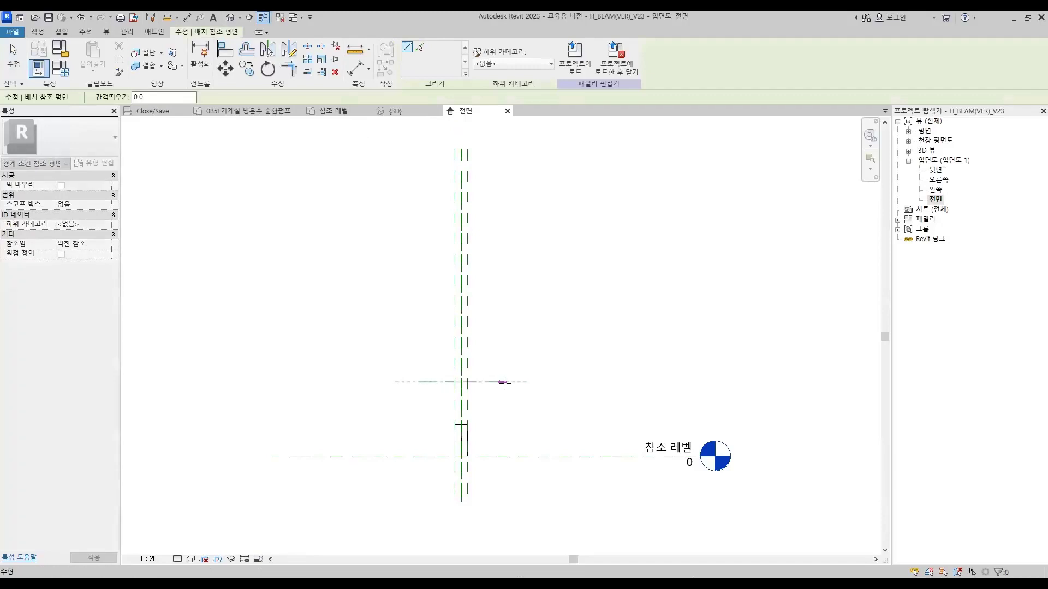
{"action": "left_click", "coordinate": [505, 382]}
Step: Dimension the height from the reference level to the horizontal reference plane above the extrusion
{"action": "left_click", "coordinate": [355, 69]}
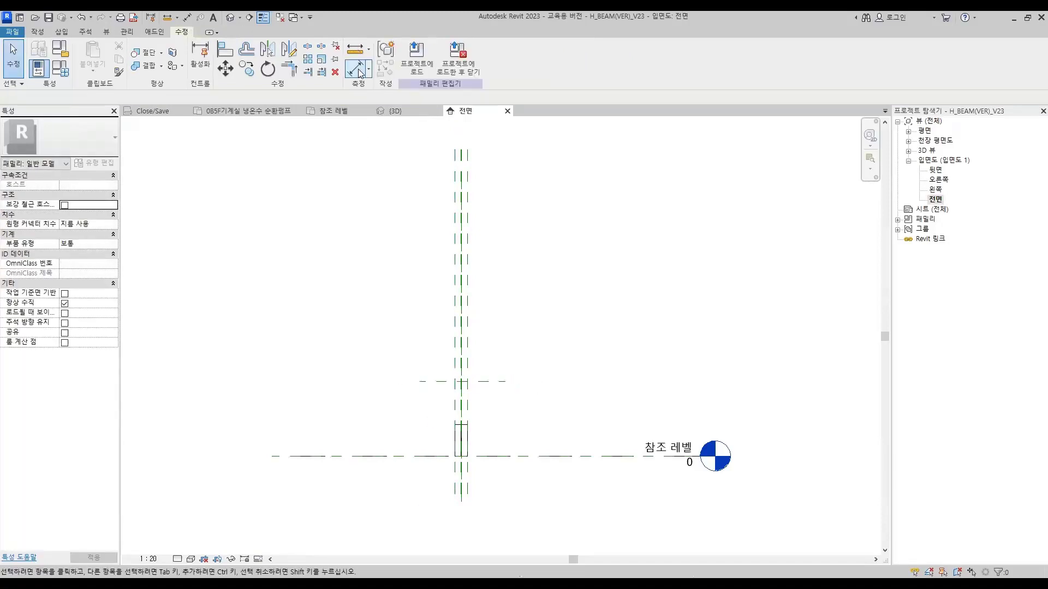
{"action": "left_click", "coordinate": [404, 456]}
{"action": "left_click", "coordinate": [431, 382]}
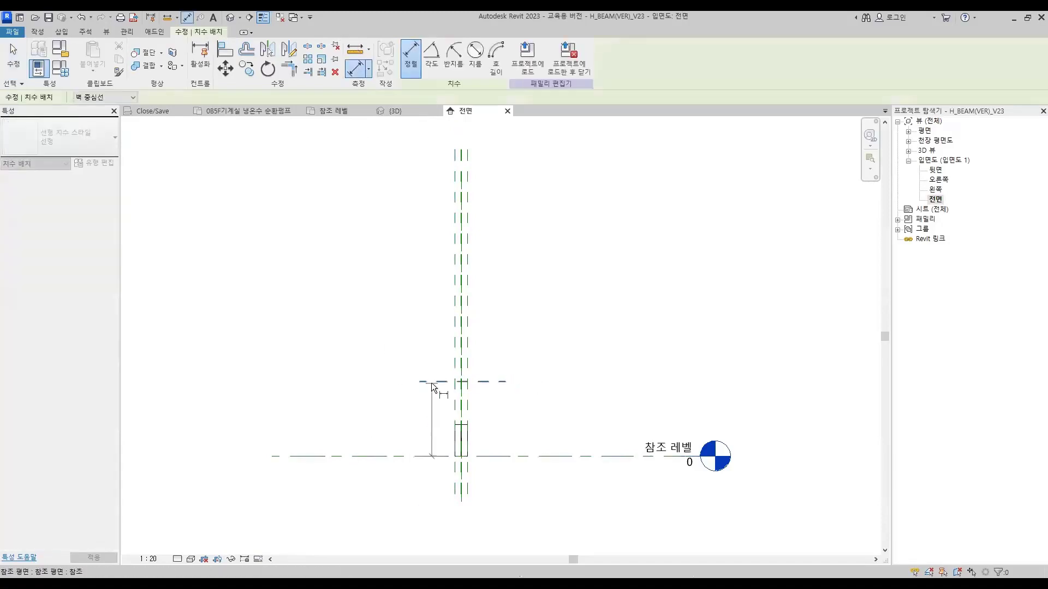
{"action": "left_click", "coordinate": [401, 408]}
{"action": "key", "text": "Escape"}
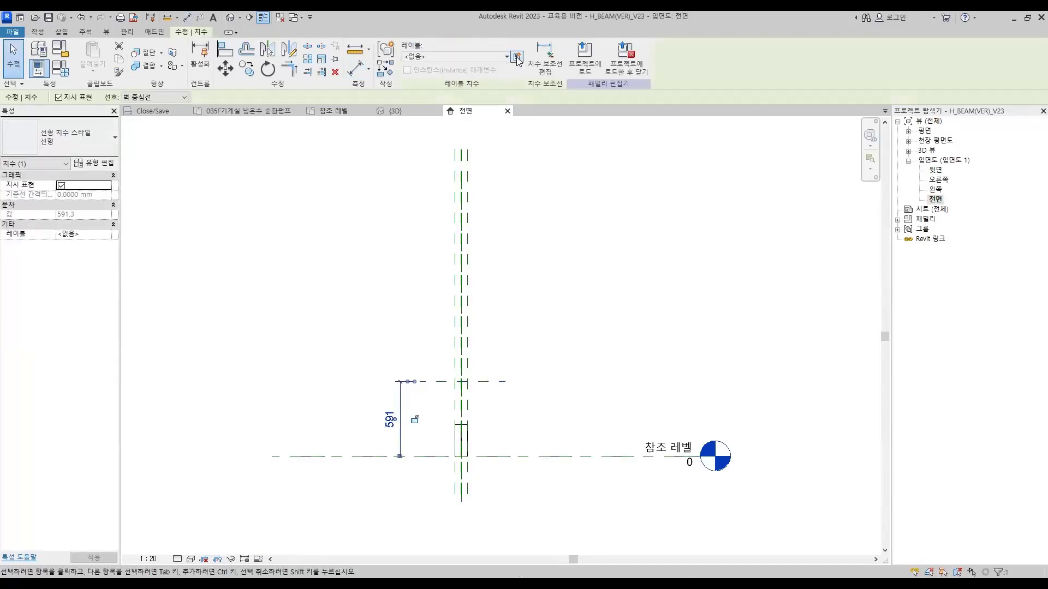
Step: Label the height dimension with a new instance family parameter named Length, grouped under 치수
{"action": "left_click", "coordinate": [517, 57]}
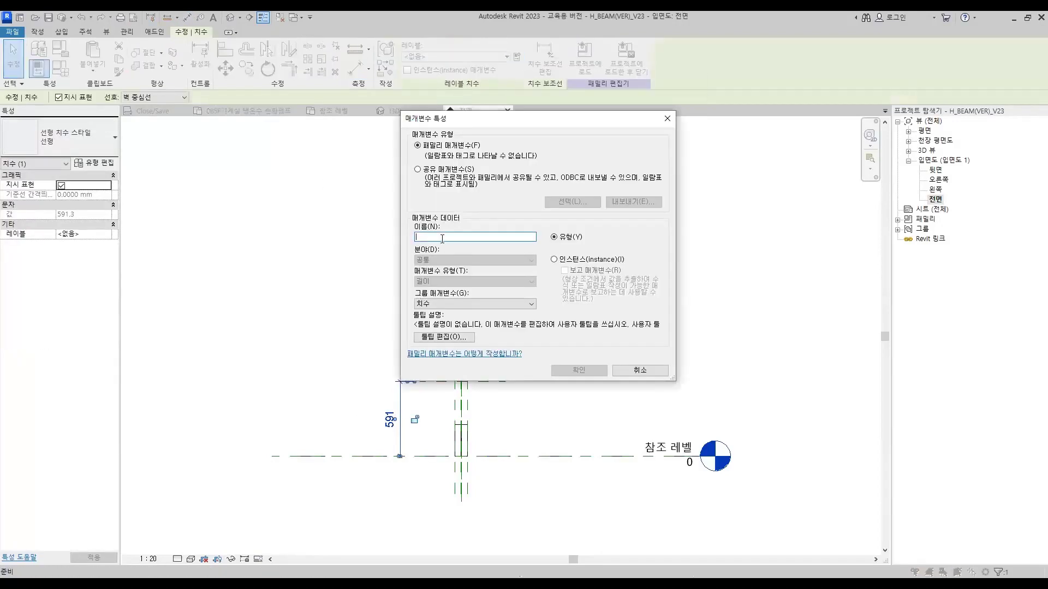
{"action": "type", "text": "Length"}
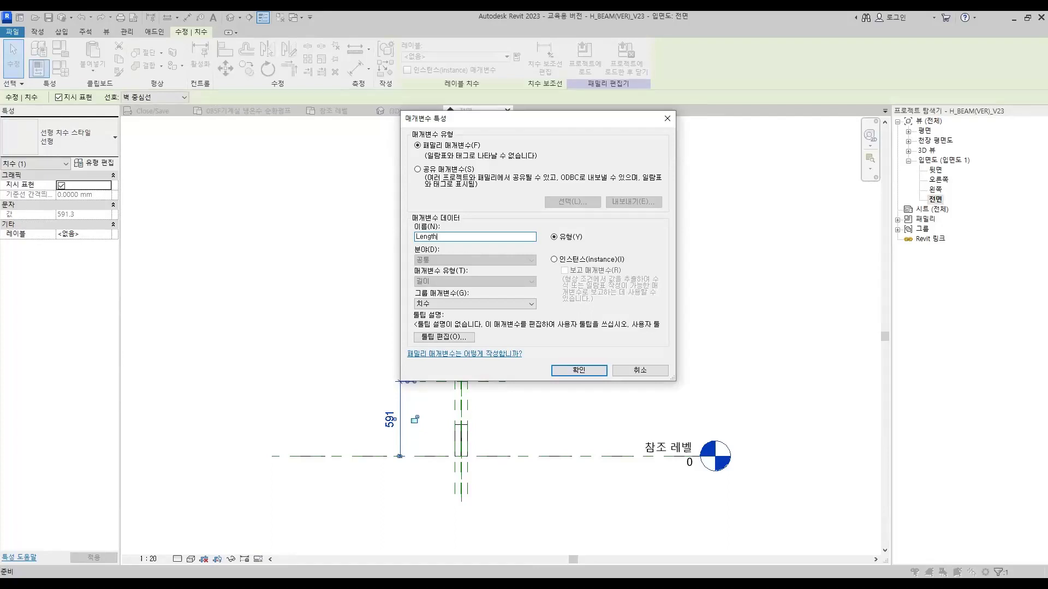
{"action": "left_click", "coordinate": [555, 260]}
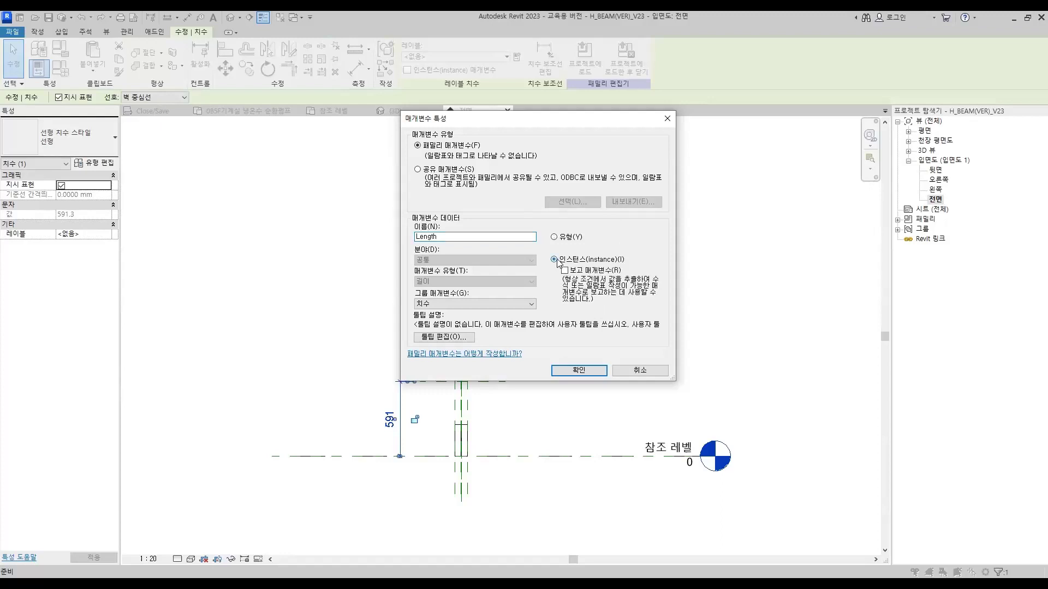
{"action": "left_click", "coordinate": [581, 371]}
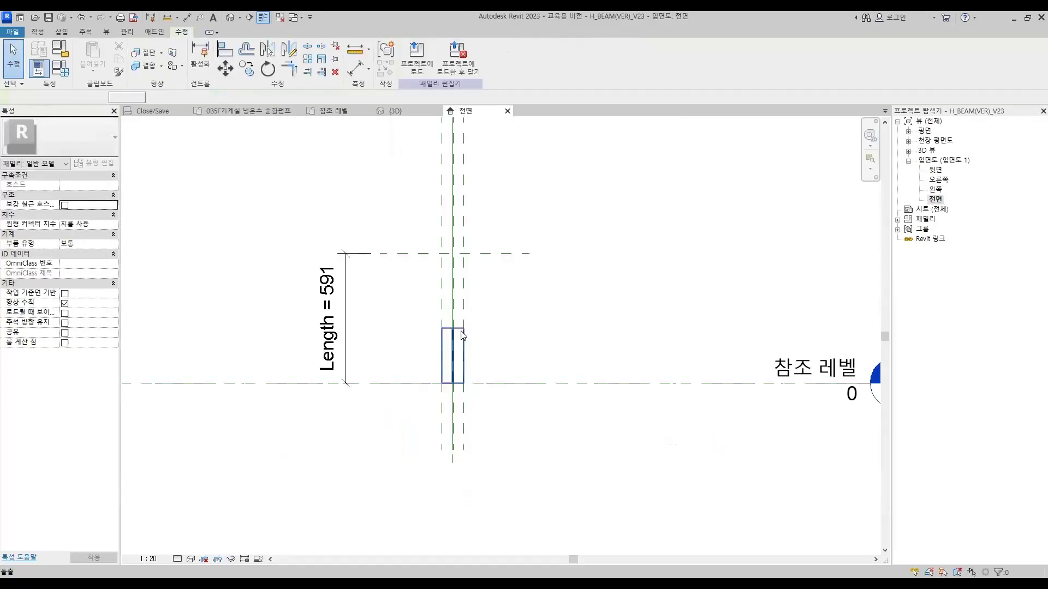
Step: Stretch the top of the H-beam extrusion up to the horizontal reference plane and lock it there
{"action": "left_click", "coordinate": [462, 335]}
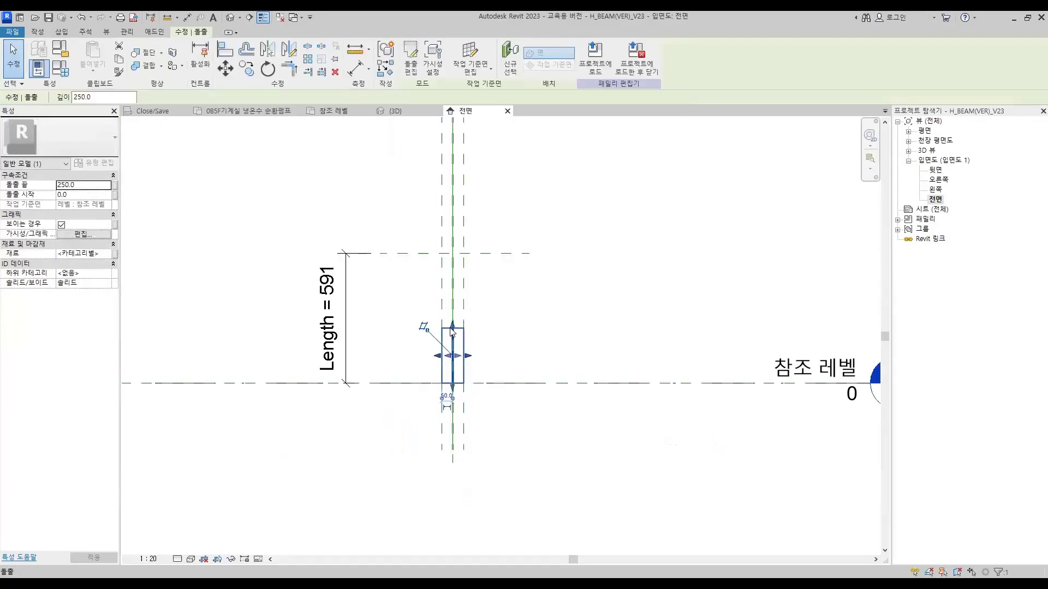
{"action": "left_click_drag", "start_coordinate": [453, 328], "coordinate": [462, 256]}
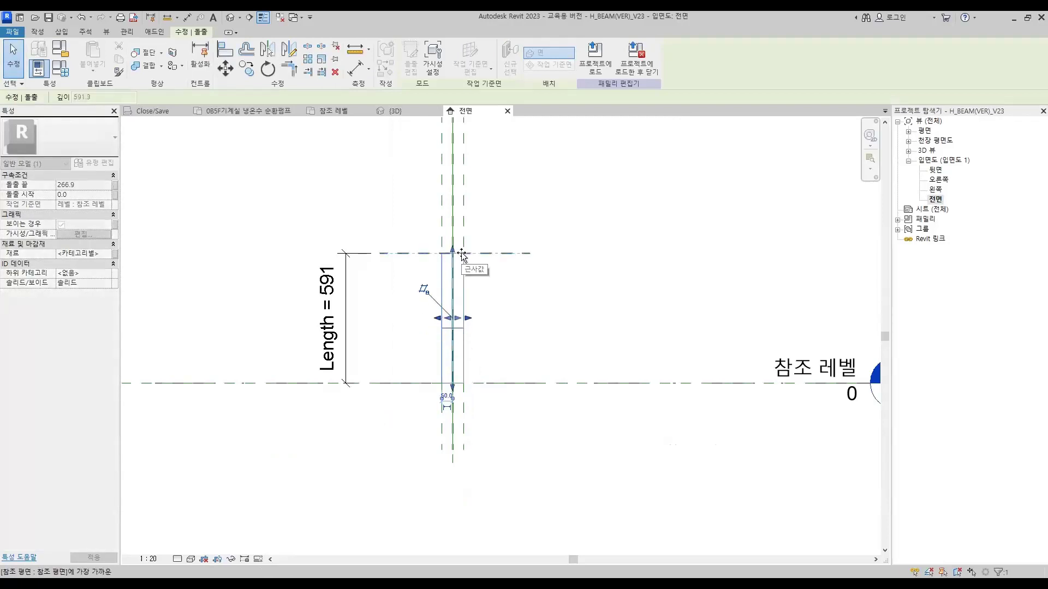
{"action": "left_click_drag", "start_coordinate": [463, 255], "coordinate": [463, 256]}
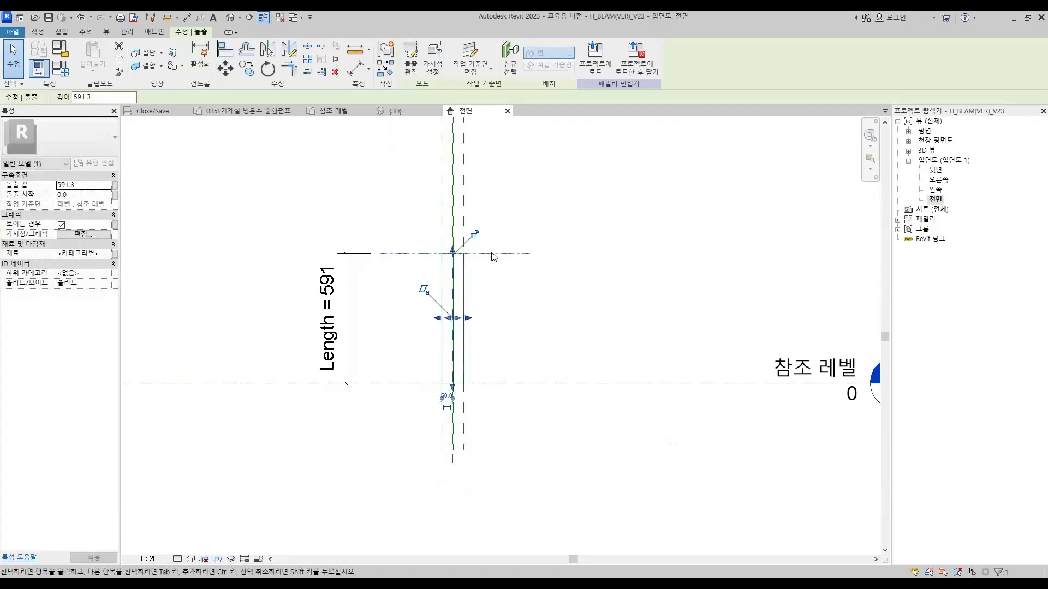
{"action": "left_click", "coordinate": [474, 236]}
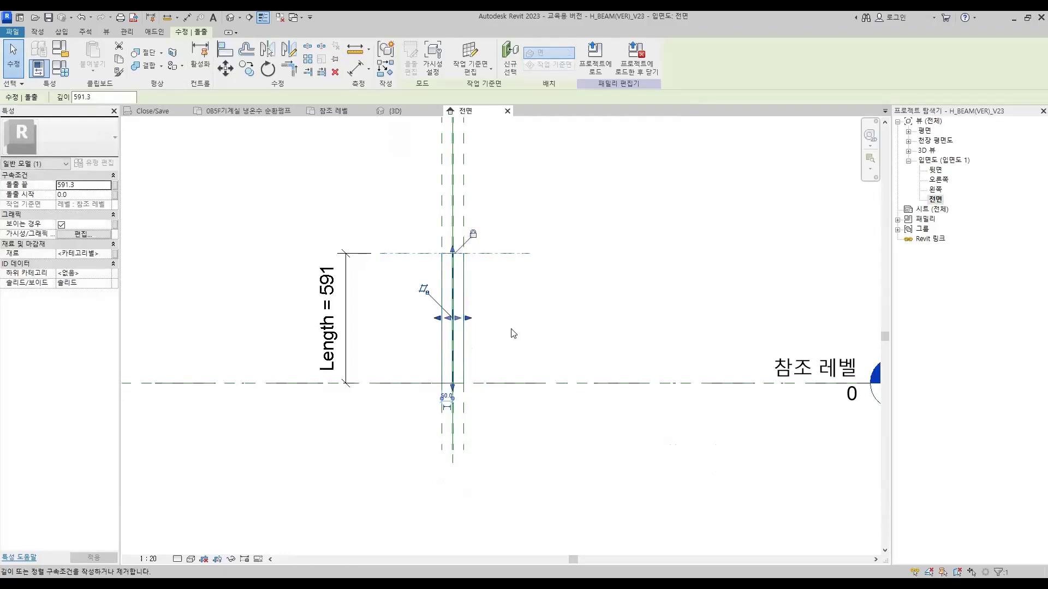
Step: Align the bottom of the extrusion to the reference level with its shape handle
{"action": "scroll", "coordinate": [459, 399], "scroll_direction": "up", "scroll_amount": 5}
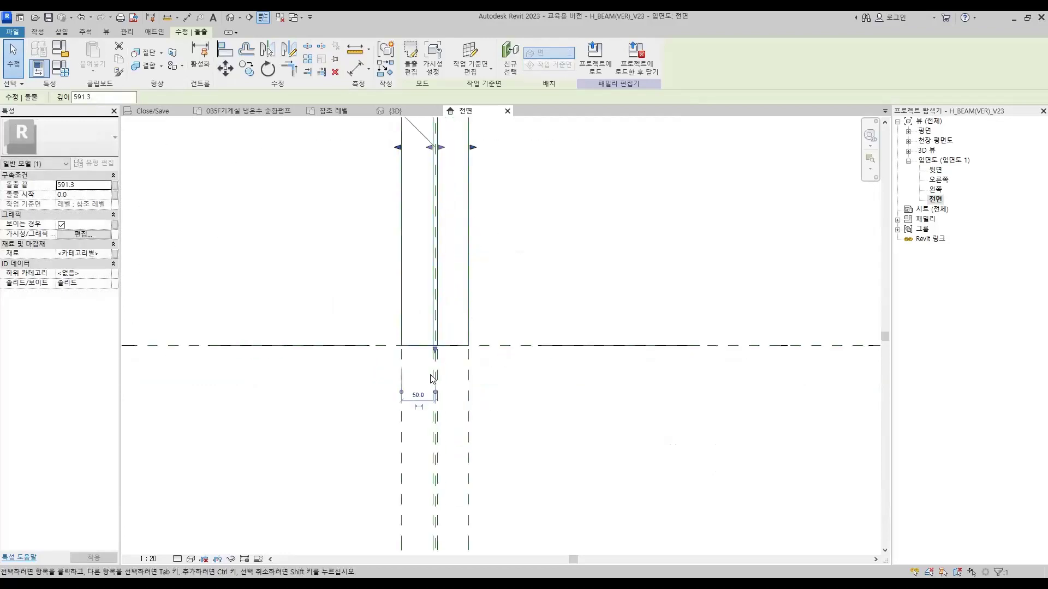
{"action": "left_click_drag", "start_coordinate": [430, 330], "coordinate": [429, 327]}
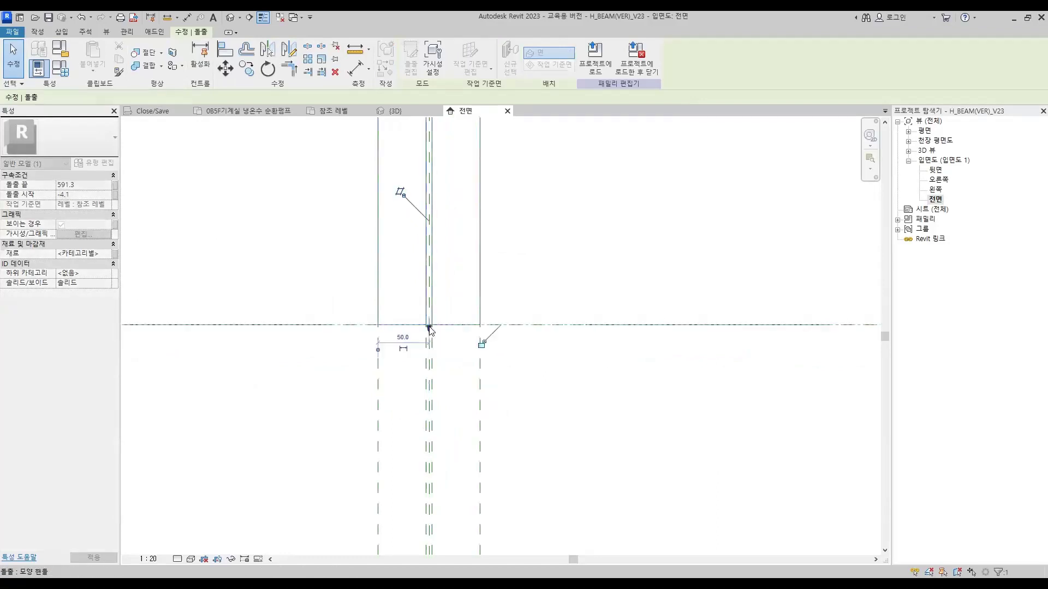
{"action": "left_click", "coordinate": [561, 433]}
Step: Set the Length parameter of the H-150x100x6x9 family type to 500
{"action": "scroll", "coordinate": [562, 432], "scroll_direction": "down", "scroll_amount": 3}
{"action": "scroll", "coordinate": [563, 430], "scroll_direction": "down", "scroll_amount": 2}
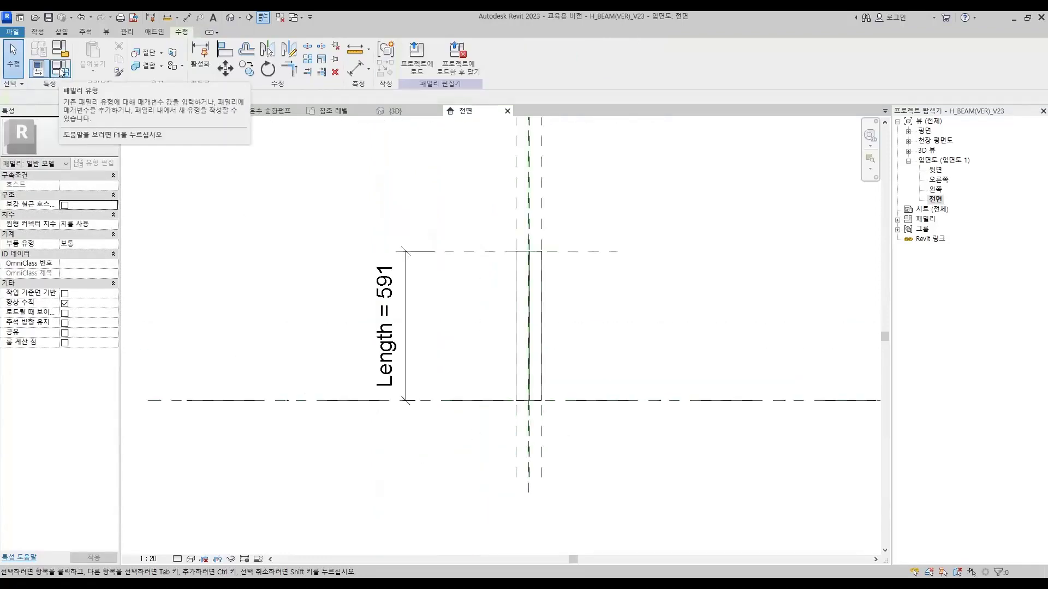
{"action": "left_click", "coordinate": [61, 69]}
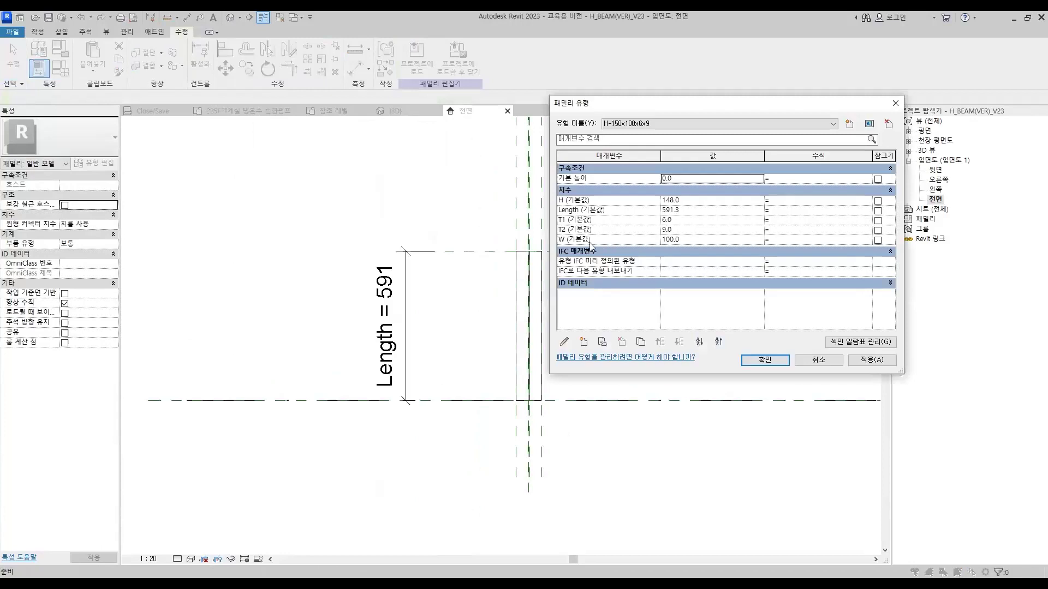
{"action": "left_click", "coordinate": [692, 211]}
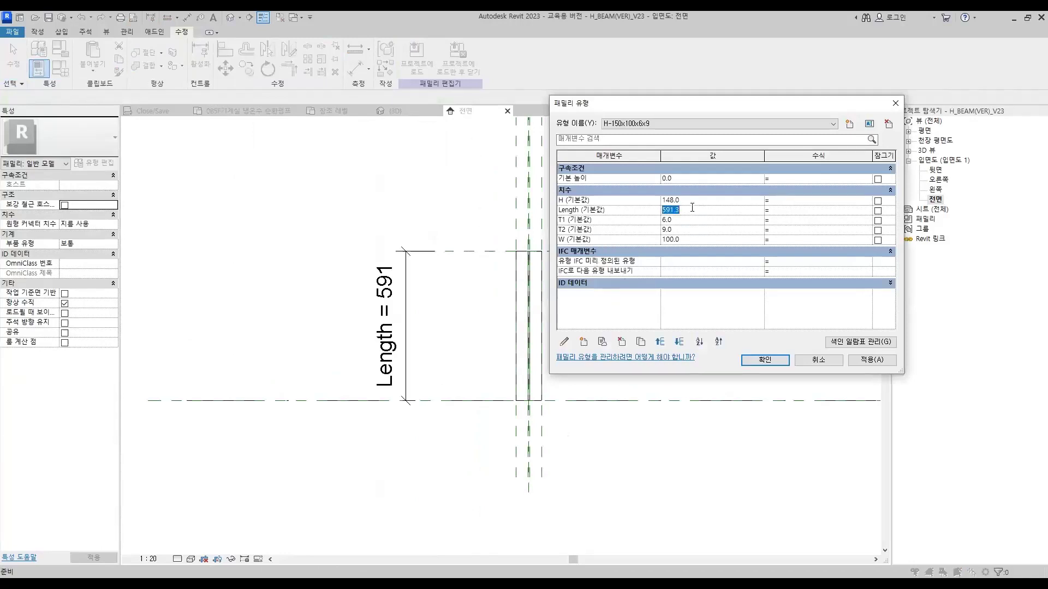
{"action": "type", "text": "500"}
{"action": "key", "text": "Tab"}
{"action": "key", "text": "Return"}
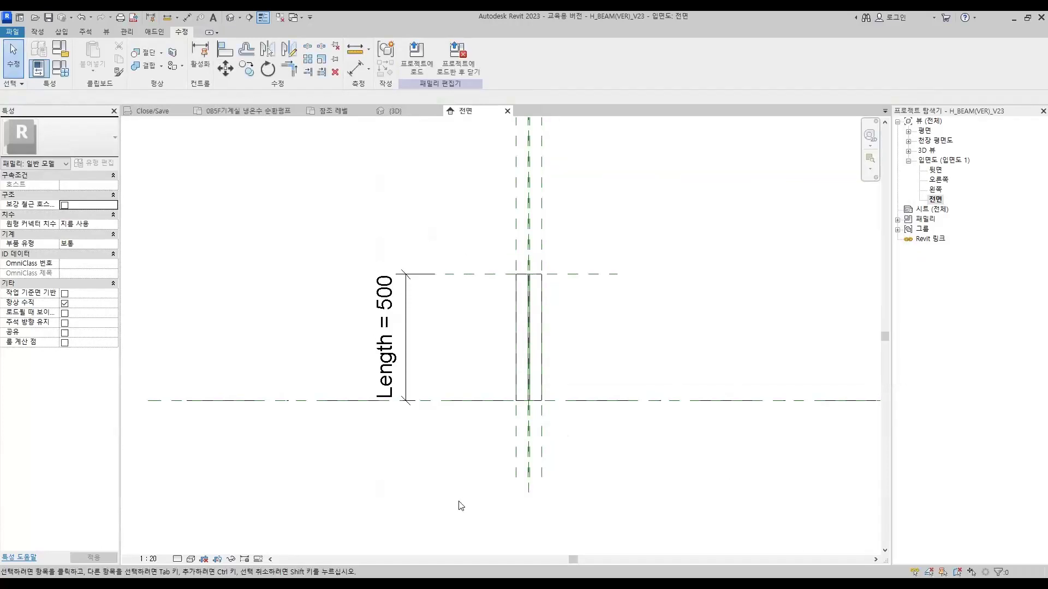
Step: Associate the extrusion's 재료 property with a new instance family parameter named MAT, grouped under 재료 및 마감재
{"action": "scroll", "coordinate": [533, 439], "scroll_direction": "up", "scroll_amount": 2}
{"action": "middle_click_drag", "start_coordinate": [532, 435], "coordinate": [499, 459]}
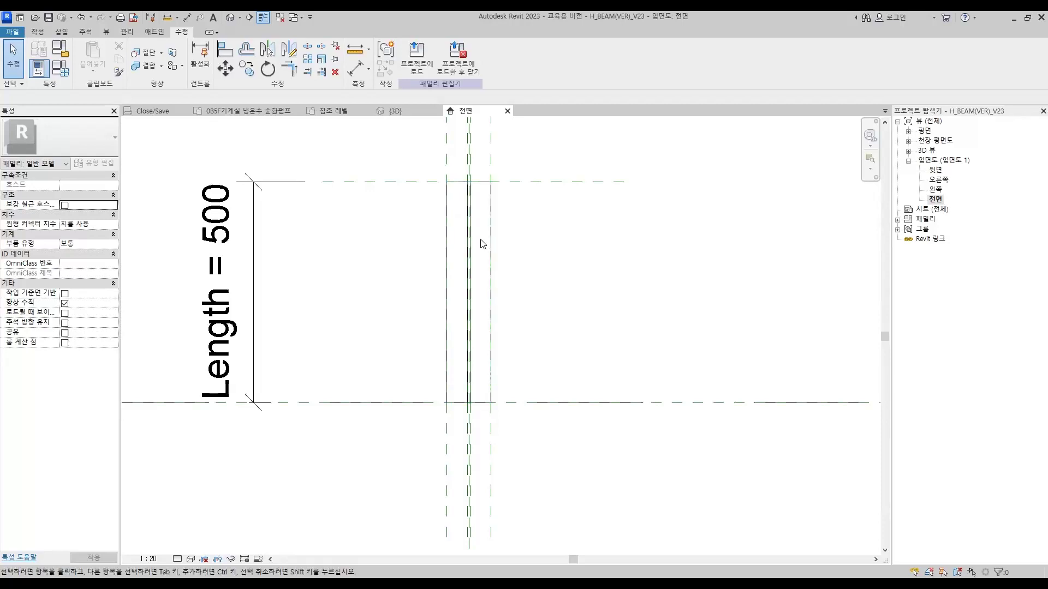
{"action": "left_click", "coordinate": [492, 229]}
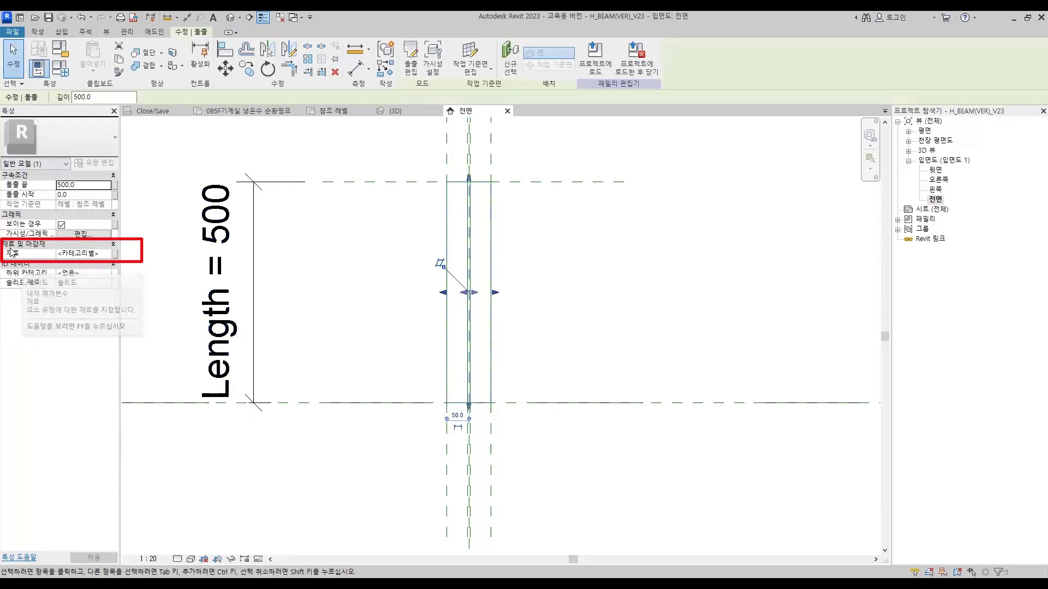
{"action": "left_click", "coordinate": [115, 254]}
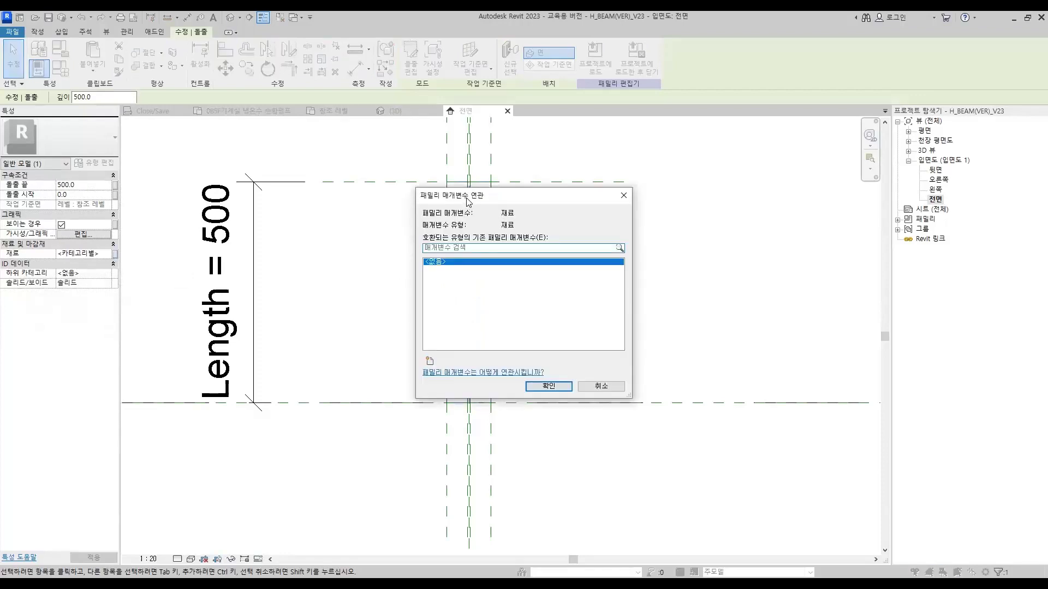
{"action": "left_click_drag", "start_coordinate": [470, 199], "coordinate": [465, 159]}
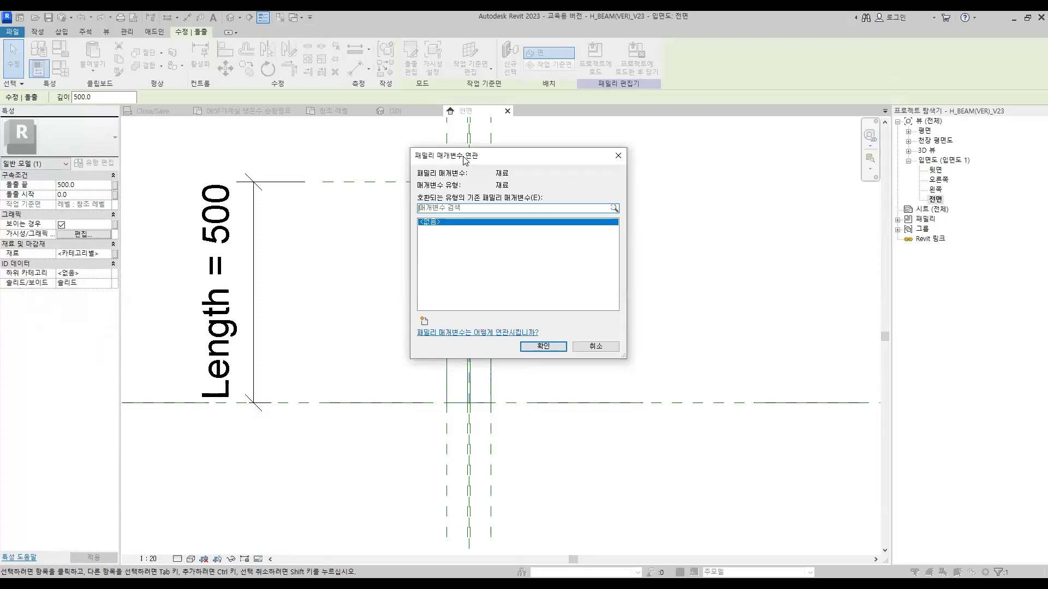
{"action": "left_click", "coordinate": [425, 322]}
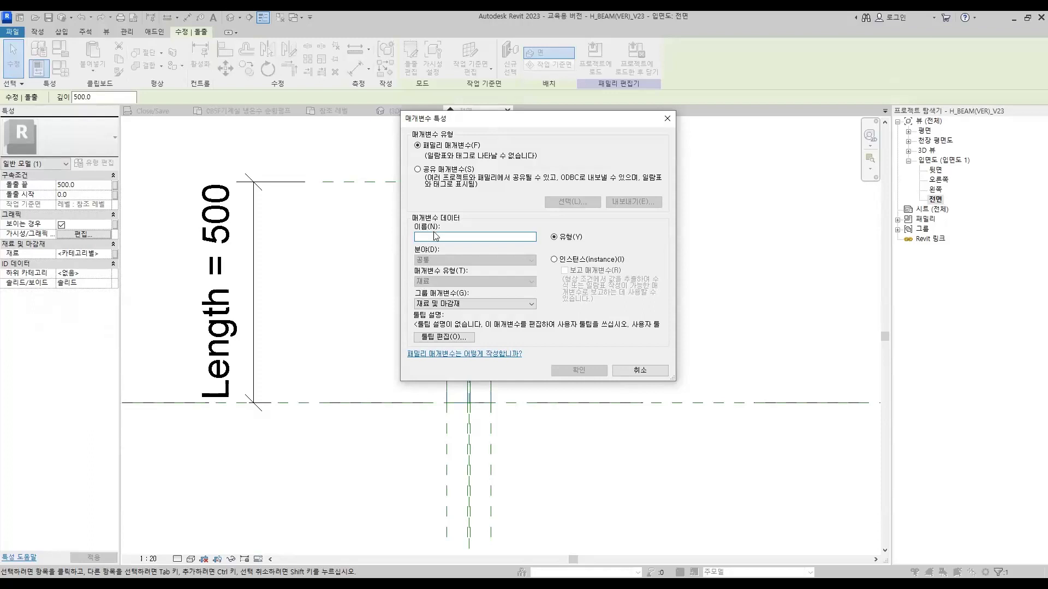
{"action": "type", "text": "ㅡㅁ"}
{"action": "key", "text": "BackSpace"}
{"action": "key", "text": "BackSpace"}
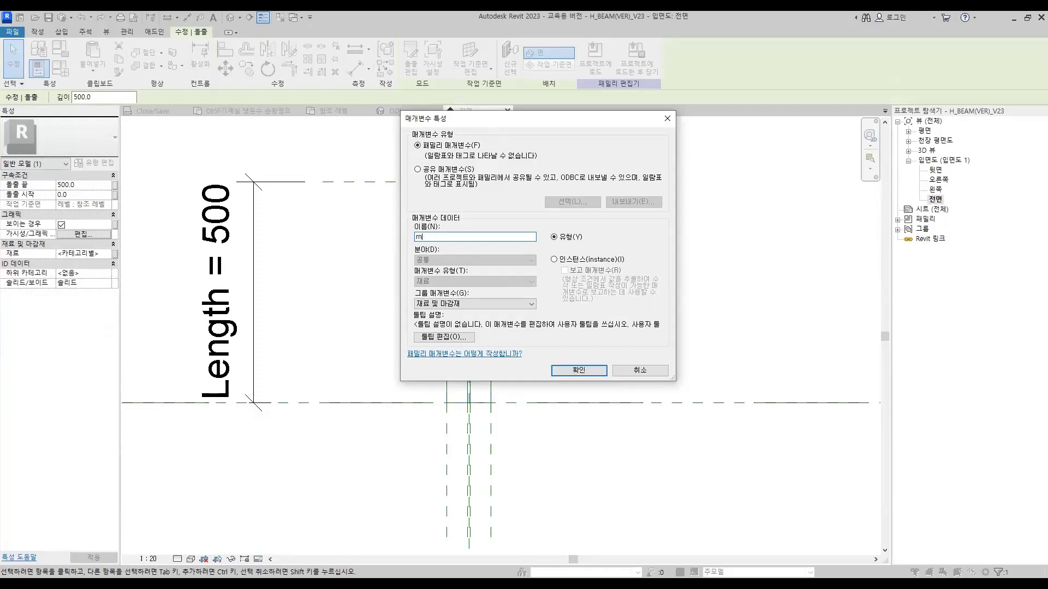
{"action": "type", "text": "MAT"}
{"action": "left_click", "coordinate": [554, 260]}
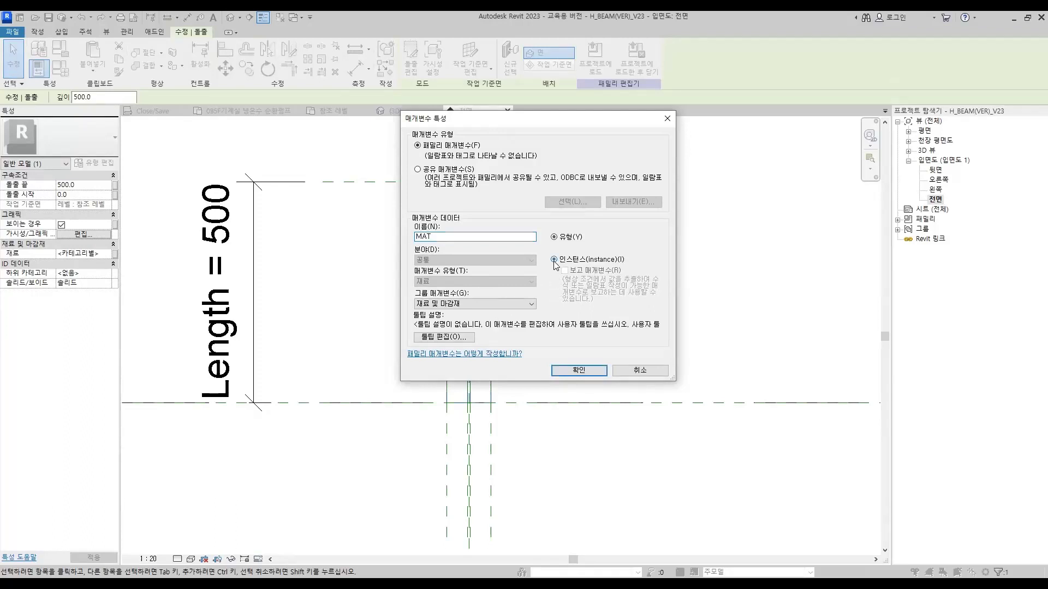
{"action": "left_click", "coordinate": [594, 376]}
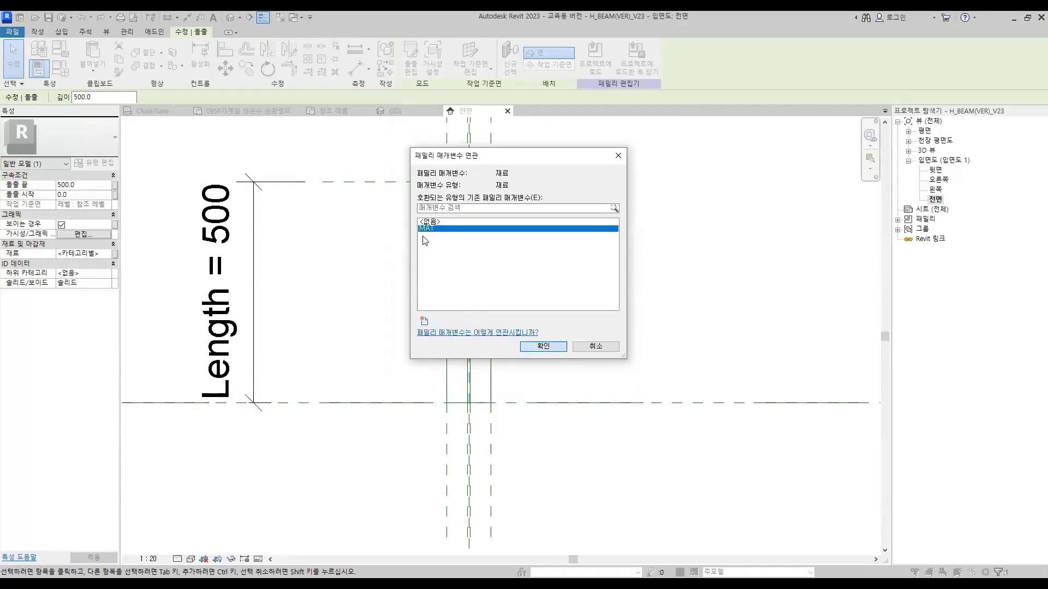
{"action": "key", "text": "Return"}
{"action": "left_click", "coordinate": [374, 274]}
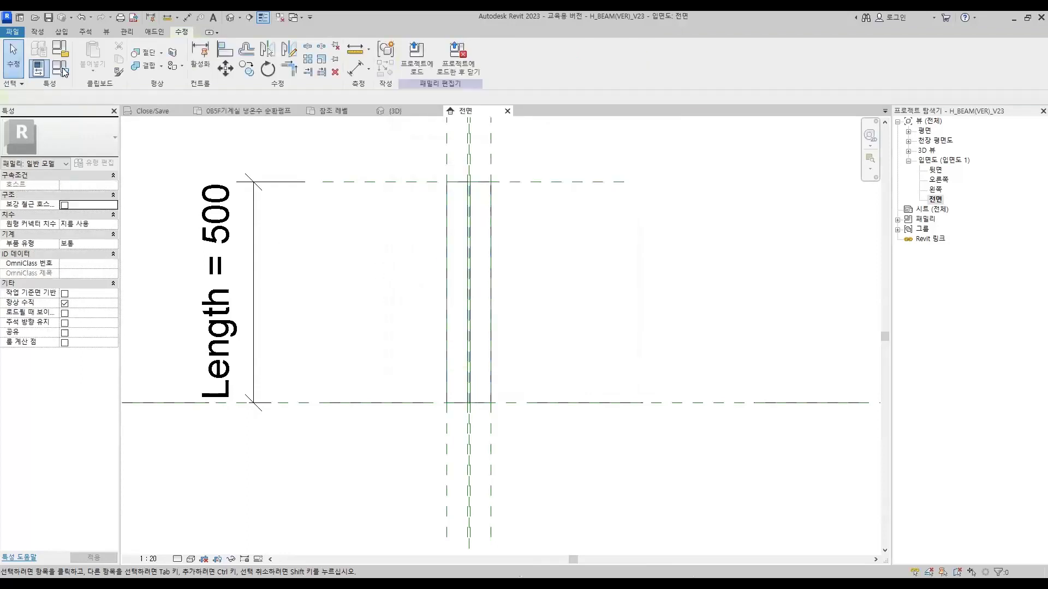
Step: From the MAT parameter's value, duplicate the 기본값 material together with its assets and name the copy M_Supports
{"action": "left_click", "coordinate": [62, 69]}
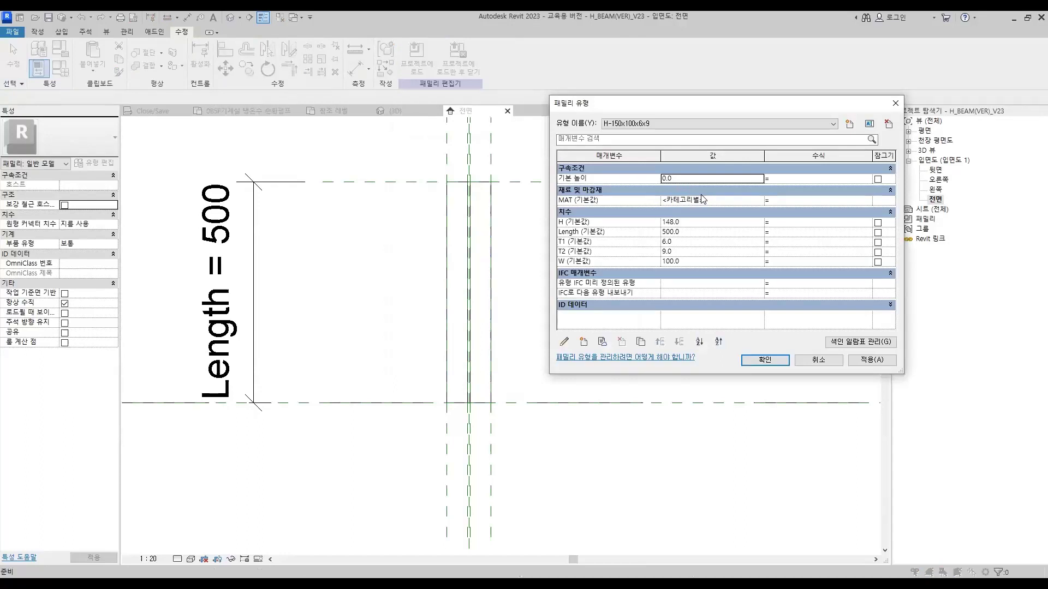
{"action": "left_click", "coordinate": [713, 200]}
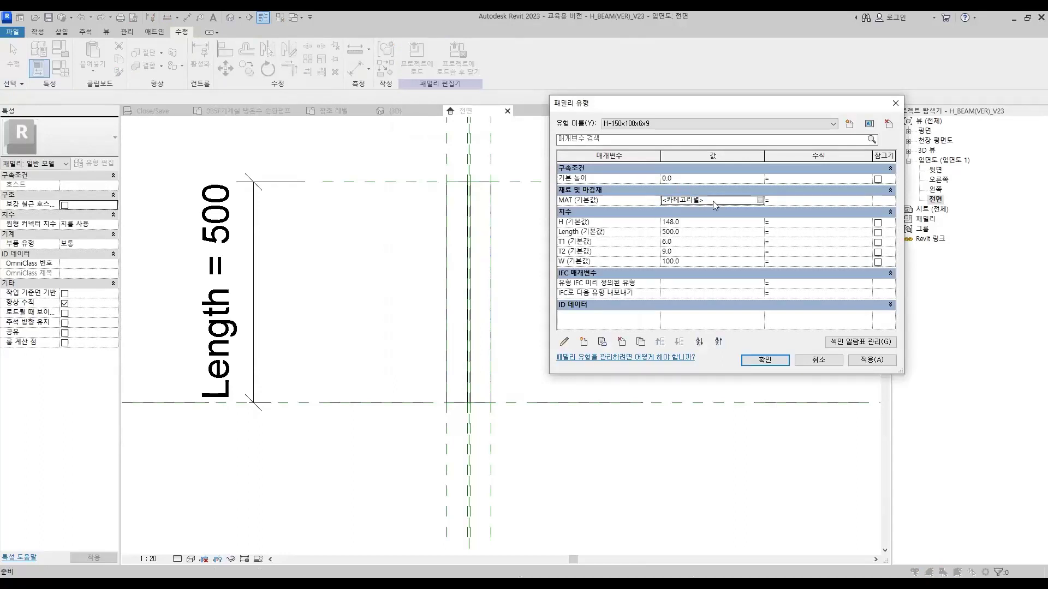
{"action": "left_click", "coordinate": [761, 200]}
{"action": "left_click_drag", "start_coordinate": [626, 102], "coordinate": [325, 92]}
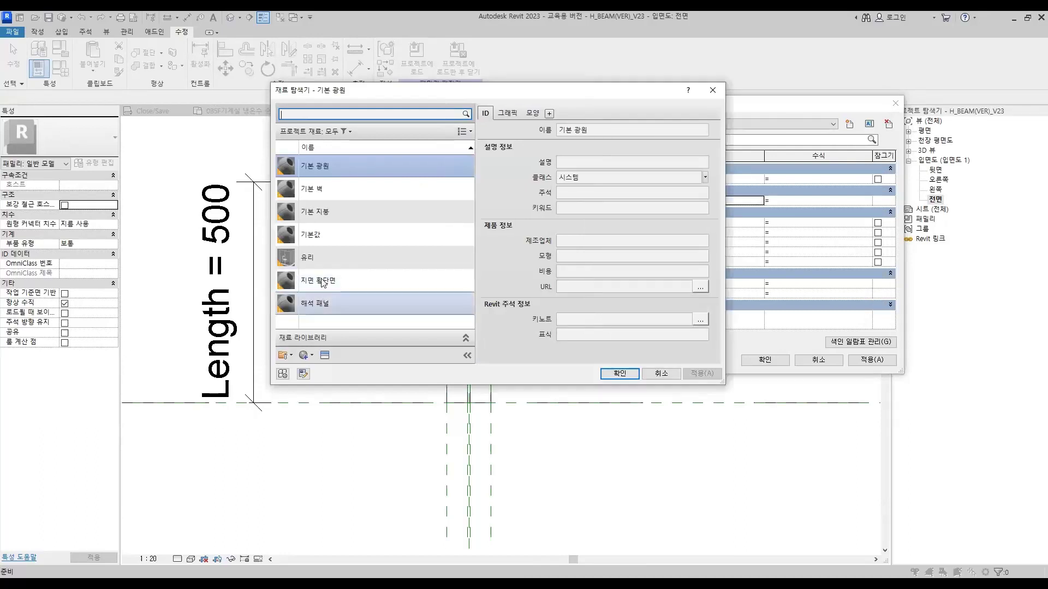
{"action": "left_click", "coordinate": [316, 236]}
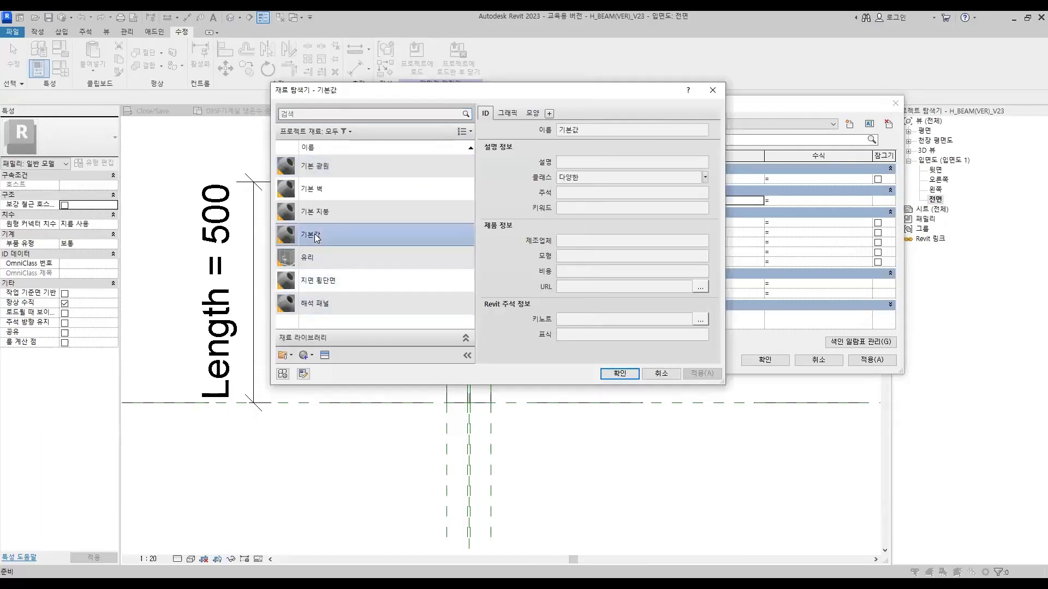
{"action": "right_click", "coordinate": [316, 237]}
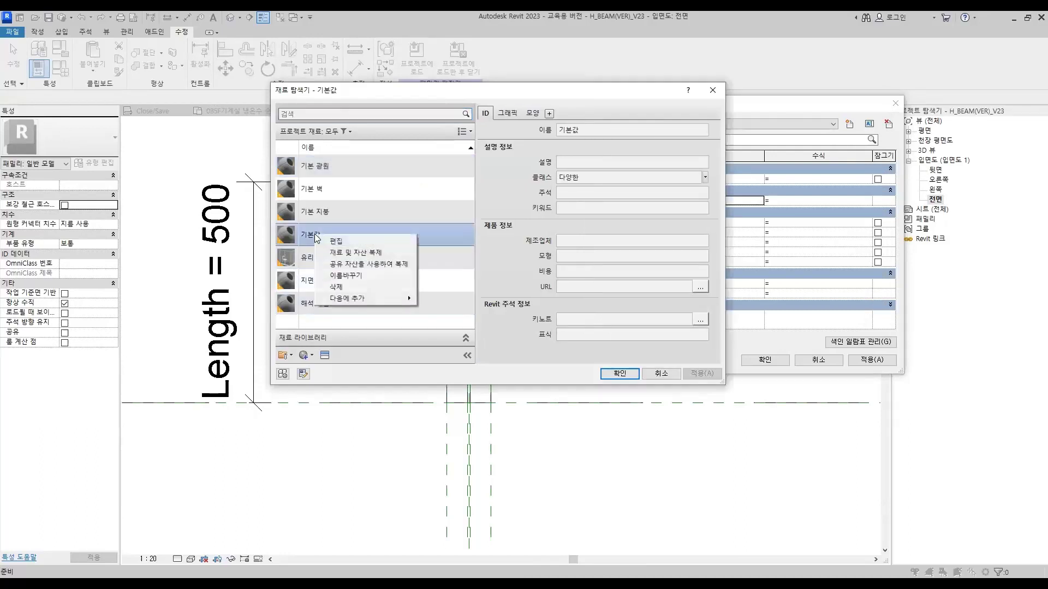
{"action": "left_click", "coordinate": [358, 252]}
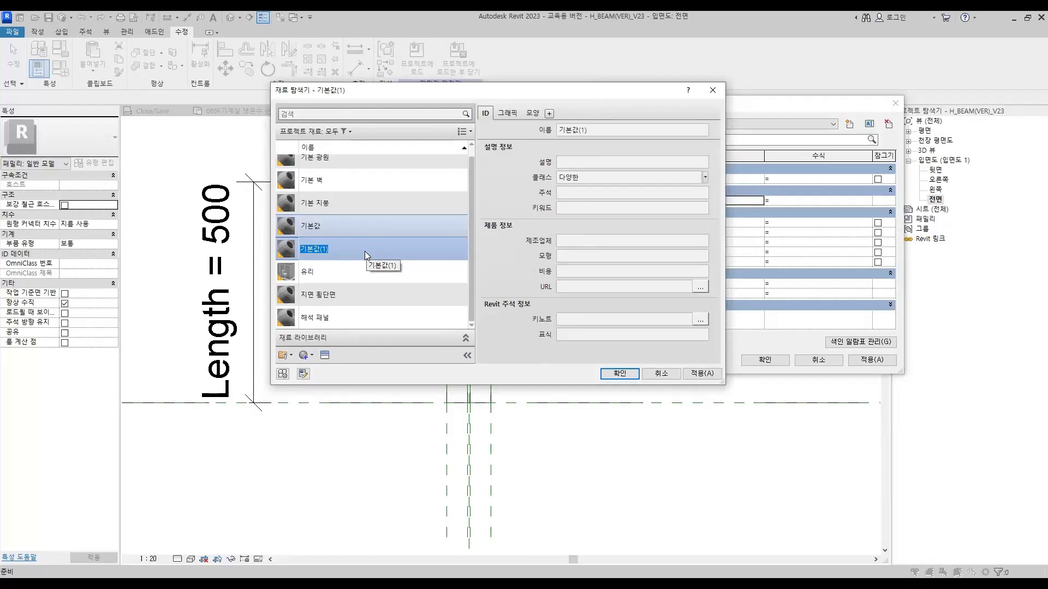
{"action": "key", "text": "BackSpace"}
{"action": "type", "text": "M_"}
{"action": "type", "text": "Supports"}
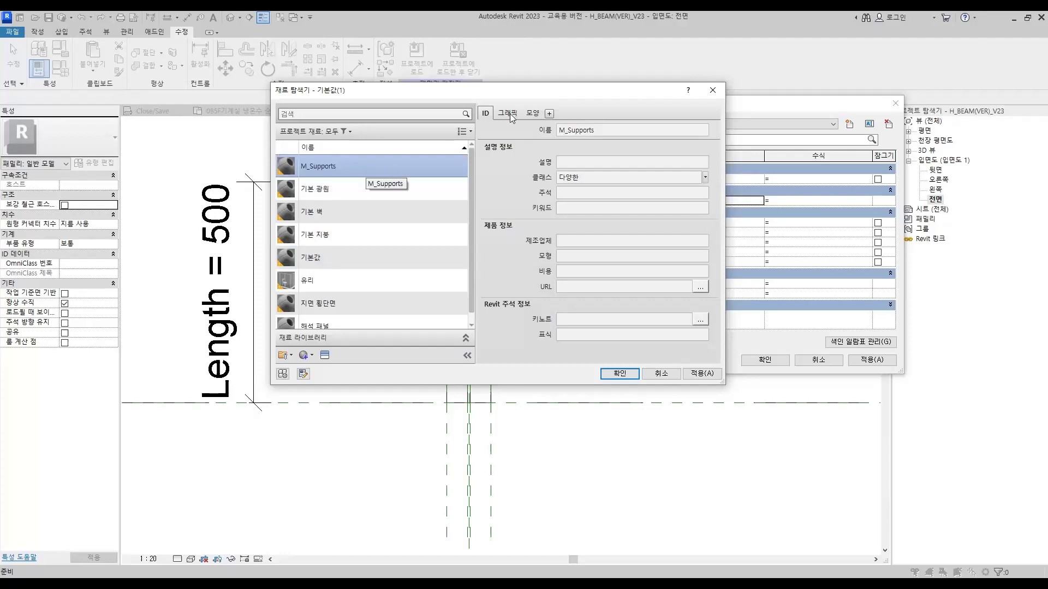
Step: Replace the M_Supports appearance with the 새틴 - 갈색 asset from 금속 페인트 and use the render appearance for its shading
{"action": "left_click", "coordinate": [533, 114]}
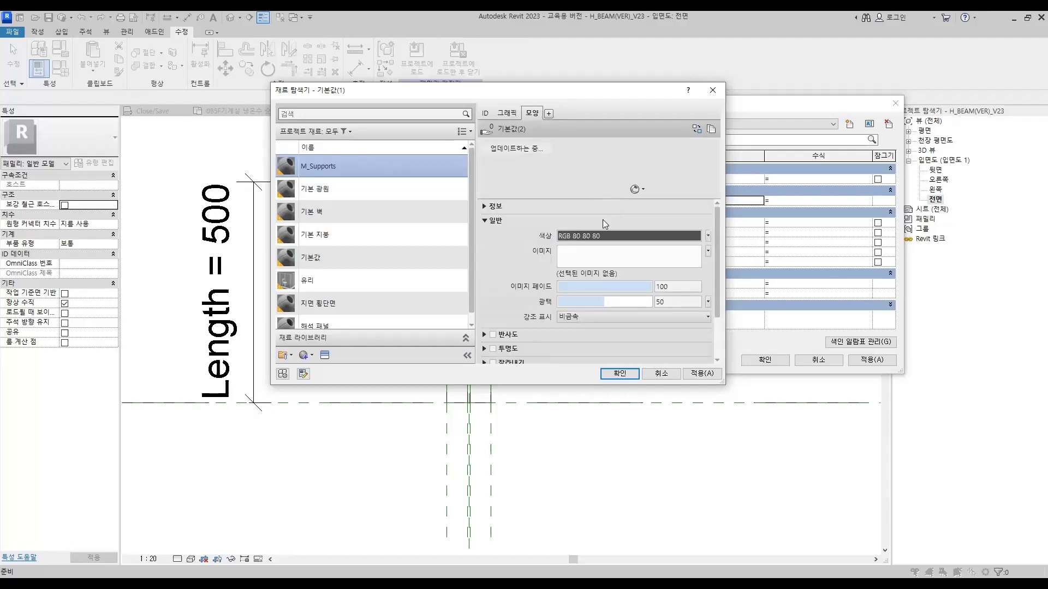
{"action": "left_click", "coordinate": [507, 113]}
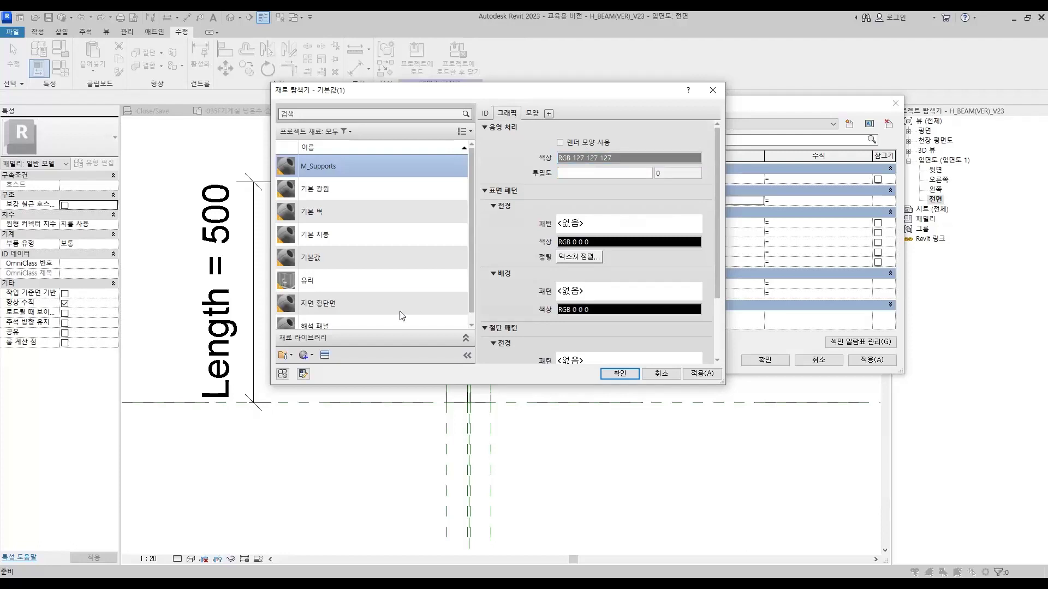
{"action": "scroll", "coordinate": [349, 317], "scroll_direction": "down", "scroll_amount": 1}
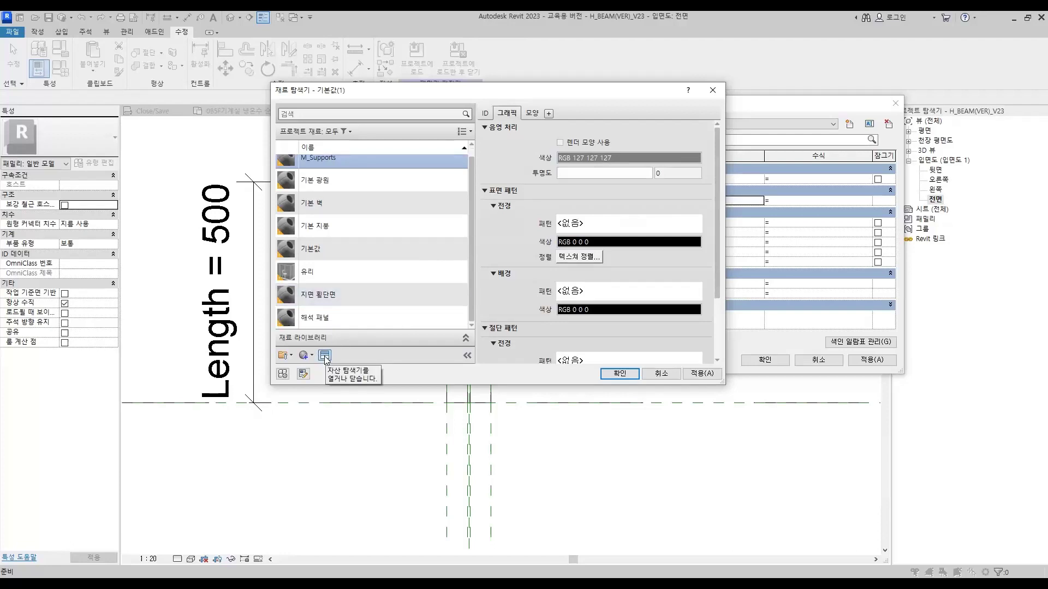
{"action": "left_click", "coordinate": [325, 356]}
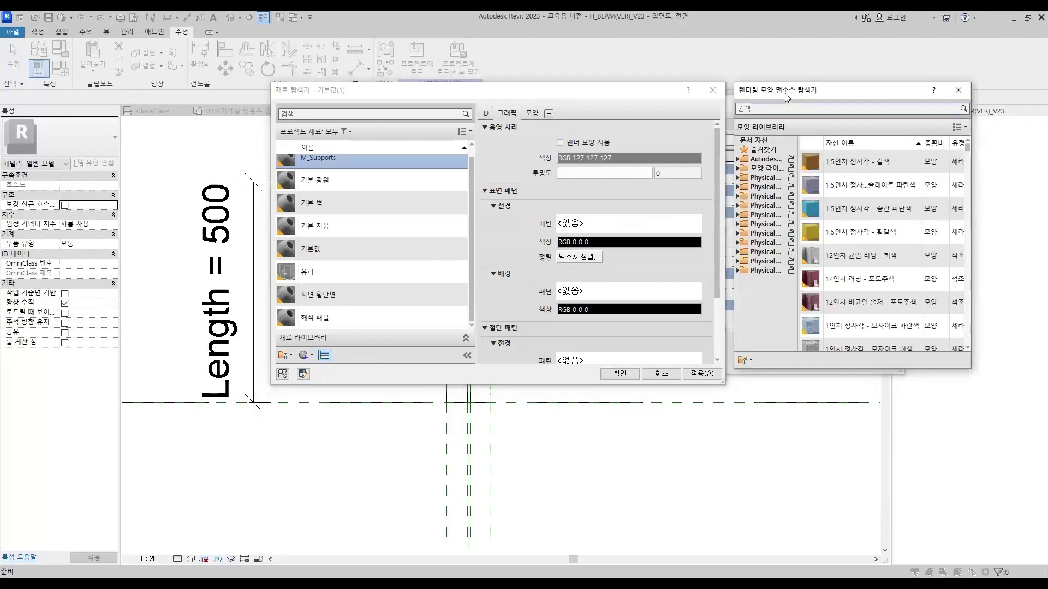
{"action": "left_click_drag", "start_coordinate": [785, 91], "coordinate": [493, 101]}
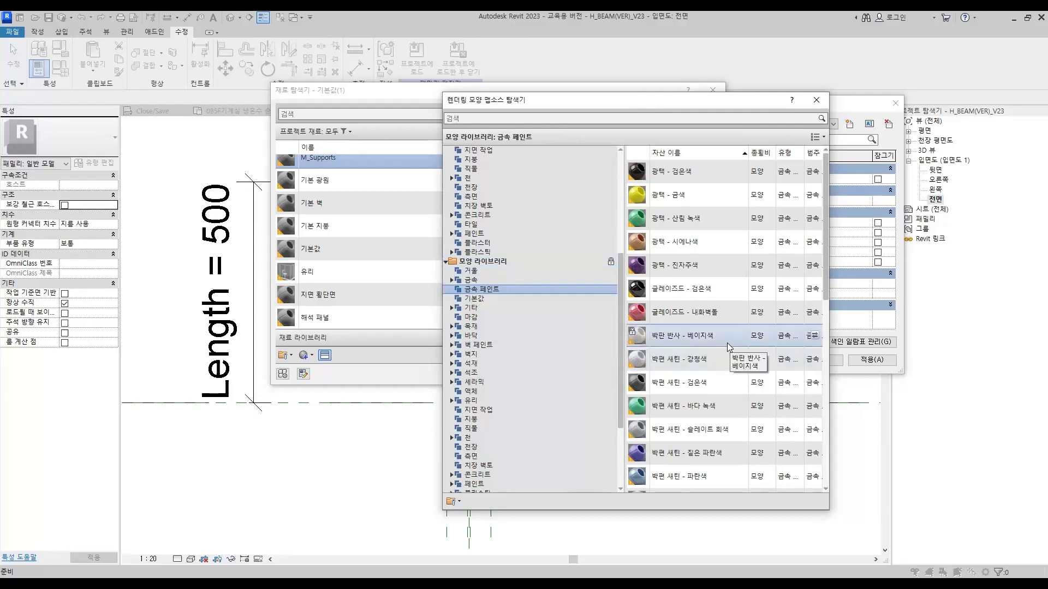
{"action": "scroll", "coordinate": [727, 342], "scroll_direction": "down", "scroll_amount": 4}
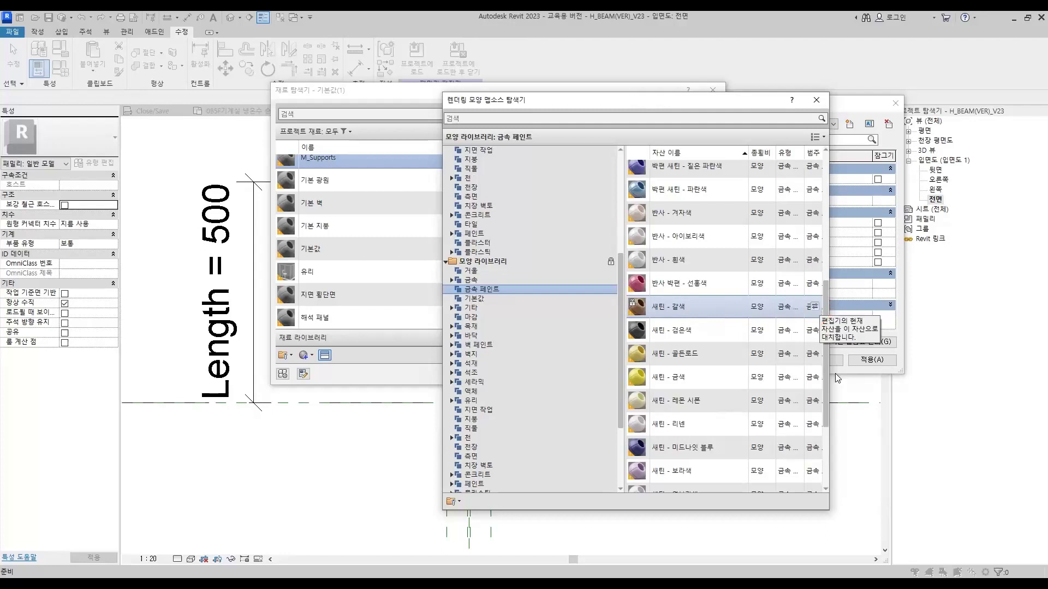
{"action": "left_click", "coordinate": [816, 309]}
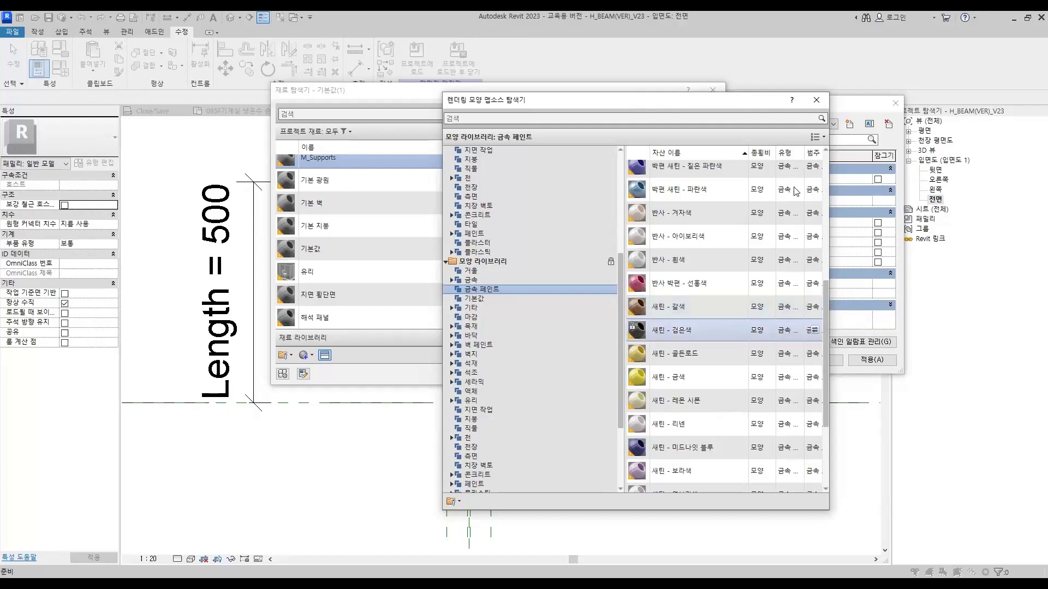
{"action": "left_click", "coordinate": [817, 100]}
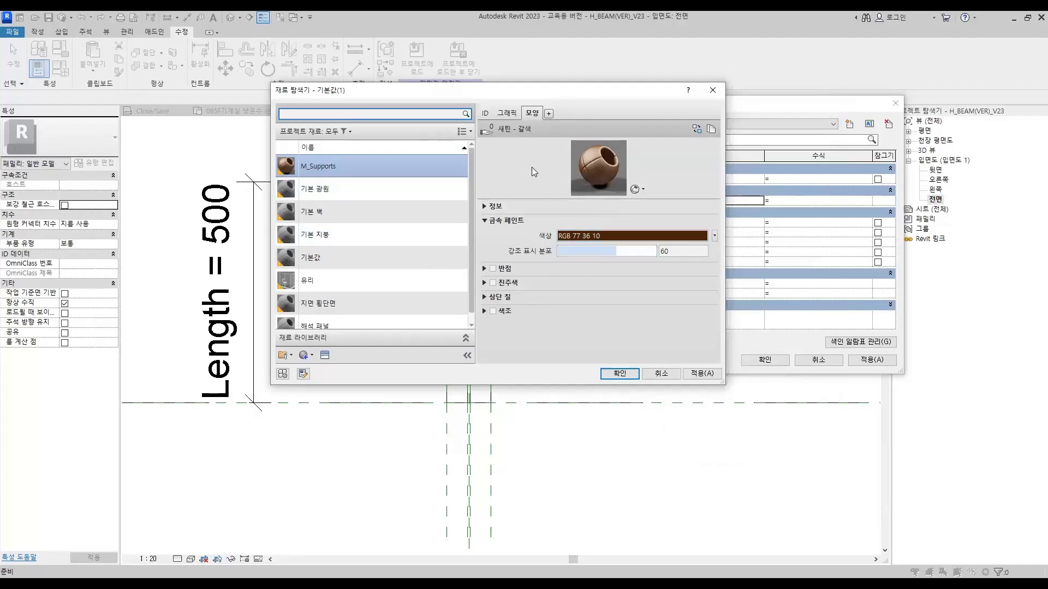
{"action": "left_click", "coordinate": [506, 114]}
{"action": "left_click", "coordinate": [560, 142]}
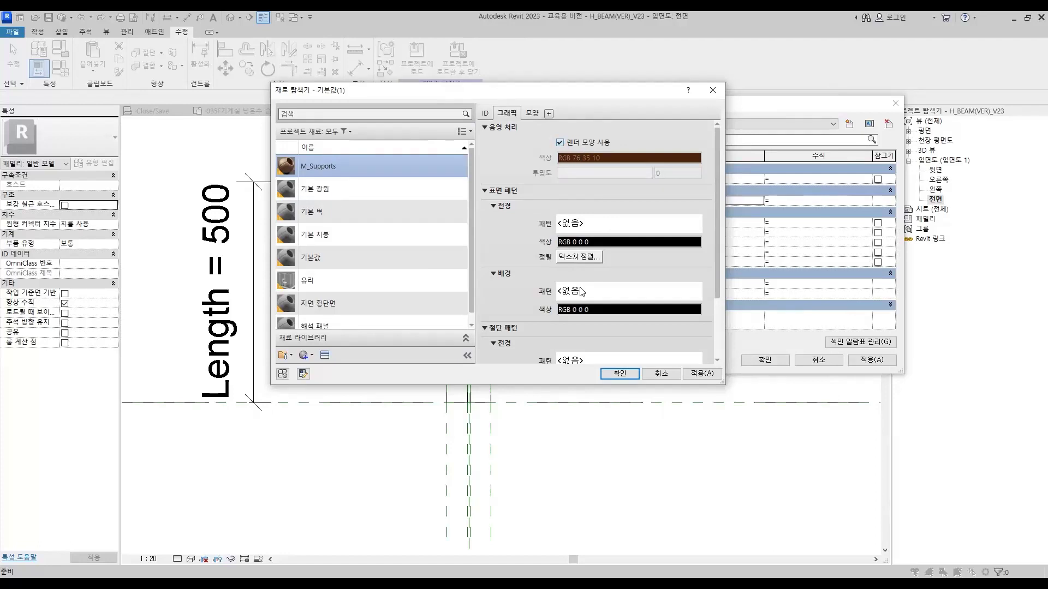
Step: Set the M_Supports cut background pattern to <솔리드 채우기> in yellow, RGB 255 255 0
{"action": "scroll", "coordinate": [582, 292], "scroll_direction": "down", "scroll_amount": 3}
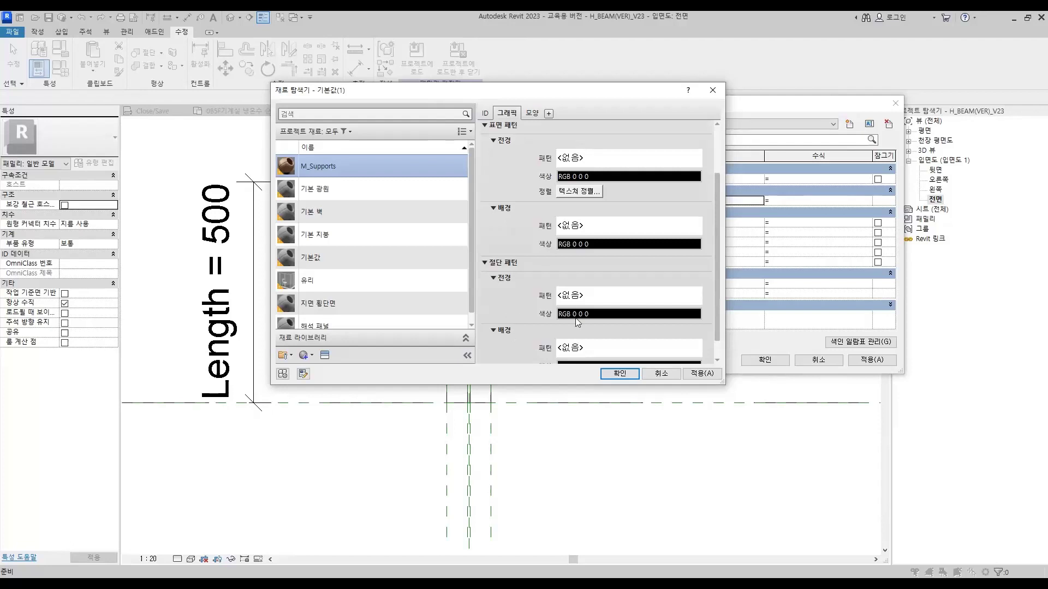
{"action": "scroll", "coordinate": [584, 327], "scroll_direction": "down", "scroll_amount": 1}
{"action": "left_click", "coordinate": [592, 330]}
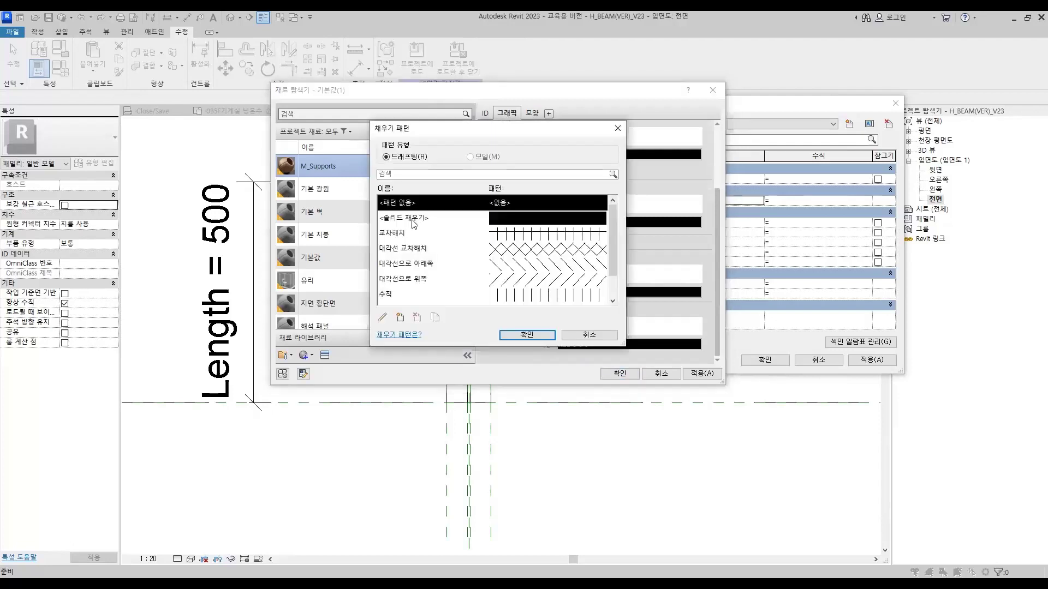
{"action": "left_click", "coordinate": [413, 220]}
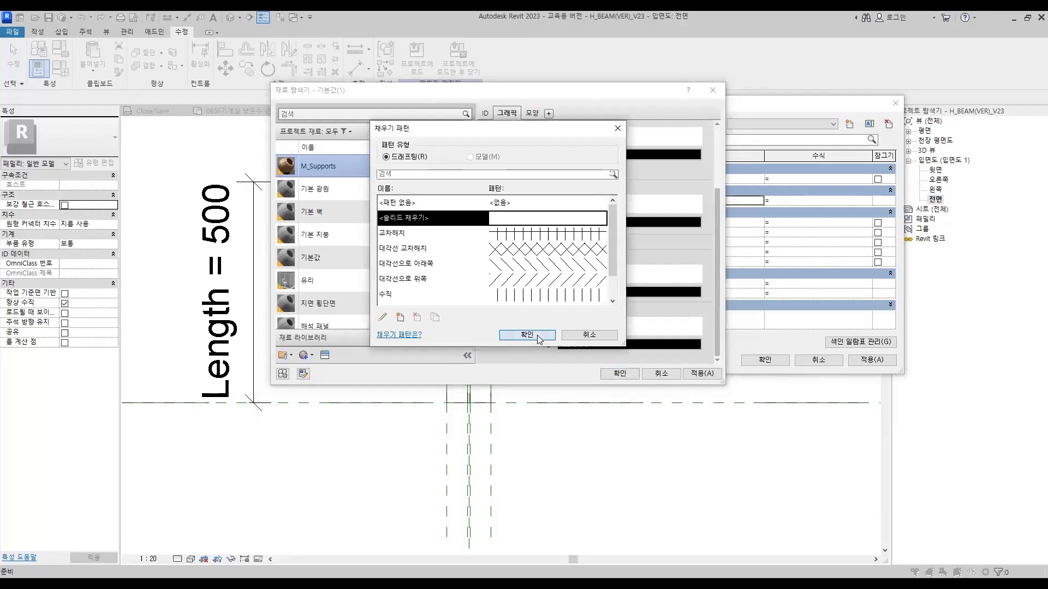
{"action": "left_click", "coordinate": [539, 342]}
{"action": "left_click", "coordinate": [577, 344]}
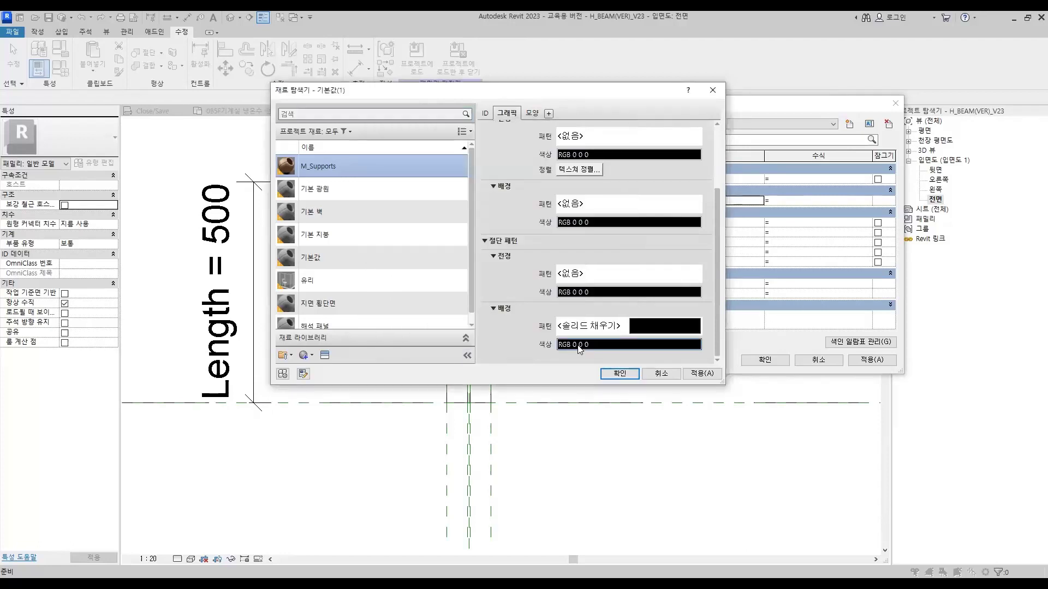
{"action": "left_click", "coordinate": [397, 247]}
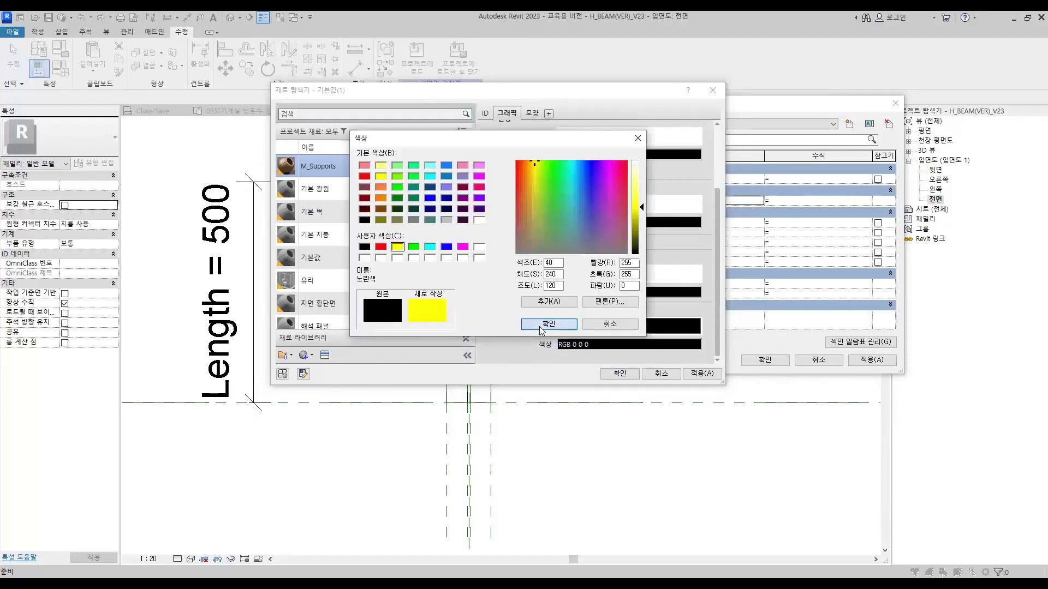
{"action": "left_click", "coordinate": [525, 324]}
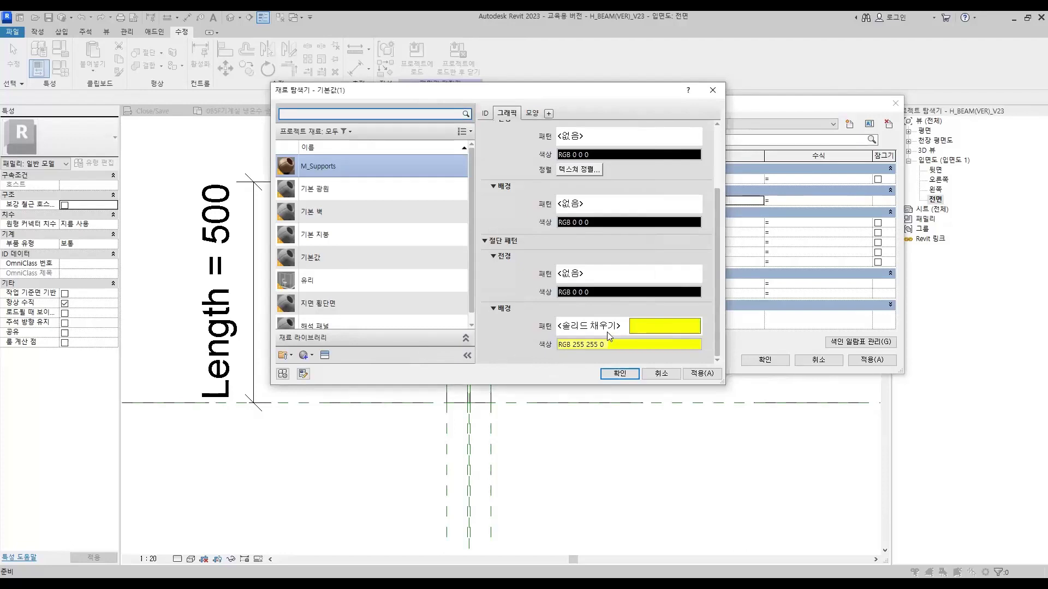
Step: Set the M_Supports cut foreground pattern to 대각선으로 위쪽, then accept the material and the family types
{"action": "left_click", "coordinate": [591, 273]}
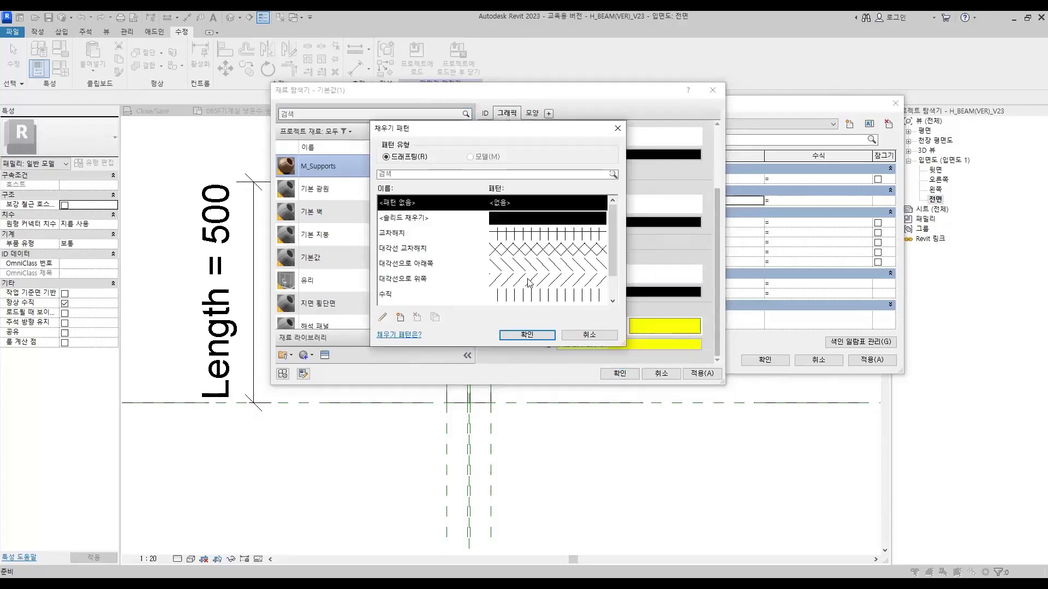
{"action": "left_click", "coordinate": [528, 280]}
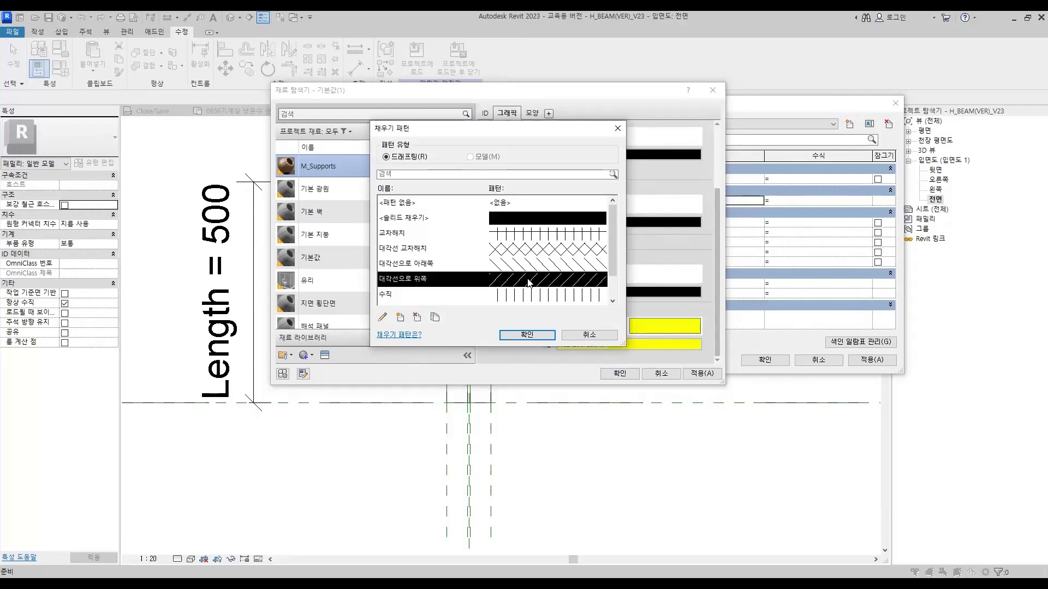
{"action": "left_click", "coordinate": [538, 335]}
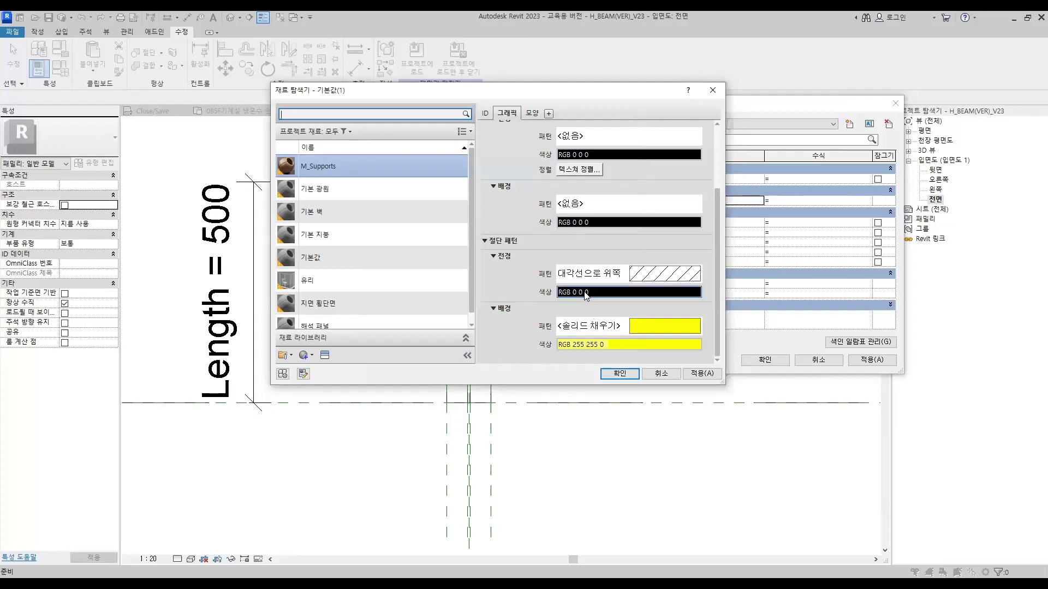
{"action": "left_click", "coordinate": [620, 376]}
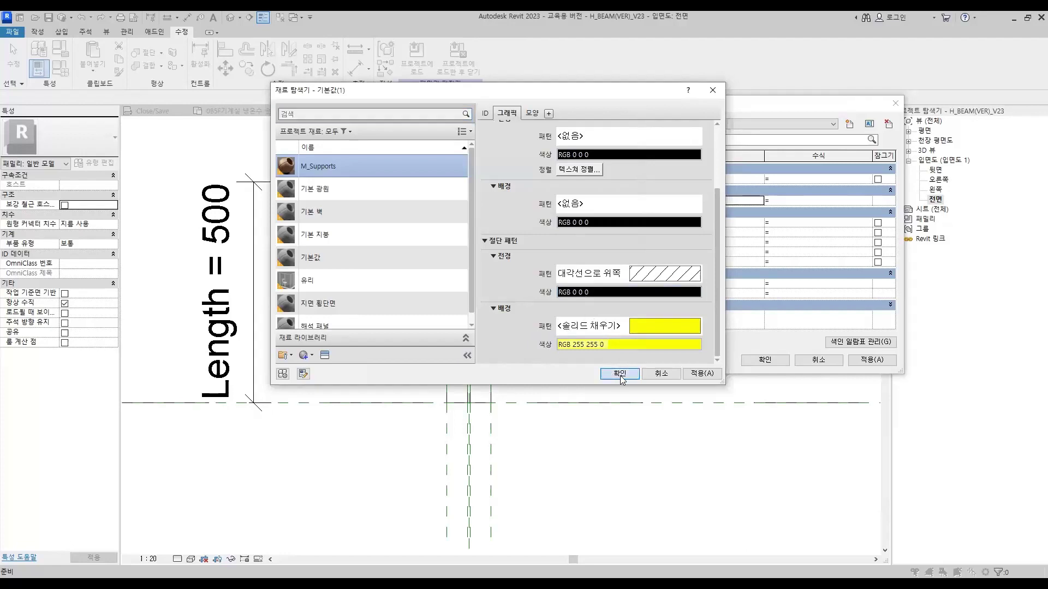
{"action": "left_click", "coordinate": [765, 361]}
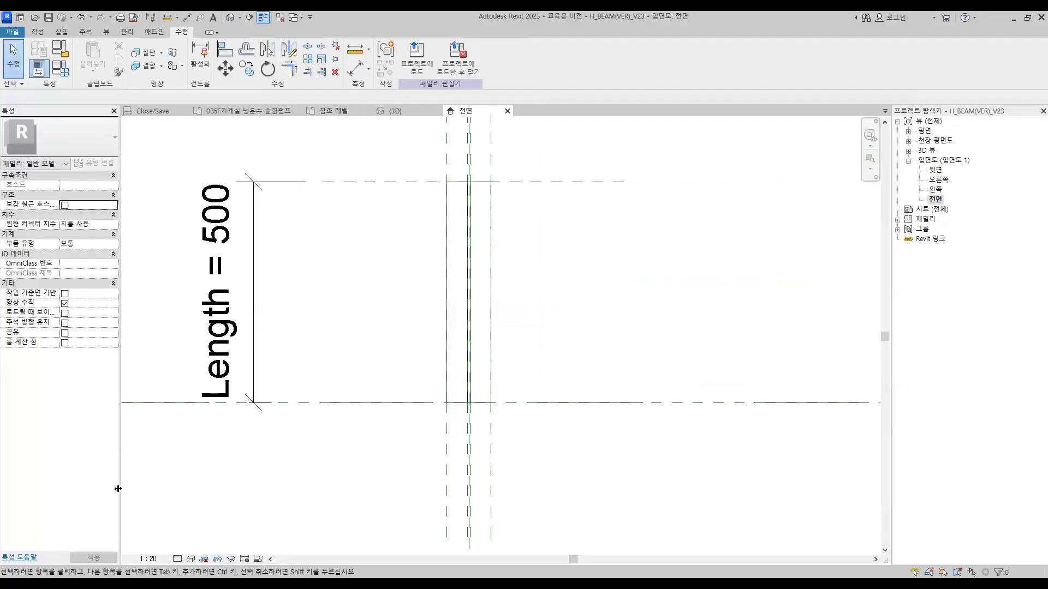
Step: Set the front elevation's detail level to 높음 and its visual style to 음영처리
{"action": "left_click", "coordinate": [177, 560]}
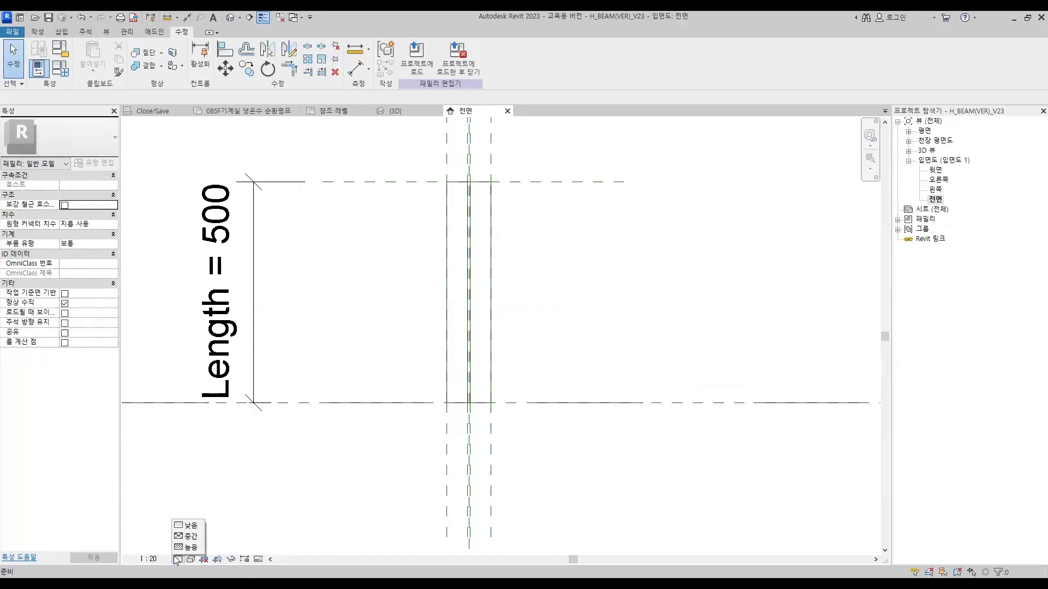
{"action": "left_click", "coordinate": [181, 548]}
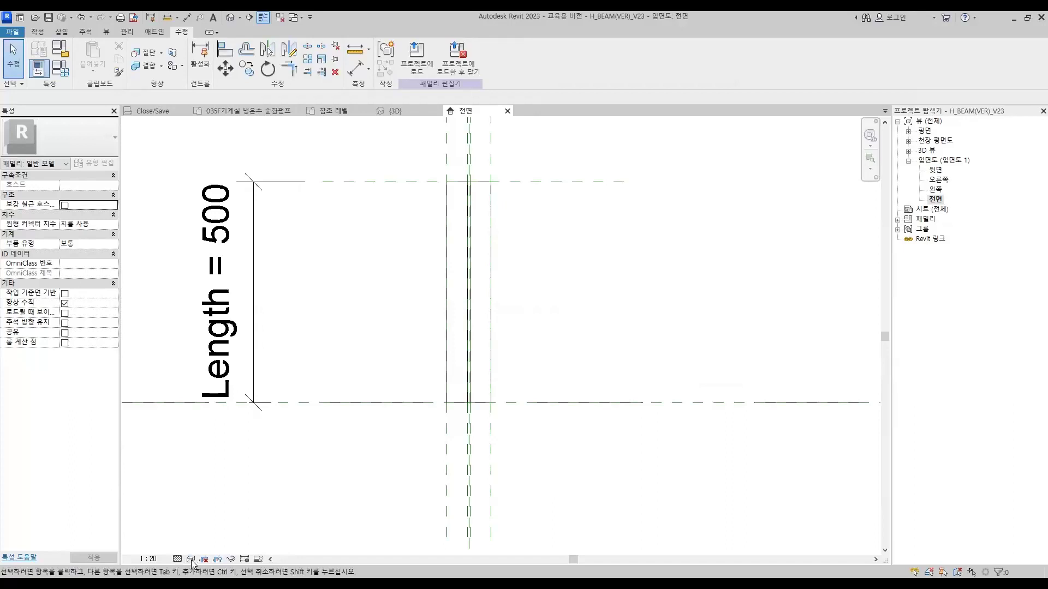
{"action": "left_click", "coordinate": [191, 559]}
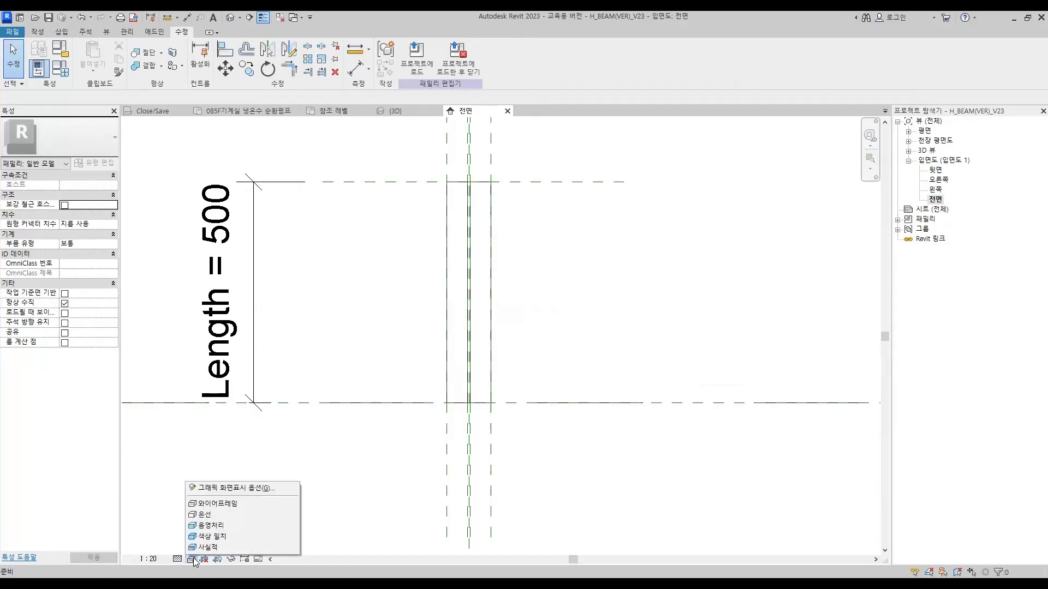
{"action": "left_click", "coordinate": [211, 525]}
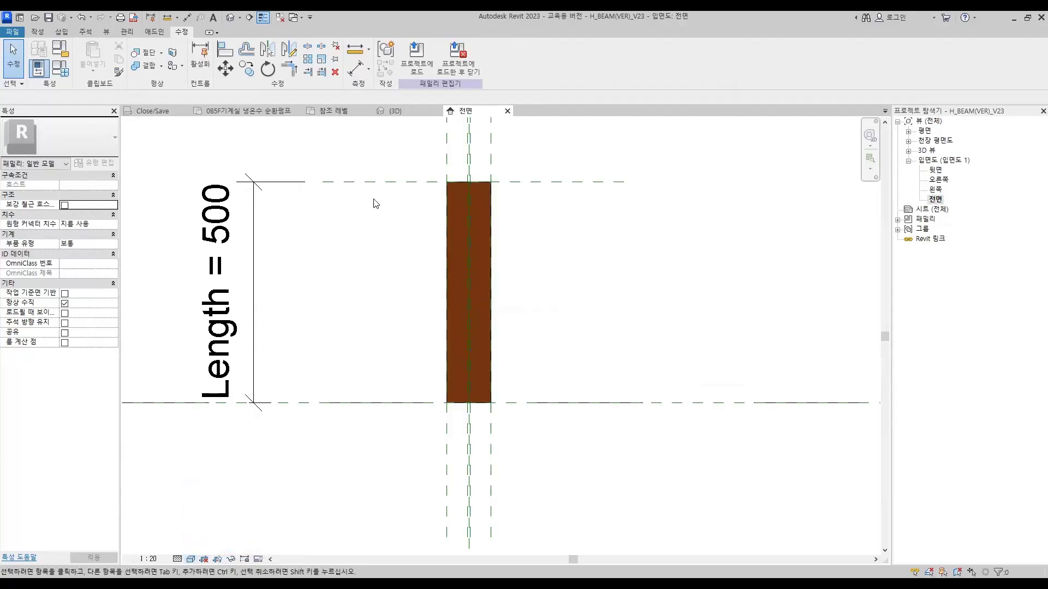
Step: Switch to the {3D} view and set its visual style to 음영처리
{"action": "left_click", "coordinate": [396, 113]}
{"action": "scroll", "coordinate": [517, 343], "scroll_direction": "down", "scroll_amount": 3}
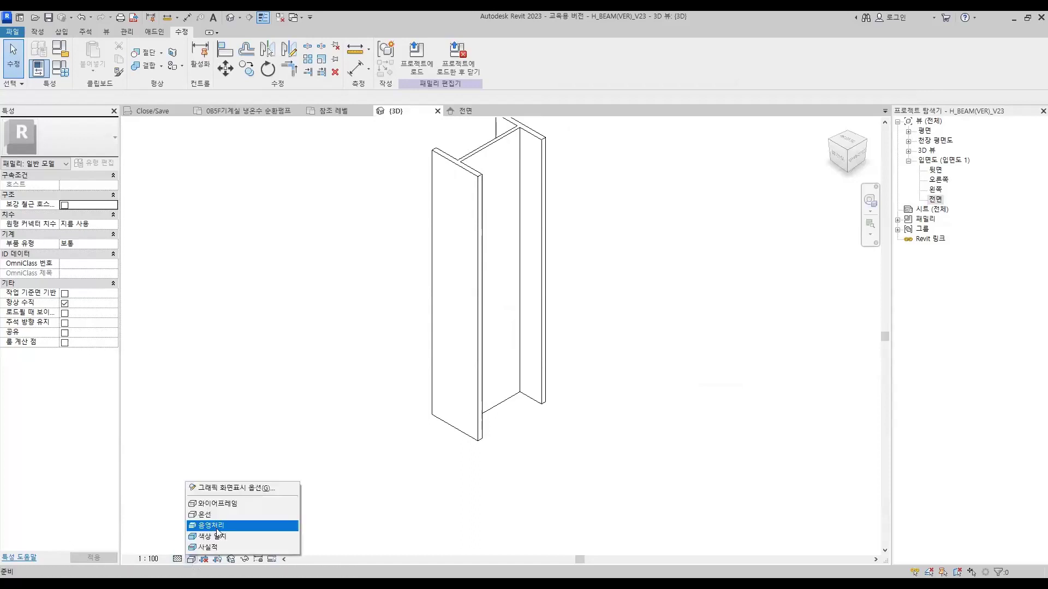
{"action": "left_click", "coordinate": [219, 525]}
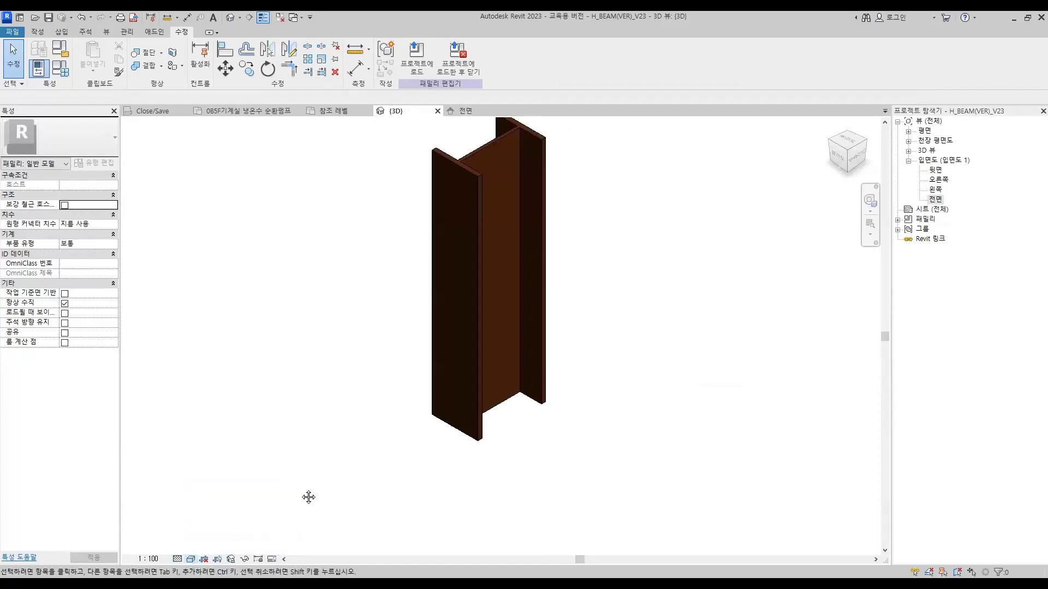
Step: Draw a horizontal section through the H-beam's web in the 참조 레벨 plan and go to its view
{"action": "left_click", "coordinate": [342, 112]}
{"action": "middle_click_drag", "start_coordinate": [497, 388], "coordinate": [575, 404]}
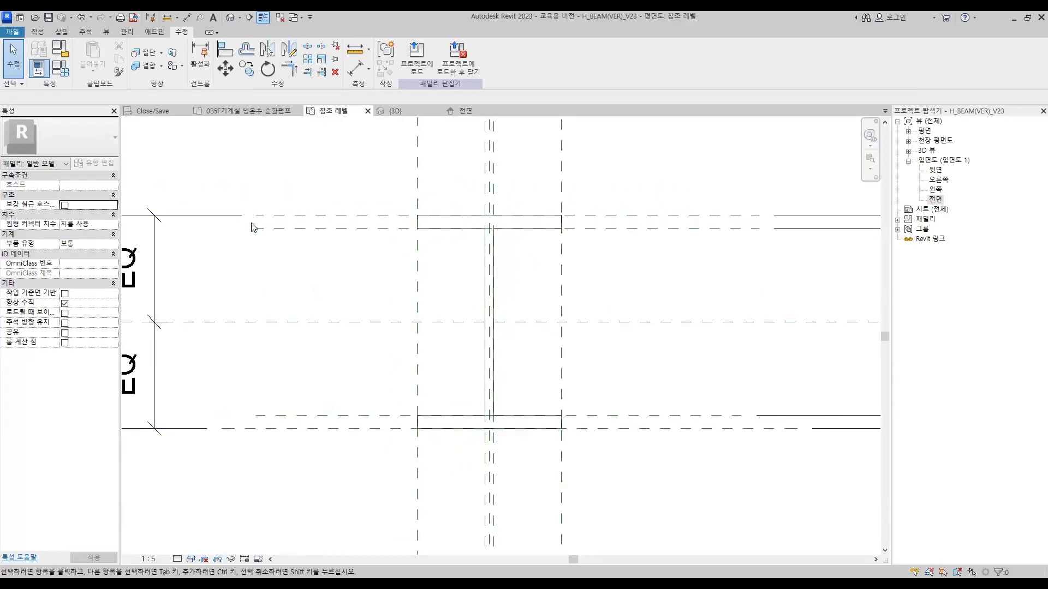
{"action": "left_click", "coordinate": [250, 20]}
{"action": "left_click", "coordinate": [350, 348]}
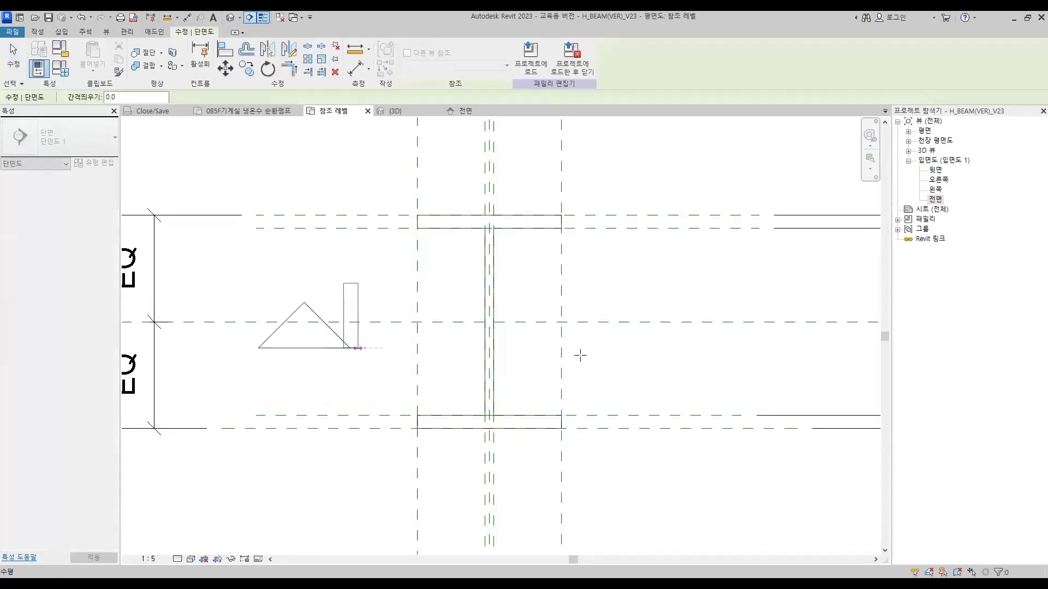
{"action": "left_click", "coordinate": [665, 350]}
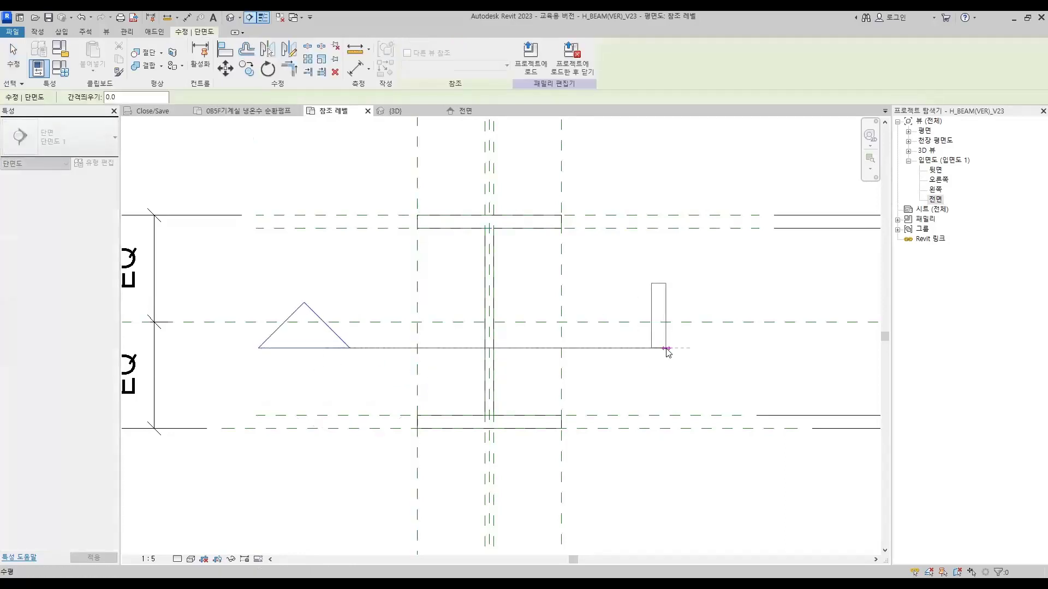
{"action": "right_click", "coordinate": [590, 350]}
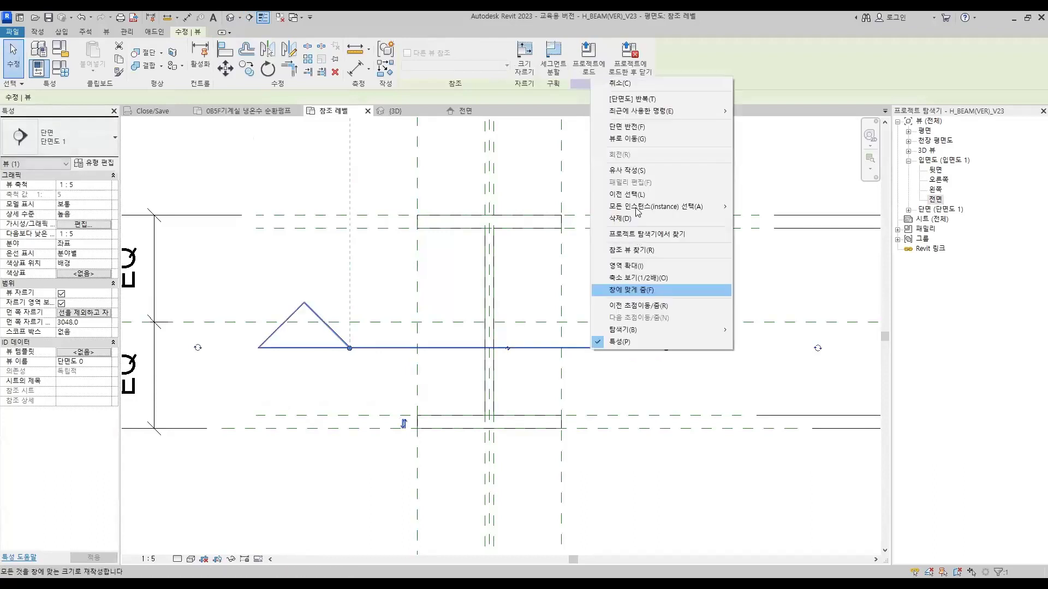
{"action": "left_click", "coordinate": [626, 143]}
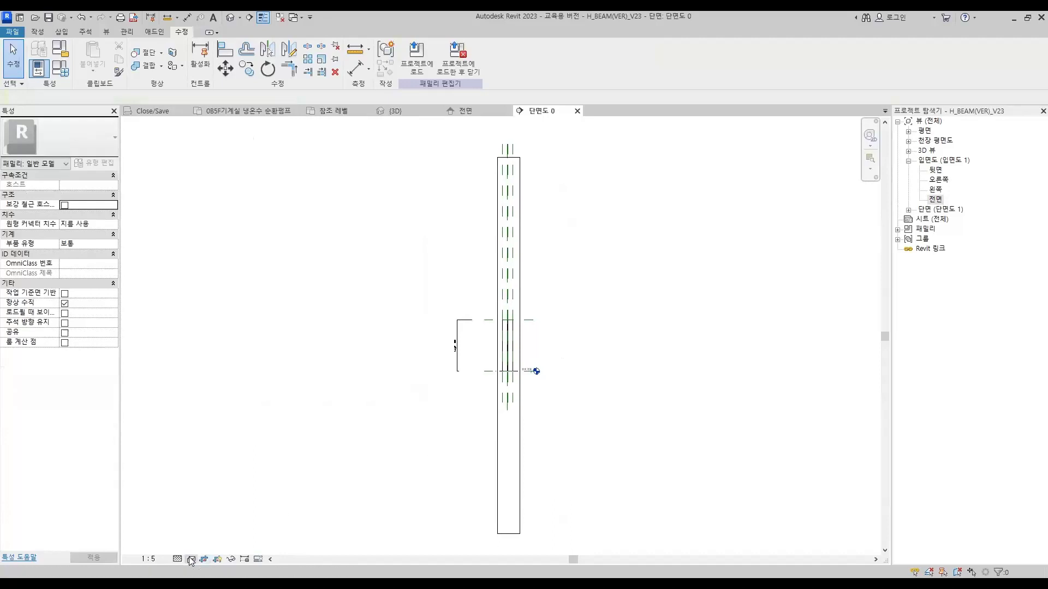
Step: Display the section view in the 음영처리 style and examine the cut pattern on the beam's web
{"action": "right_click", "coordinate": [202, 529]}
{"action": "left_click", "coordinate": [206, 529]}
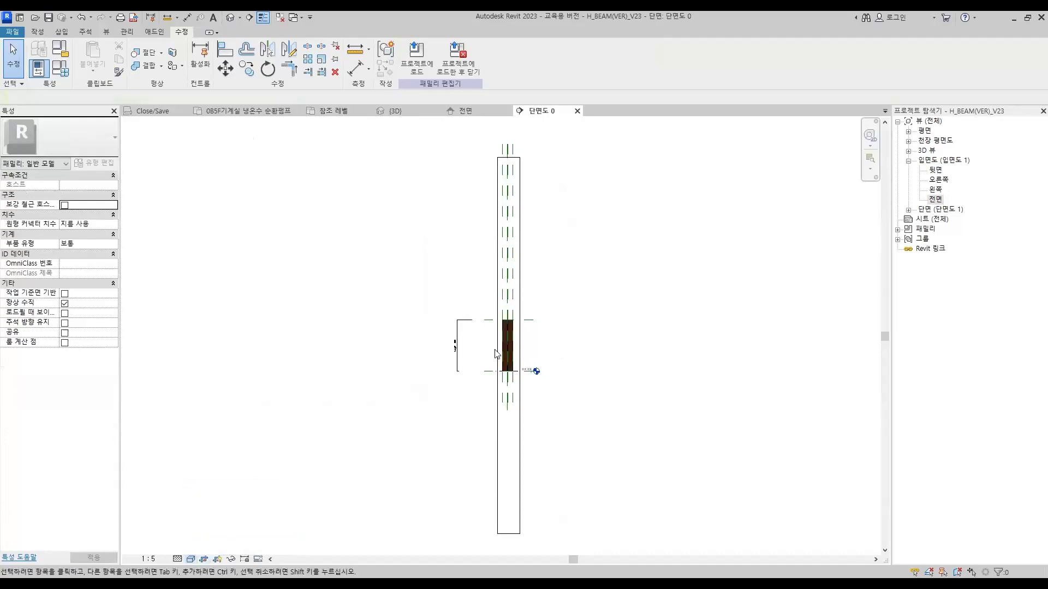
{"action": "scroll", "coordinate": [507, 328], "scroll_direction": "up", "scroll_amount": 10}
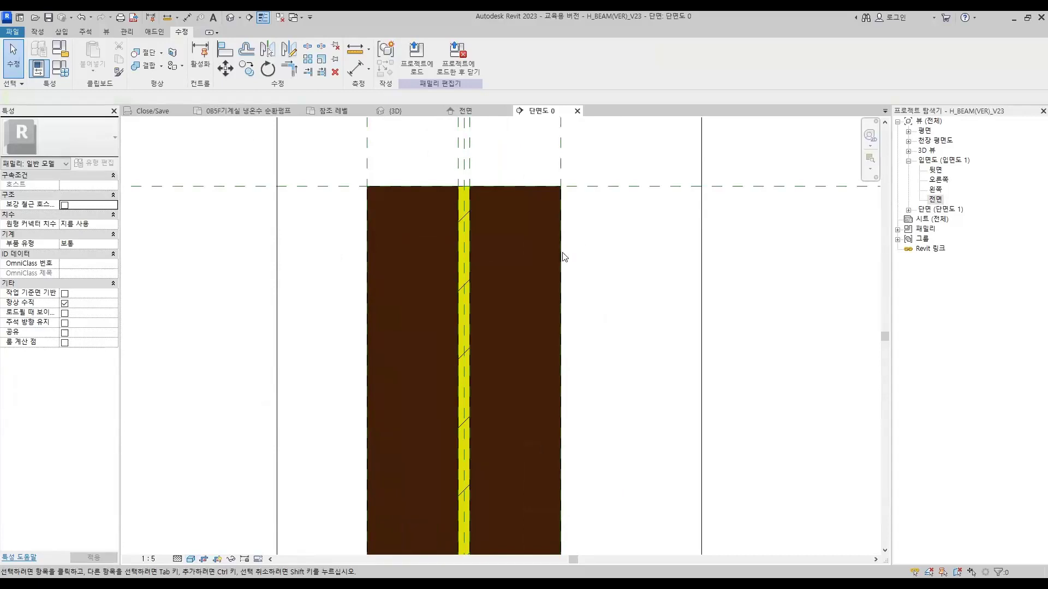
Step: Close the section view, delete the section from the 참조 레벨 plan and save the family
{"action": "left_click", "coordinate": [578, 111]}
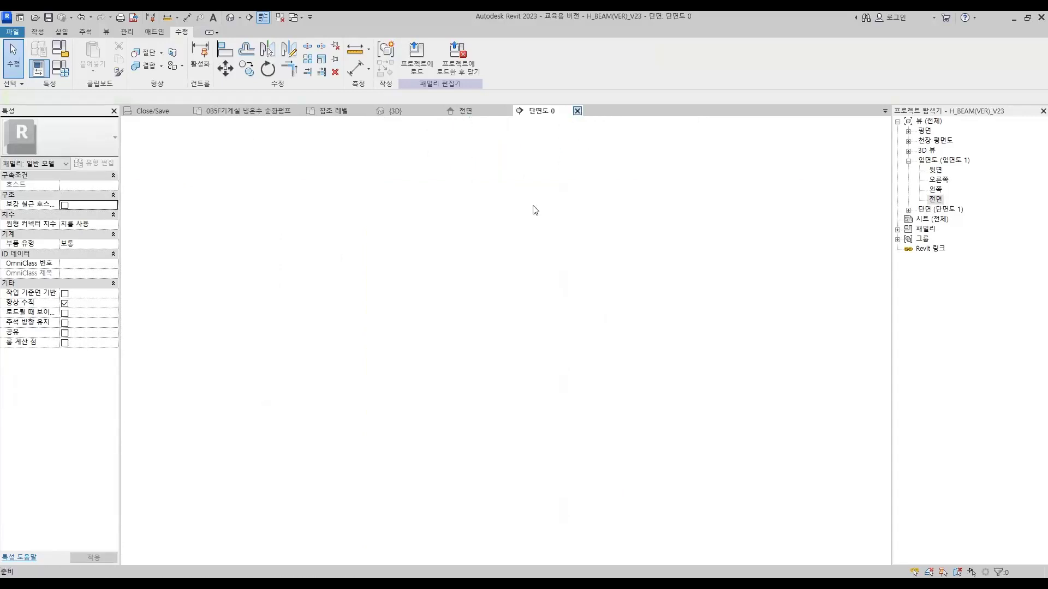
{"action": "left_click", "coordinate": [462, 345]}
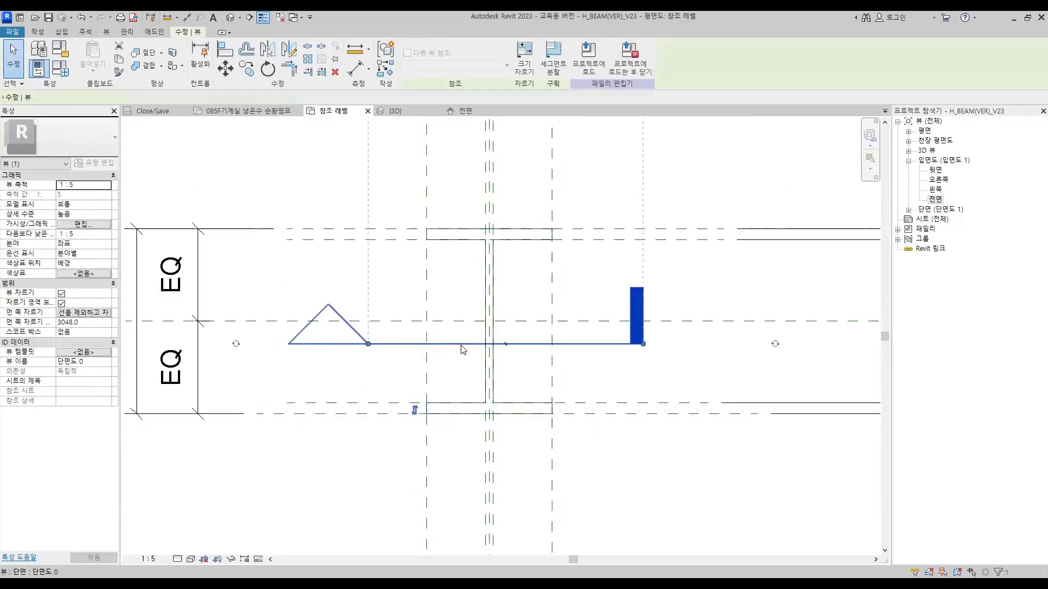
{"action": "key", "text": "Delete"}
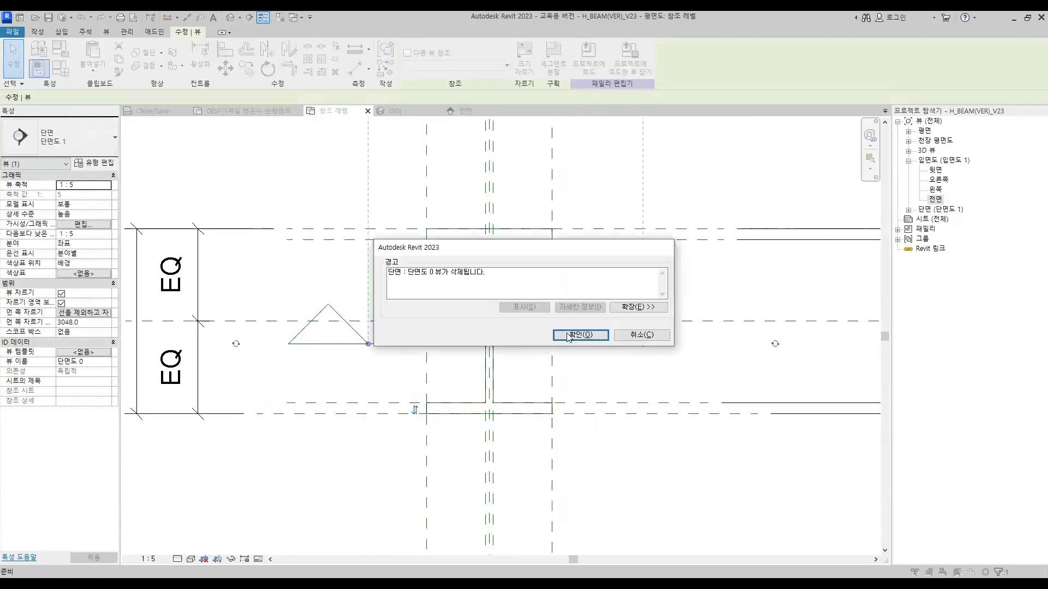
{"action": "left_click", "coordinate": [579, 335]}
{"action": "scroll", "coordinate": [355, 246], "scroll_direction": "down", "scroll_amount": 1}
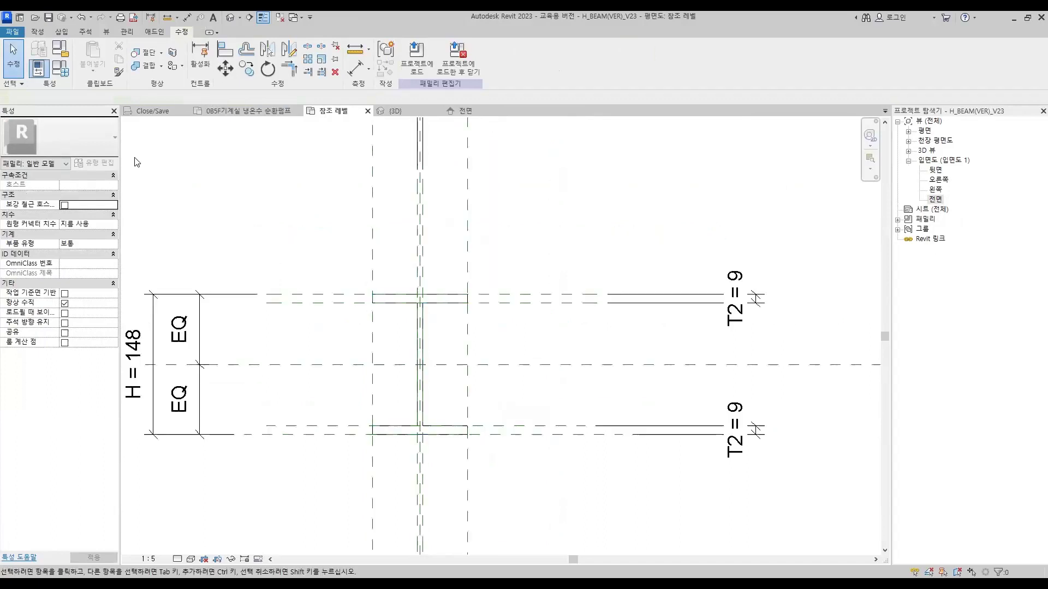
{"action": "left_click", "coordinate": [48, 22]}
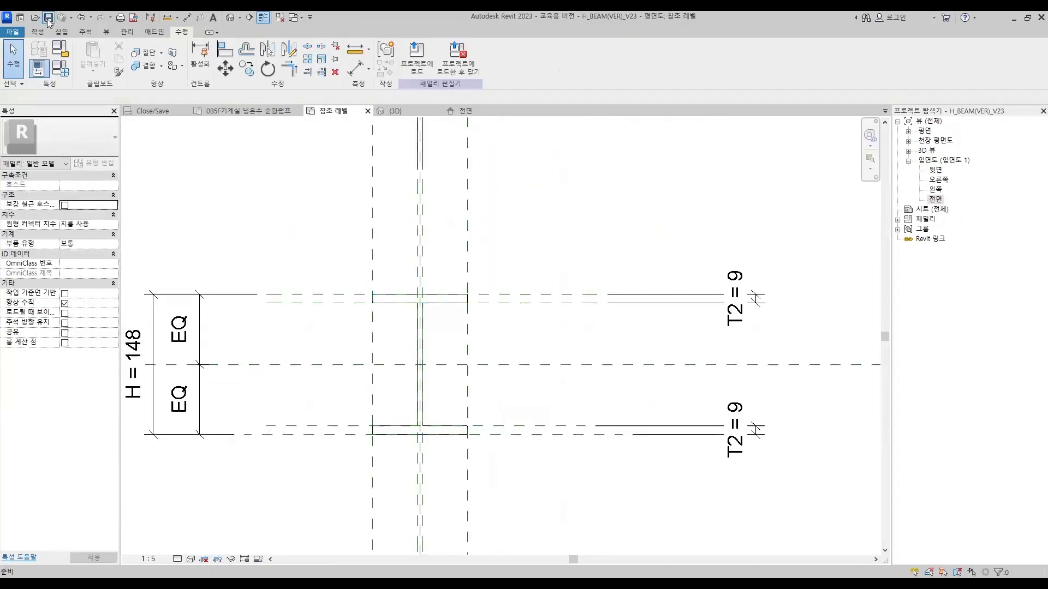